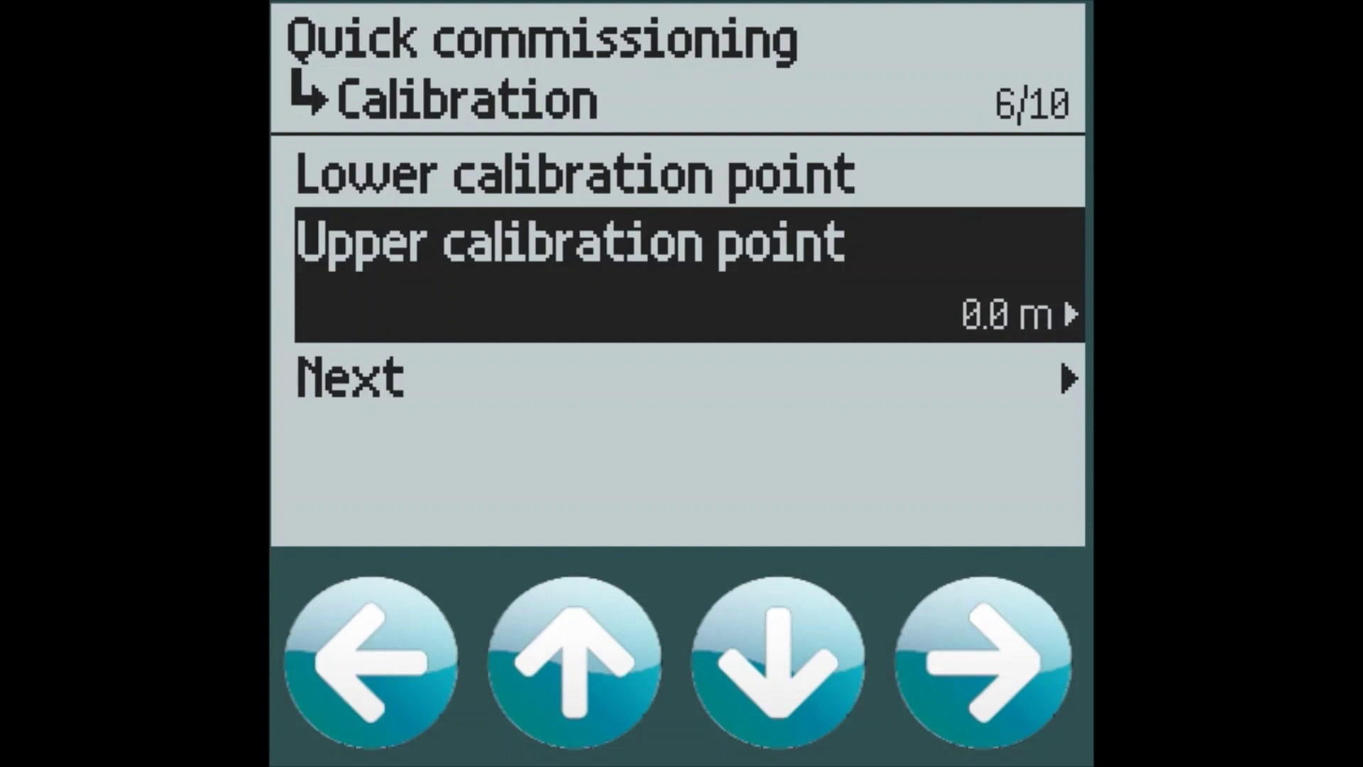
Set the Quick commissioning response rate to Medium
{"action": "key", "text": "Down"}
{"action": "key", "text": "Right"}
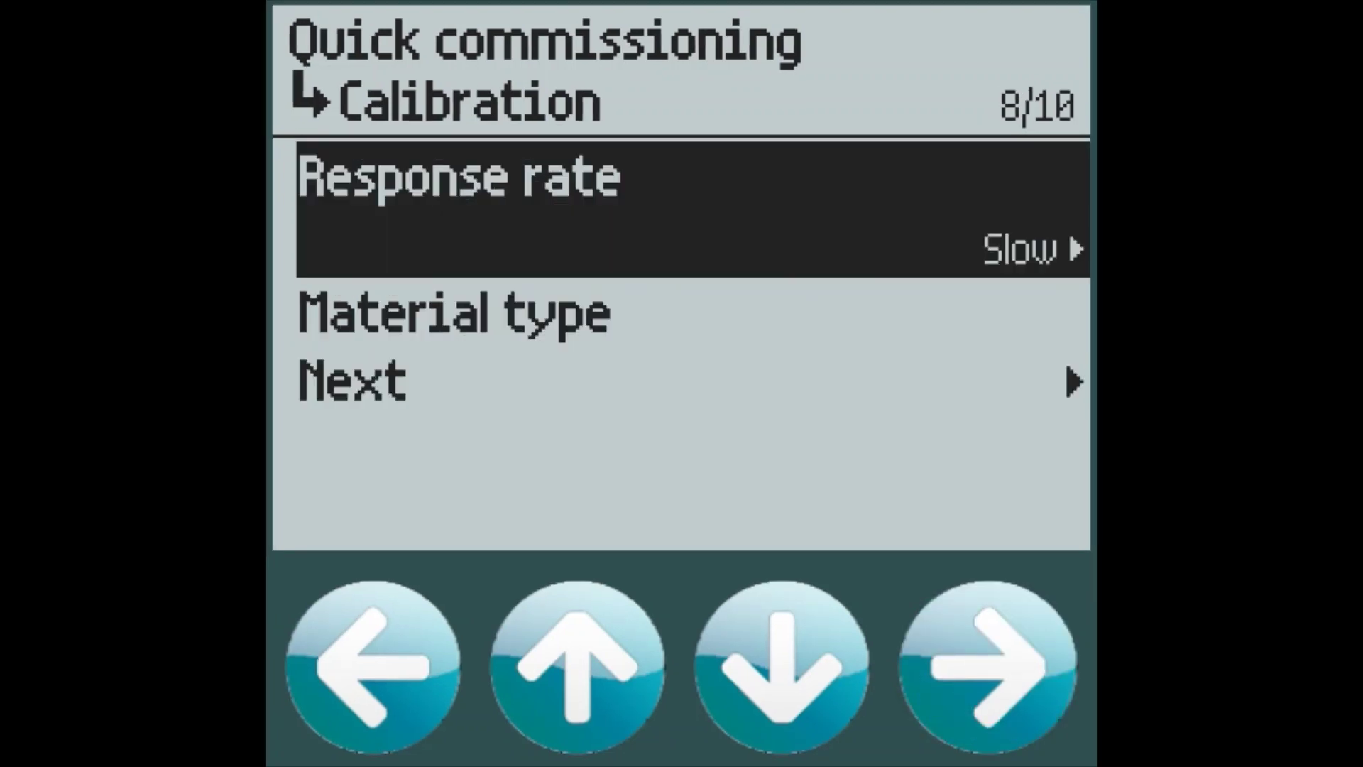
{"action": "key", "text": "Right"}
{"action": "key", "text": "Down"}
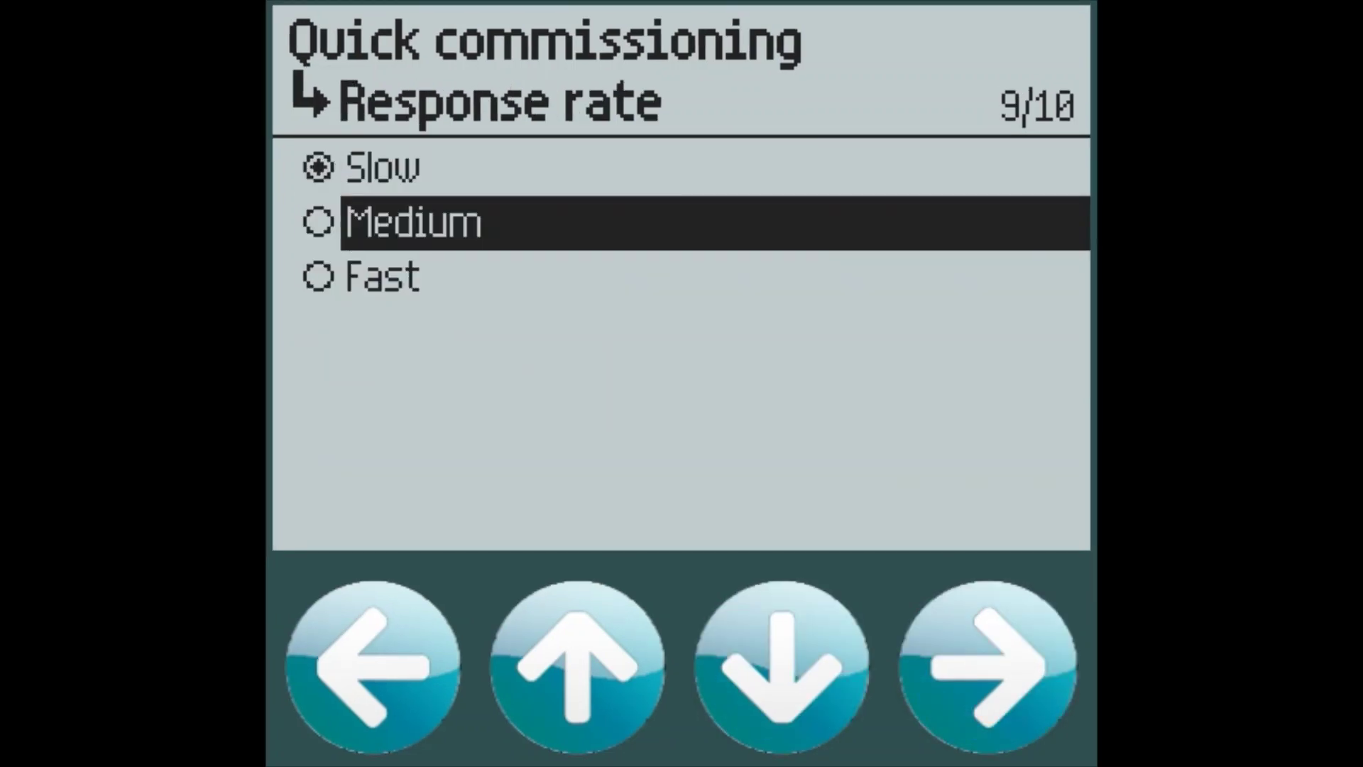
{"action": "key", "text": "Return"}
Confirm Yes at Apply? to apply the Quick commissioning settings
{"action": "key", "text": "Left"}
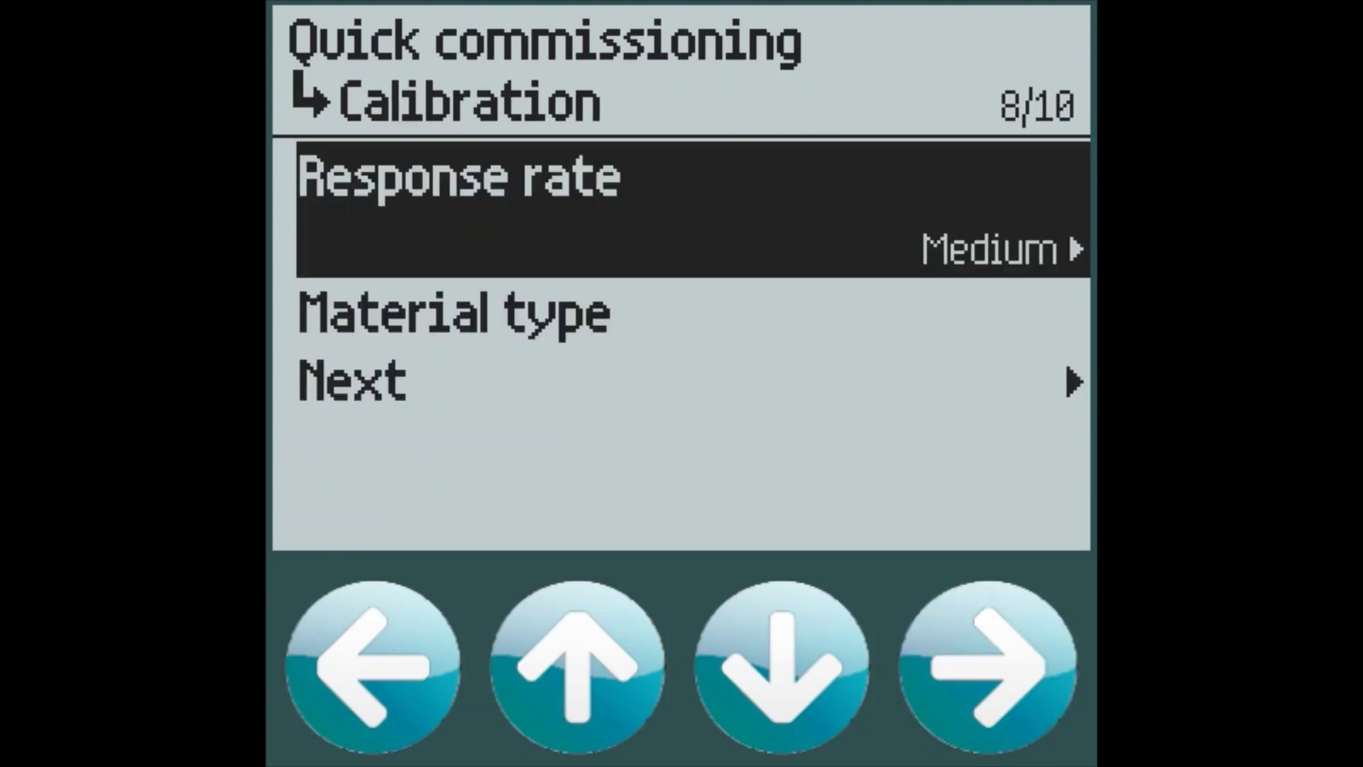
{"action": "key", "text": "Down"}
{"action": "key", "text": "Down"}
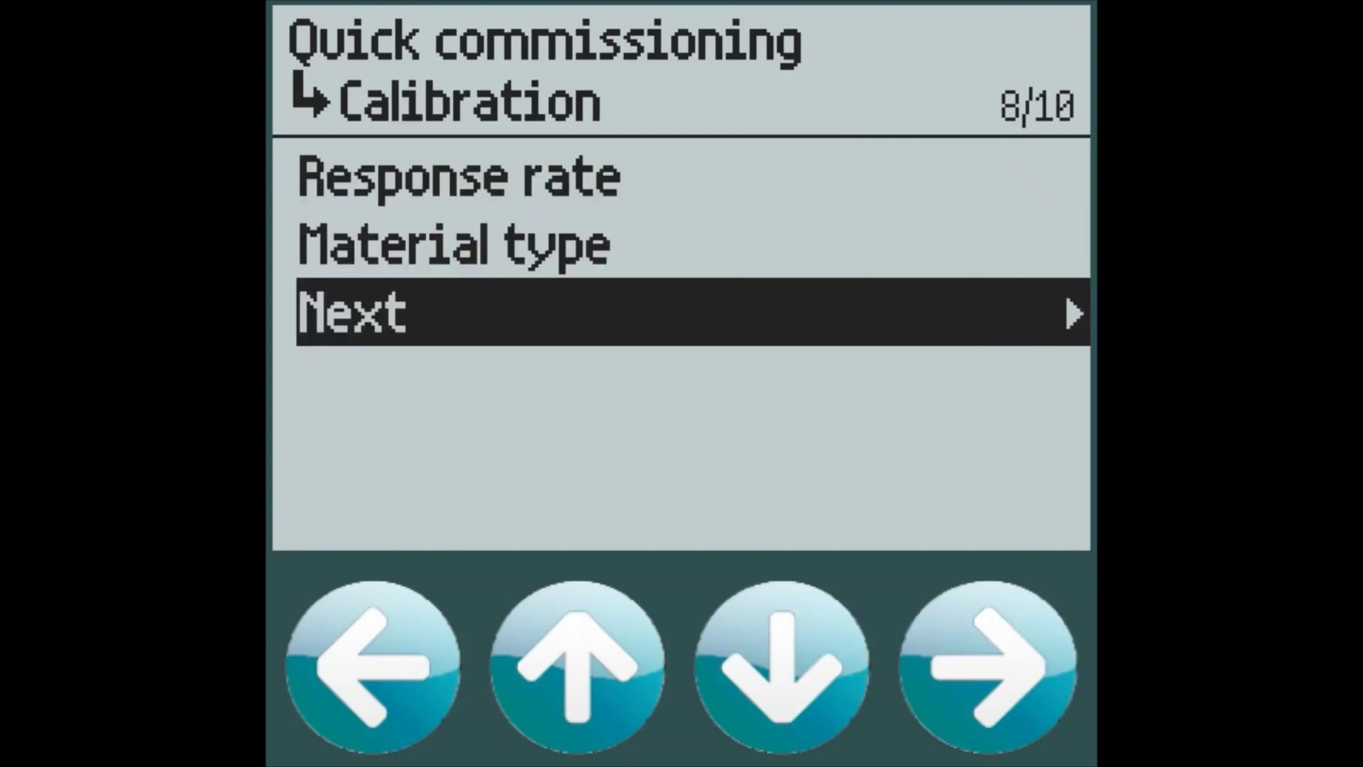
{"action": "key", "text": "Right"}
{"action": "key", "text": "Down"}
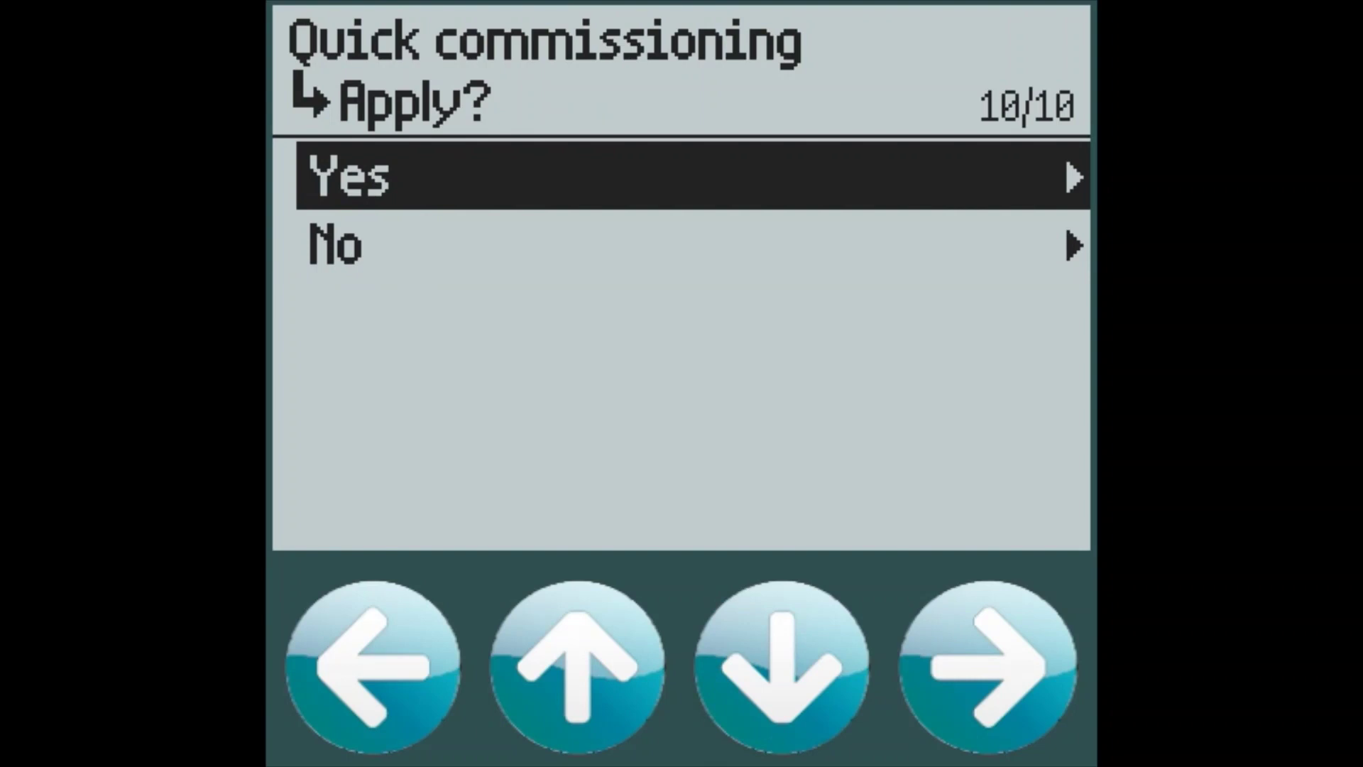
{"action": "key", "text": "Right"}
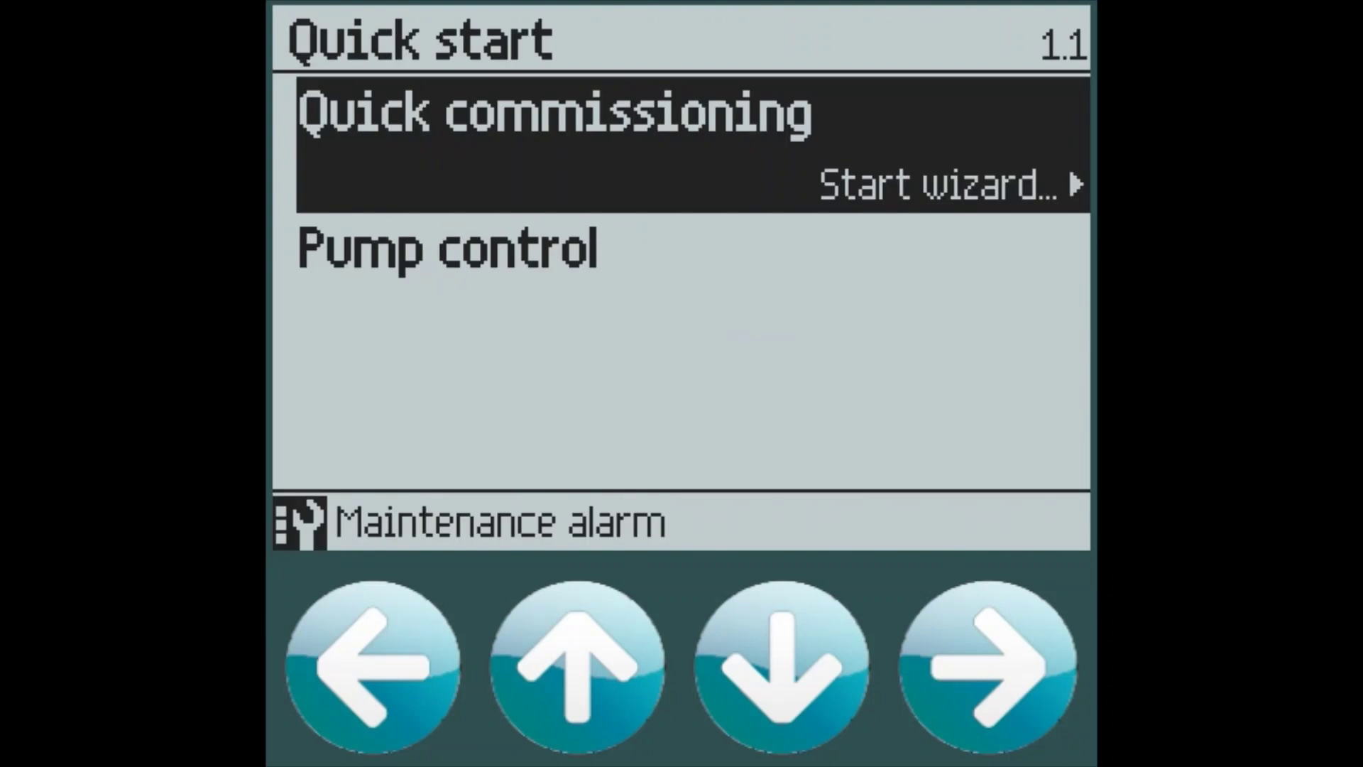
Start the Pump control wizard for Measurement point 1 with 3 pumps
{"action": "key", "text": "Down"}
{"action": "key", "text": "Right"}
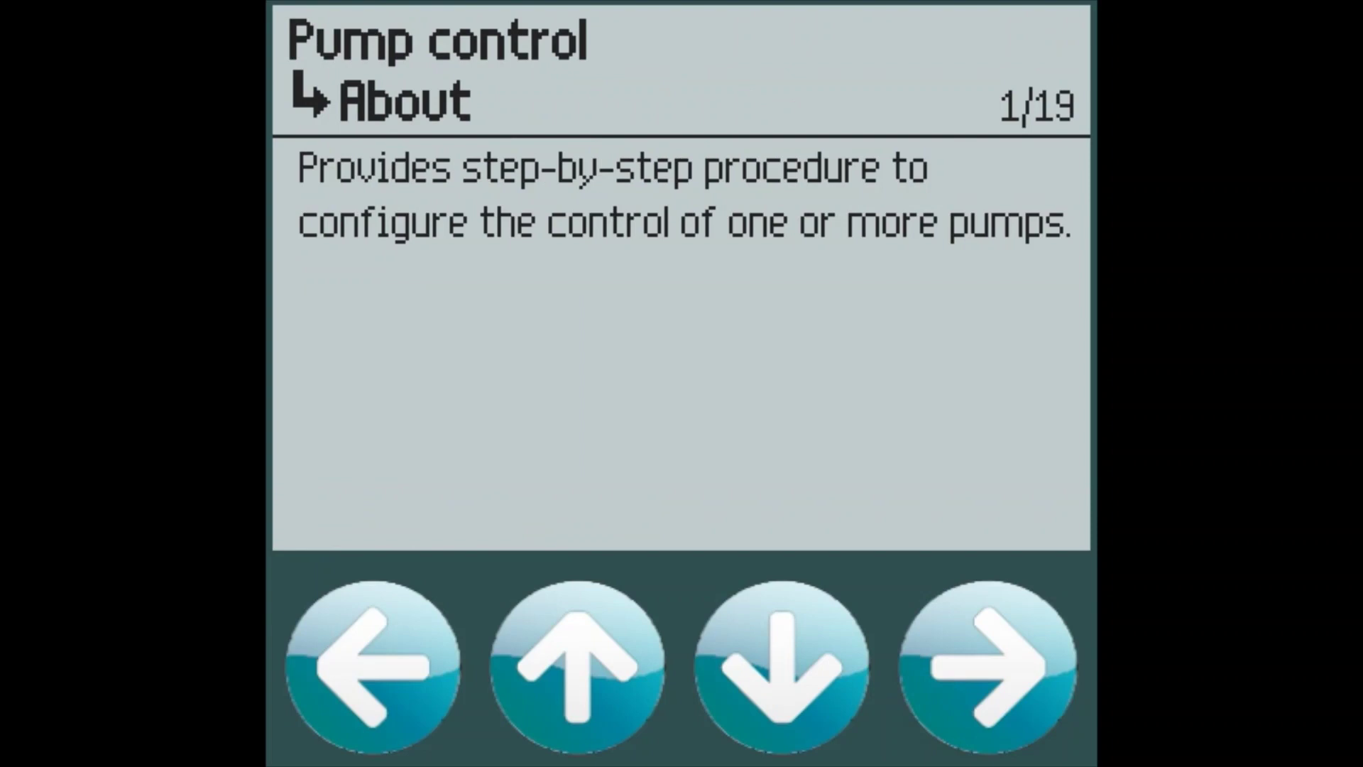
{"action": "key", "text": "Right"}
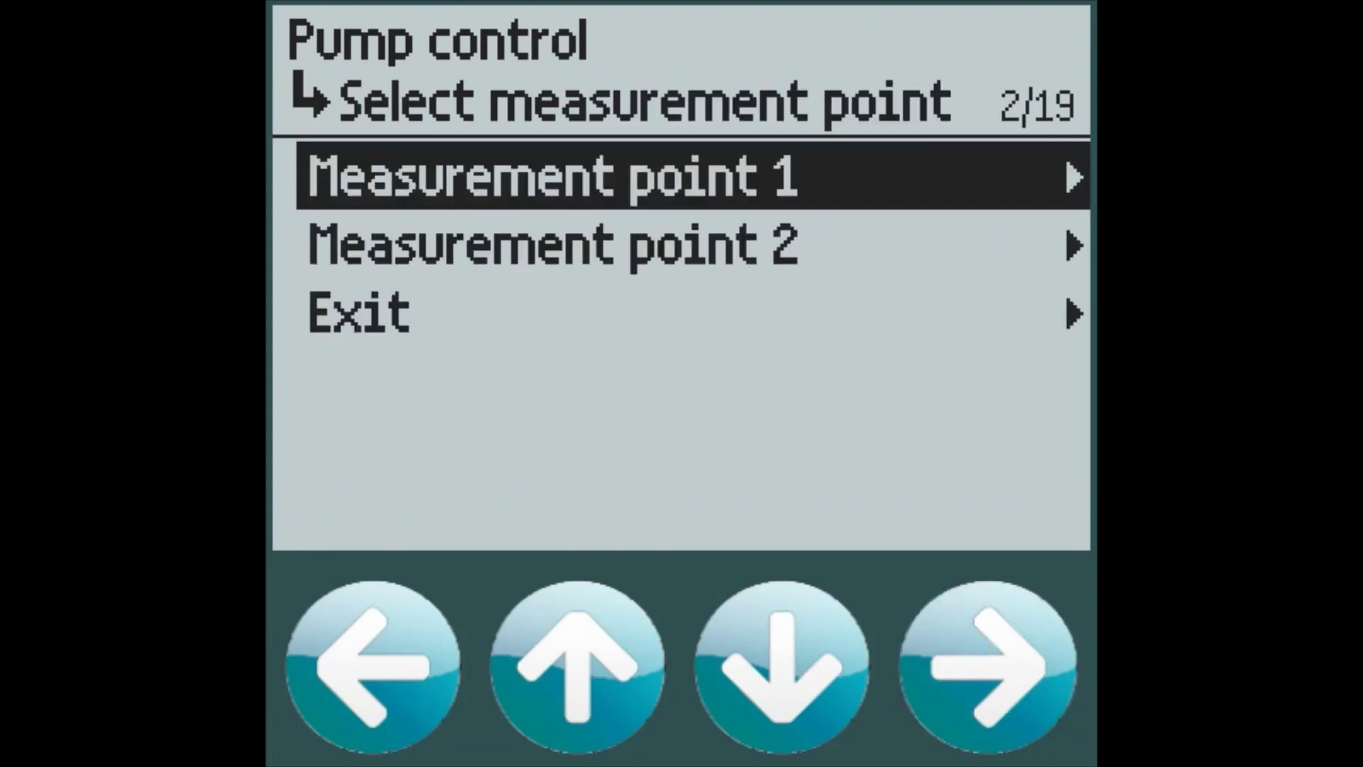
{"action": "key", "text": "Right"}
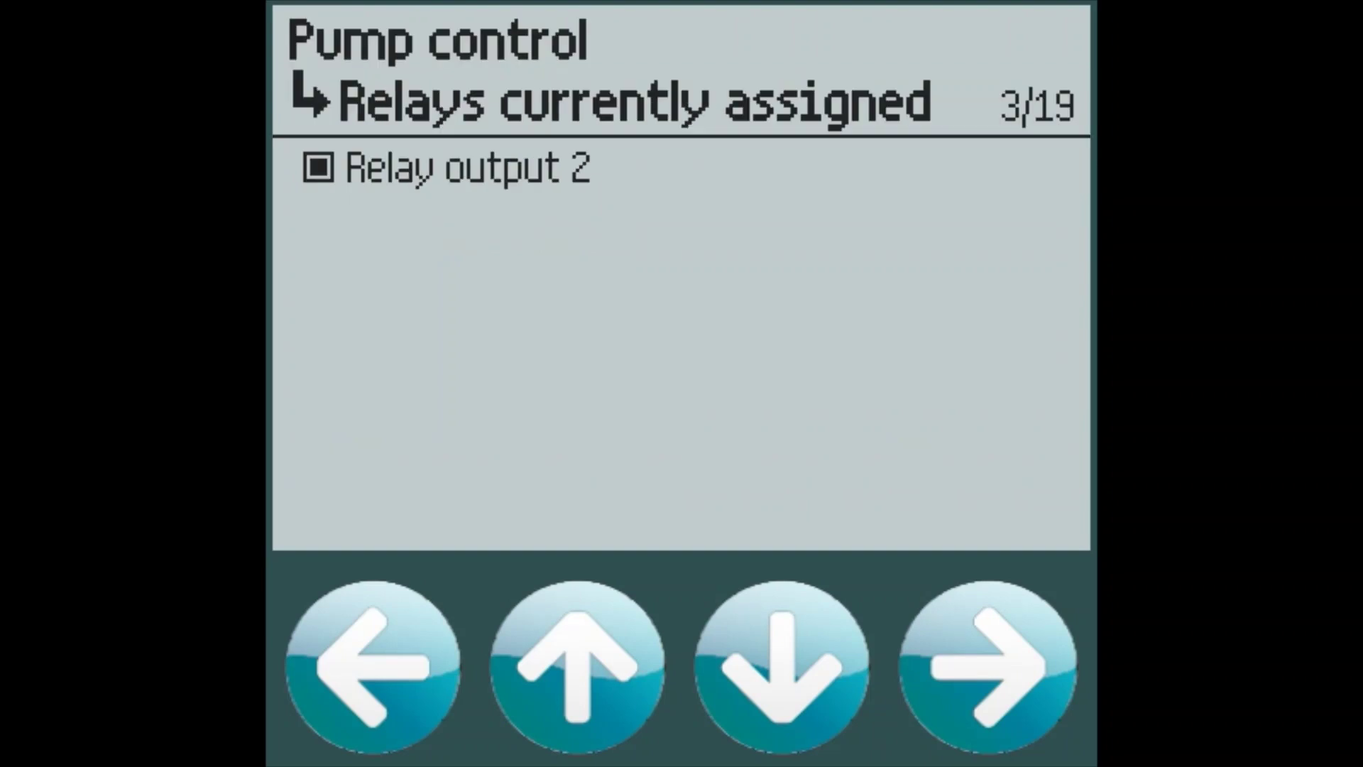
{"action": "key", "text": "Right"}
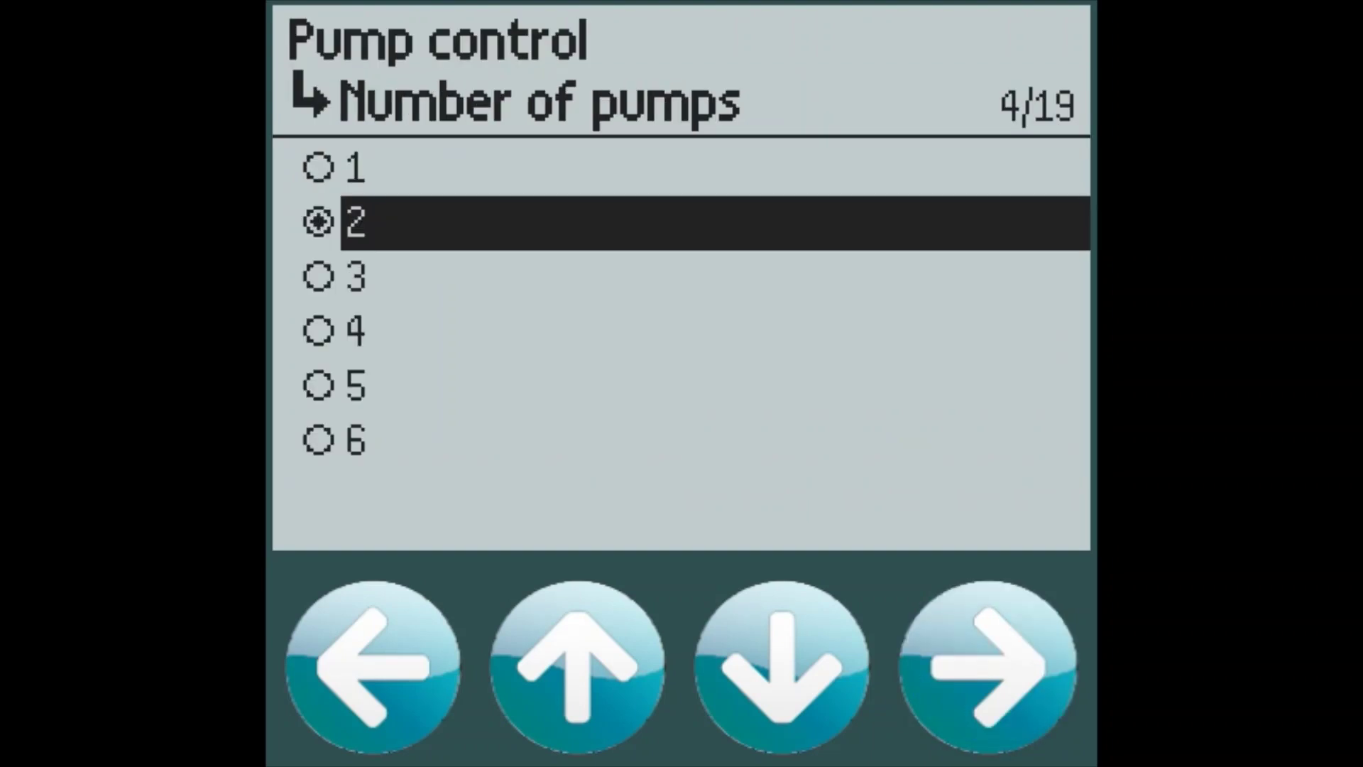
{"action": "key", "text": "Down"}
{"action": "key", "text": "Right"}
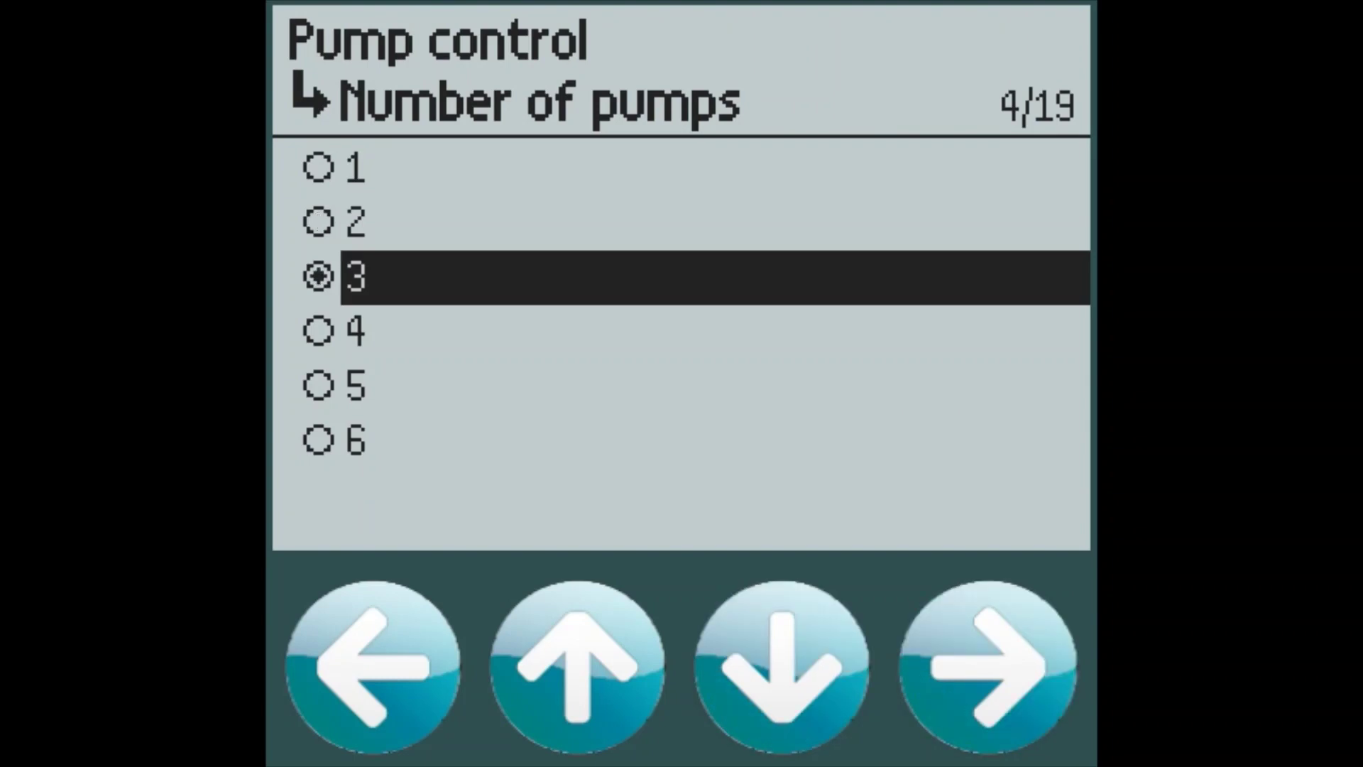
Choose Alternate duty assist and assign pumps 1-3 to relay outputs 1, 2 and 3
{"action": "key", "text": "Right"}
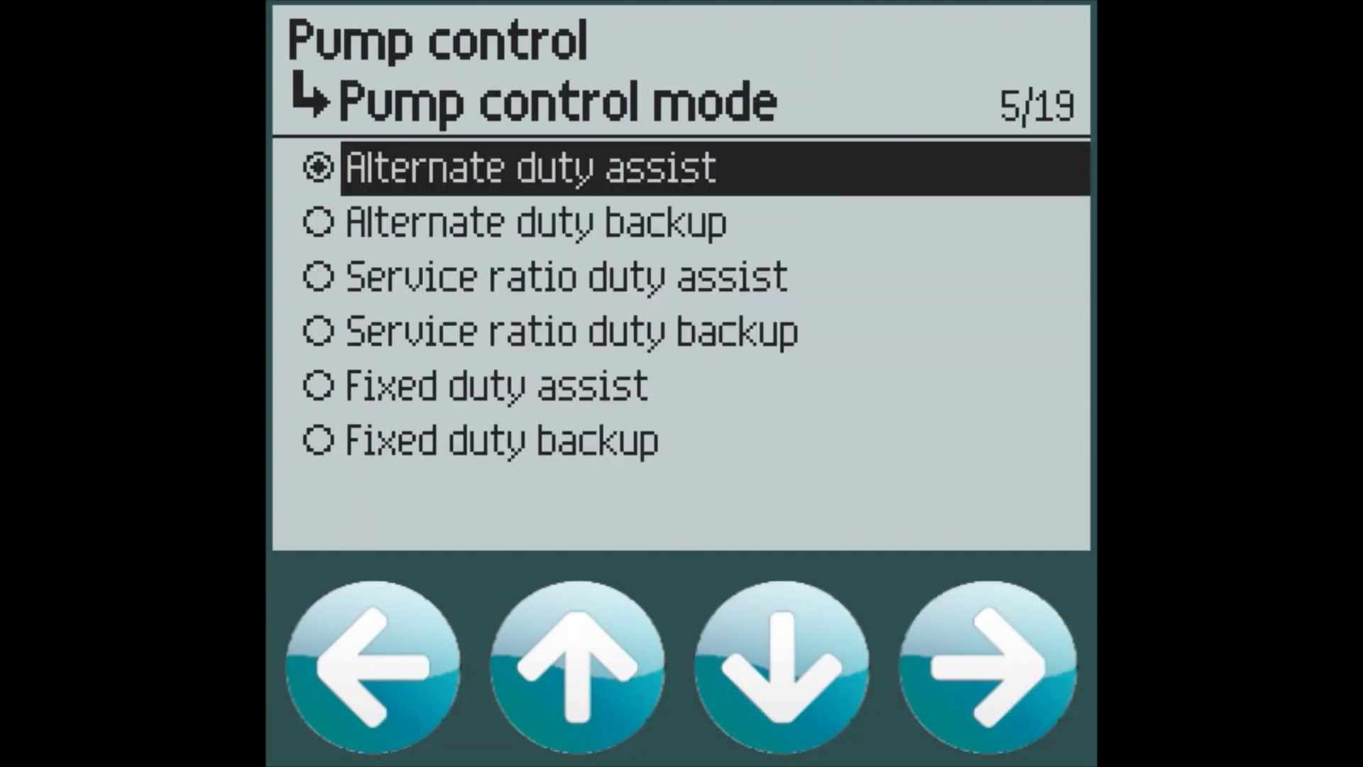
{"action": "key", "text": "Right"}
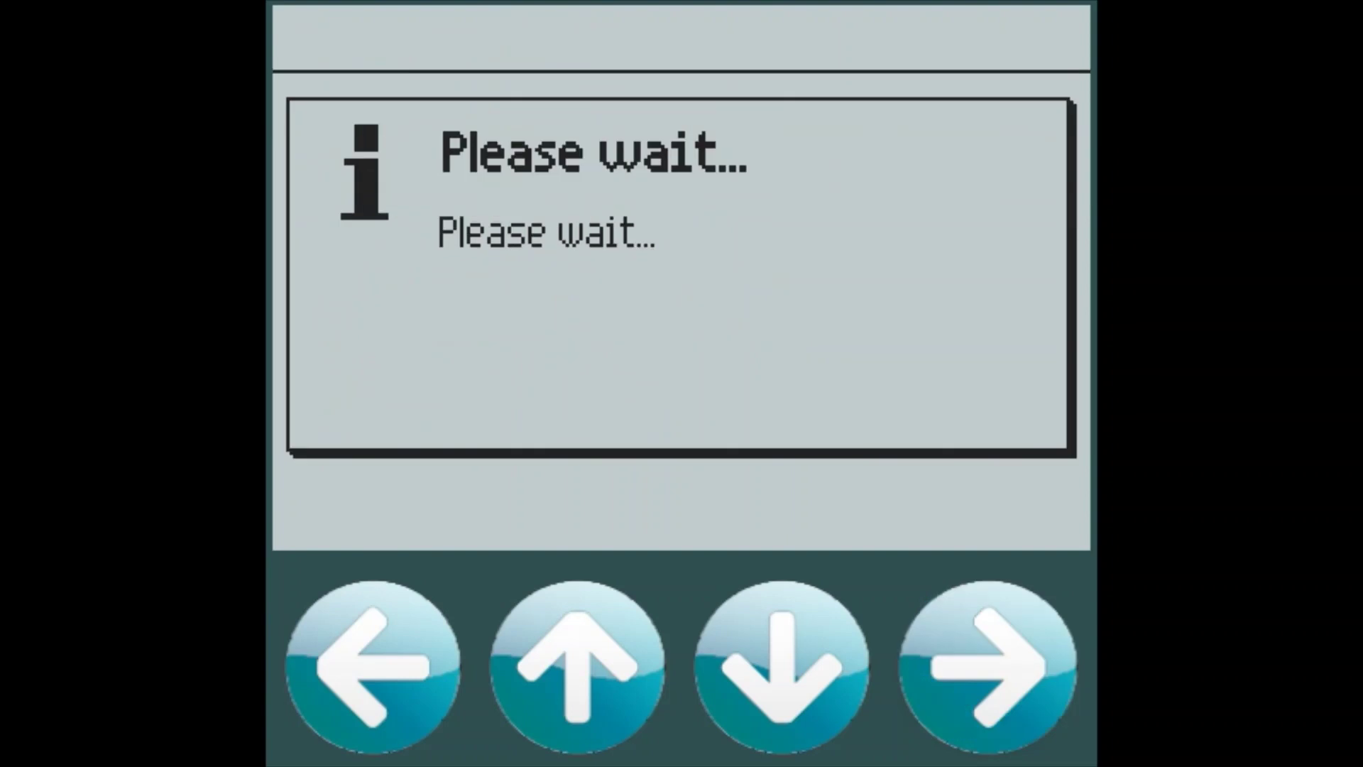
{"action": "key", "text": "Right"}
{"action": "key", "text": "Right"}
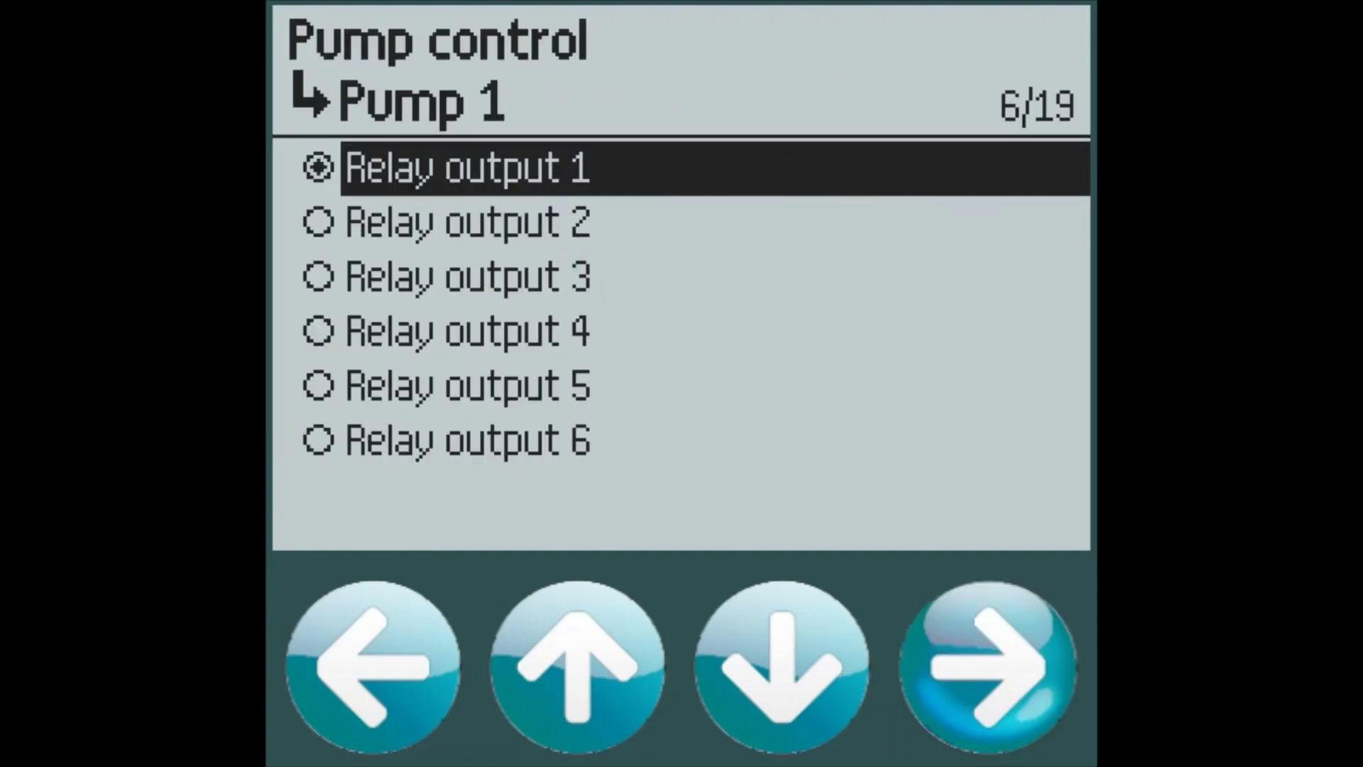
{"action": "key", "text": "Right"}
{"action": "key", "text": "Right"}
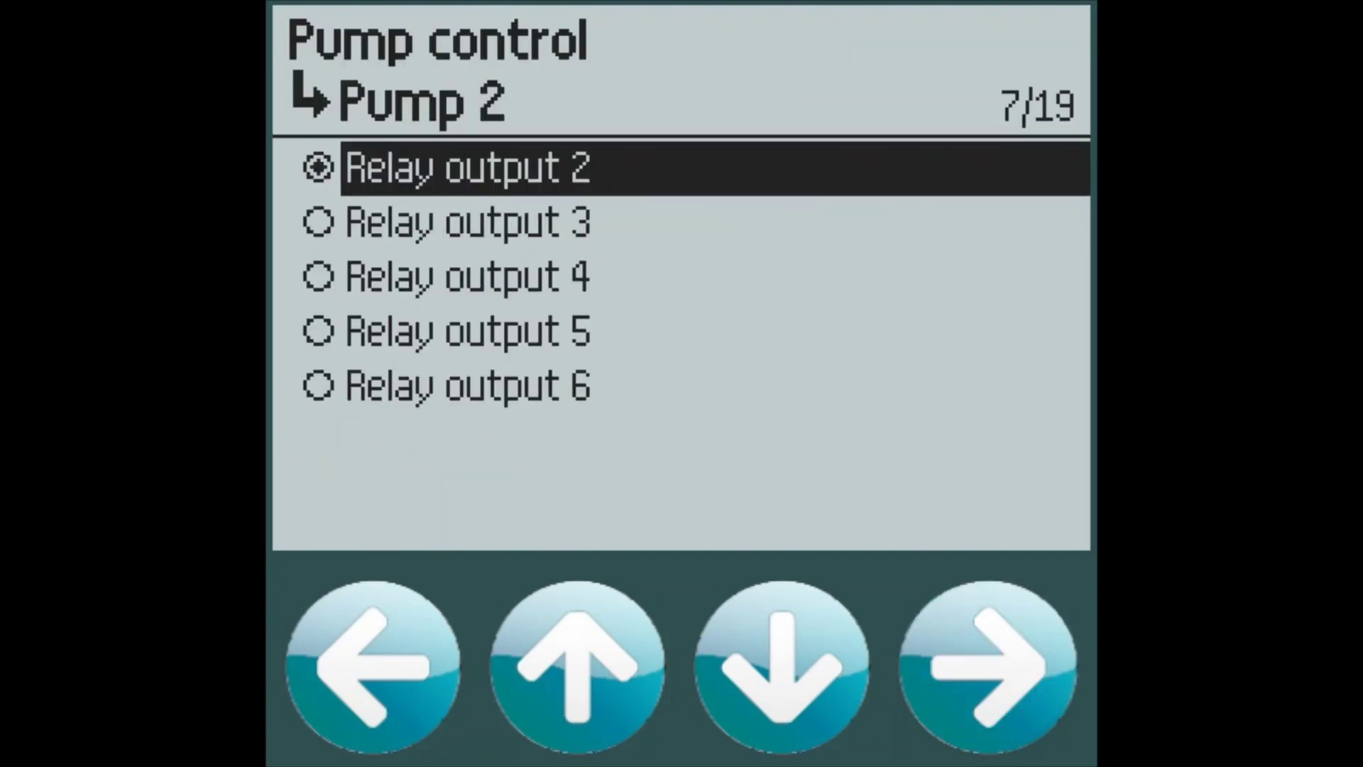
{"action": "key", "text": "Right"}
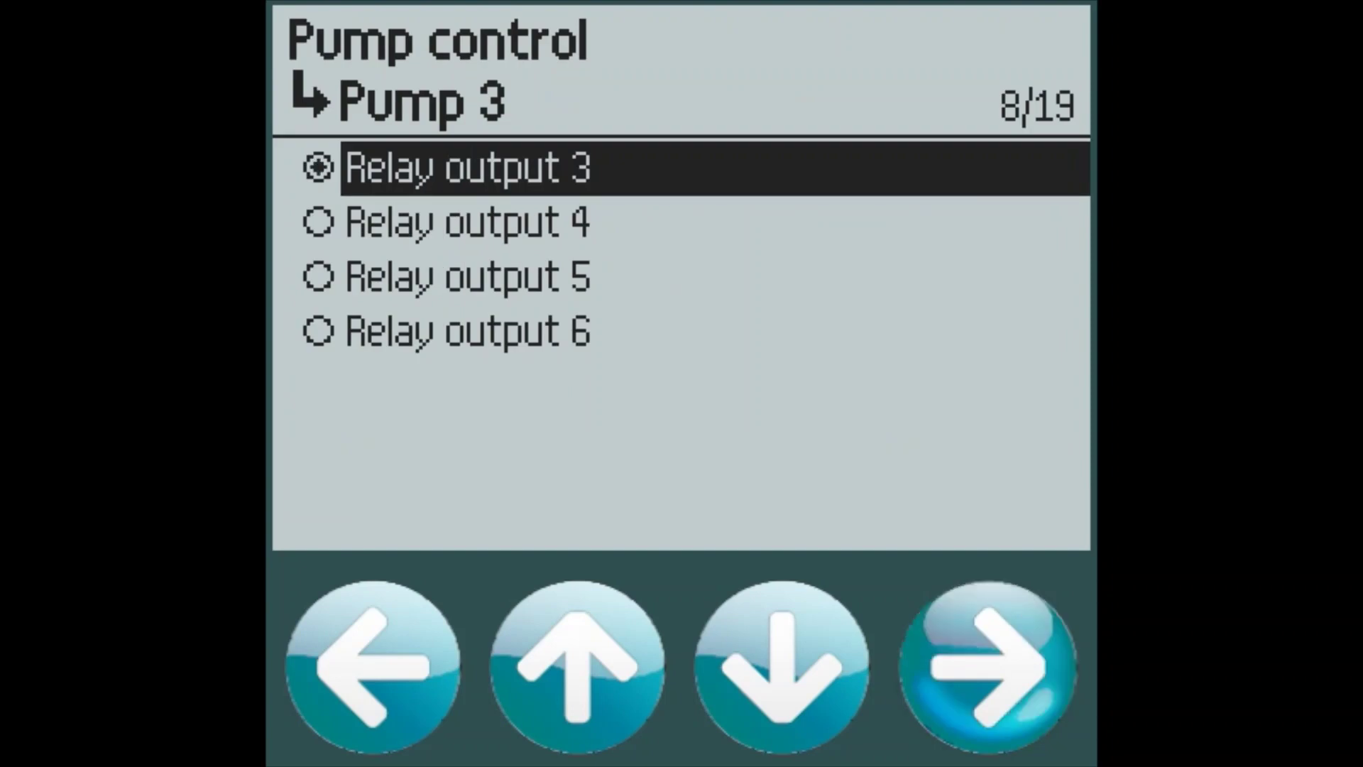
{"action": "key", "text": "Right"}
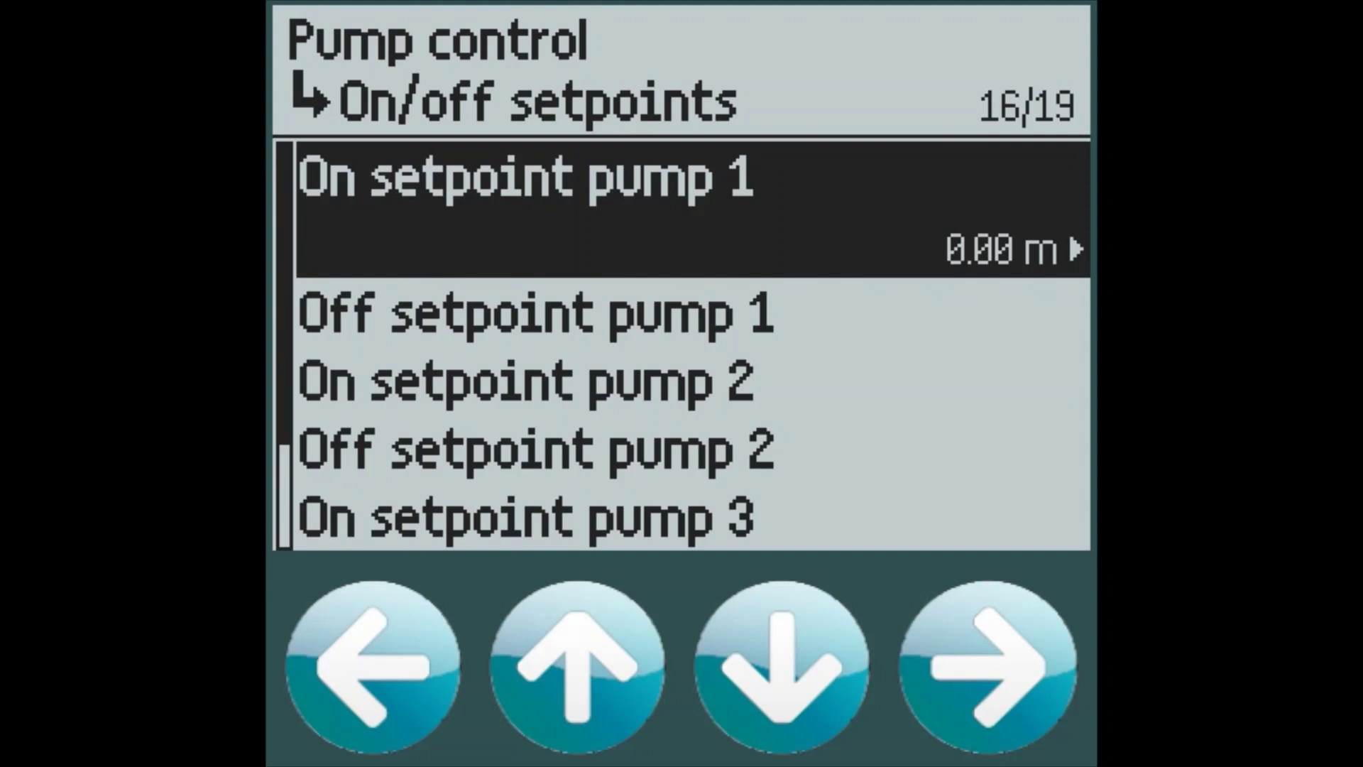
Set pump 1 on setpoint to 6.00 m and off setpoint to 2.00 m
{"action": "key", "text": "Right"}
{"action": "key", "text": "Up"}
{"action": "key", "text": "Up"}
{"action": "key", "text": "Up"}
{"action": "key", "text": "Up"}
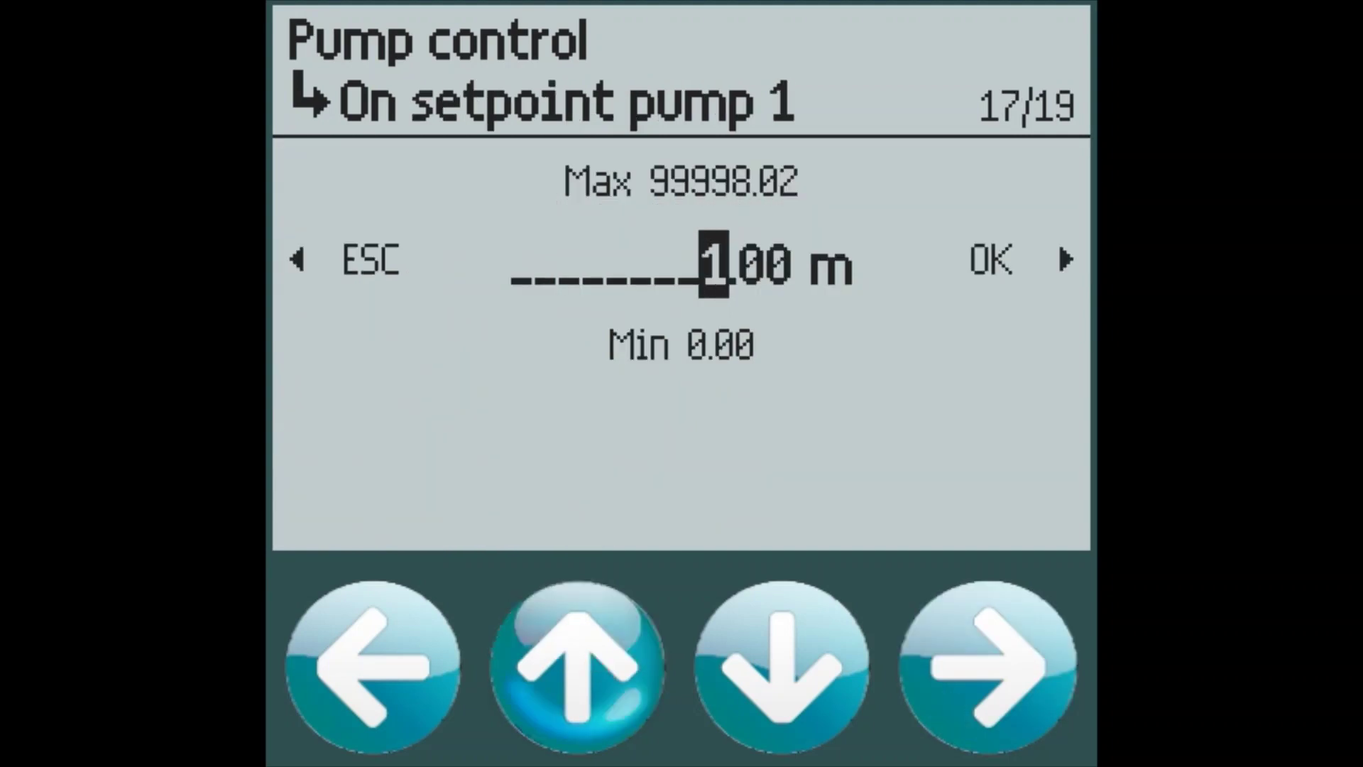
{"action": "key", "text": "Up"}
{"action": "key", "text": "Up"}
{"action": "key", "text": "Right"}
{"action": "key", "text": "Right"}
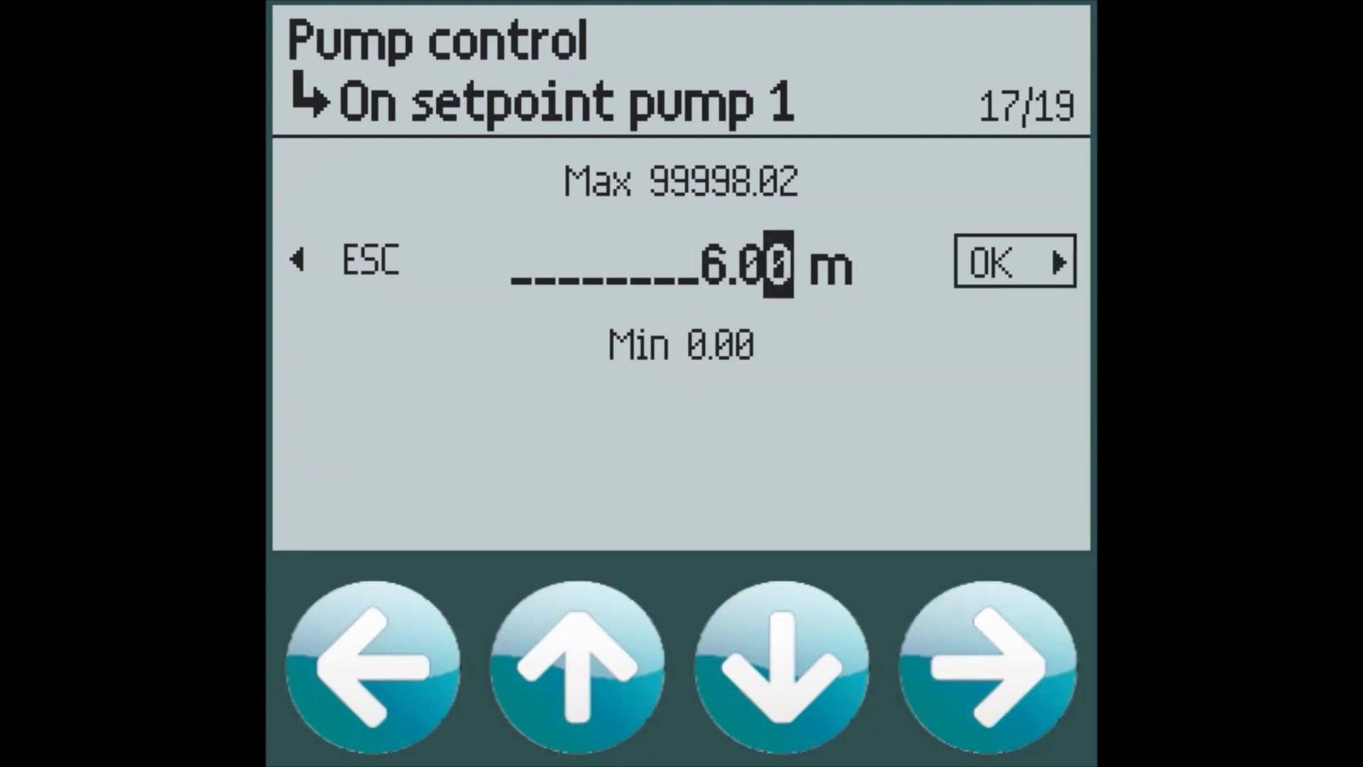
{"action": "key", "text": "Right"}
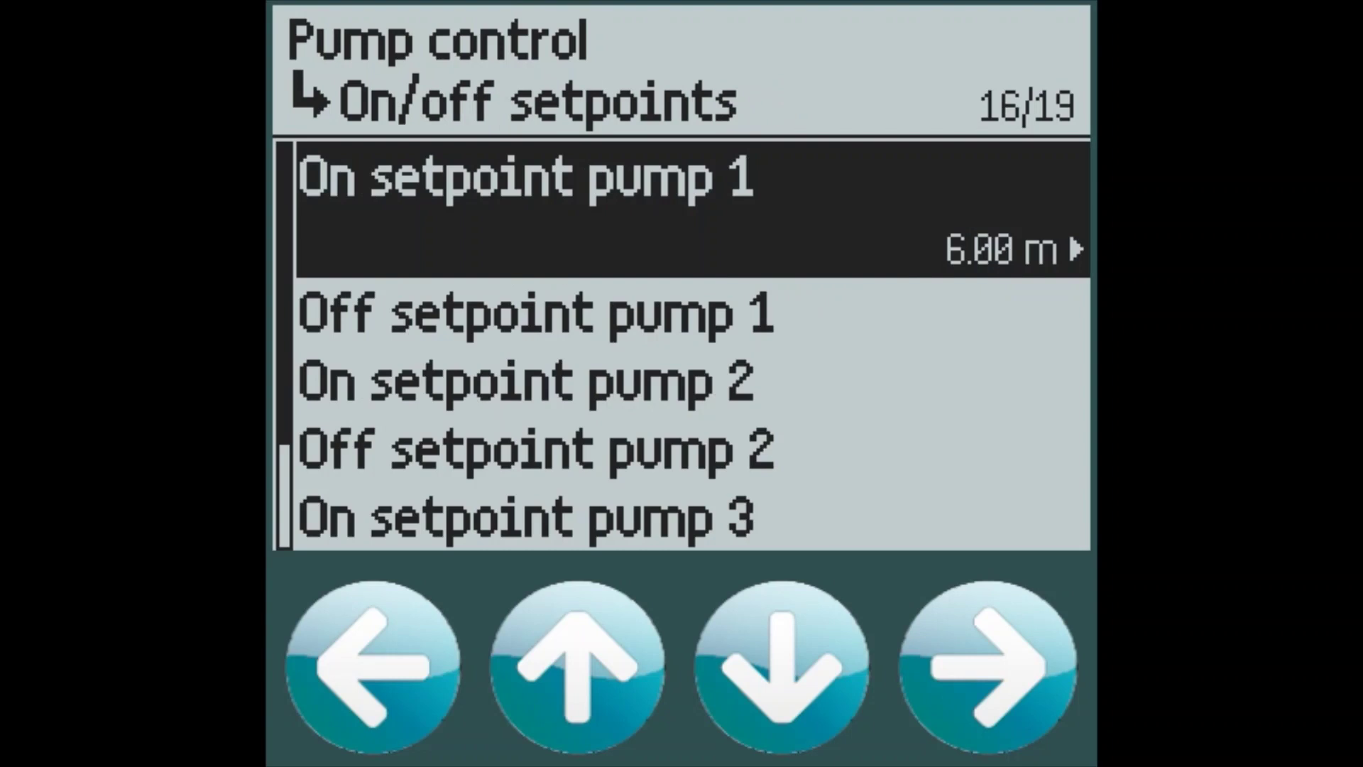
{"action": "key", "text": "Down"}
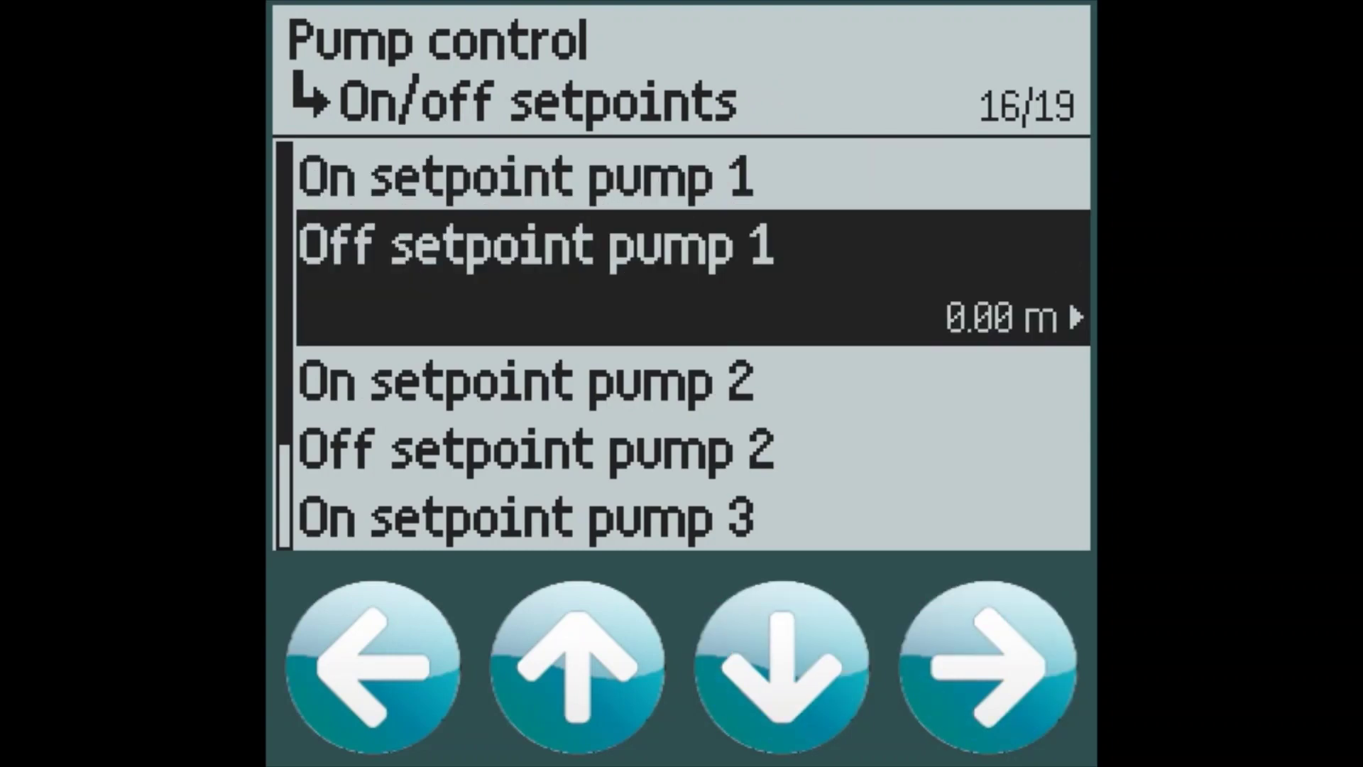
{"action": "key", "text": "Right"}
{"action": "key", "text": "Up"}
{"action": "key", "text": "Up"}
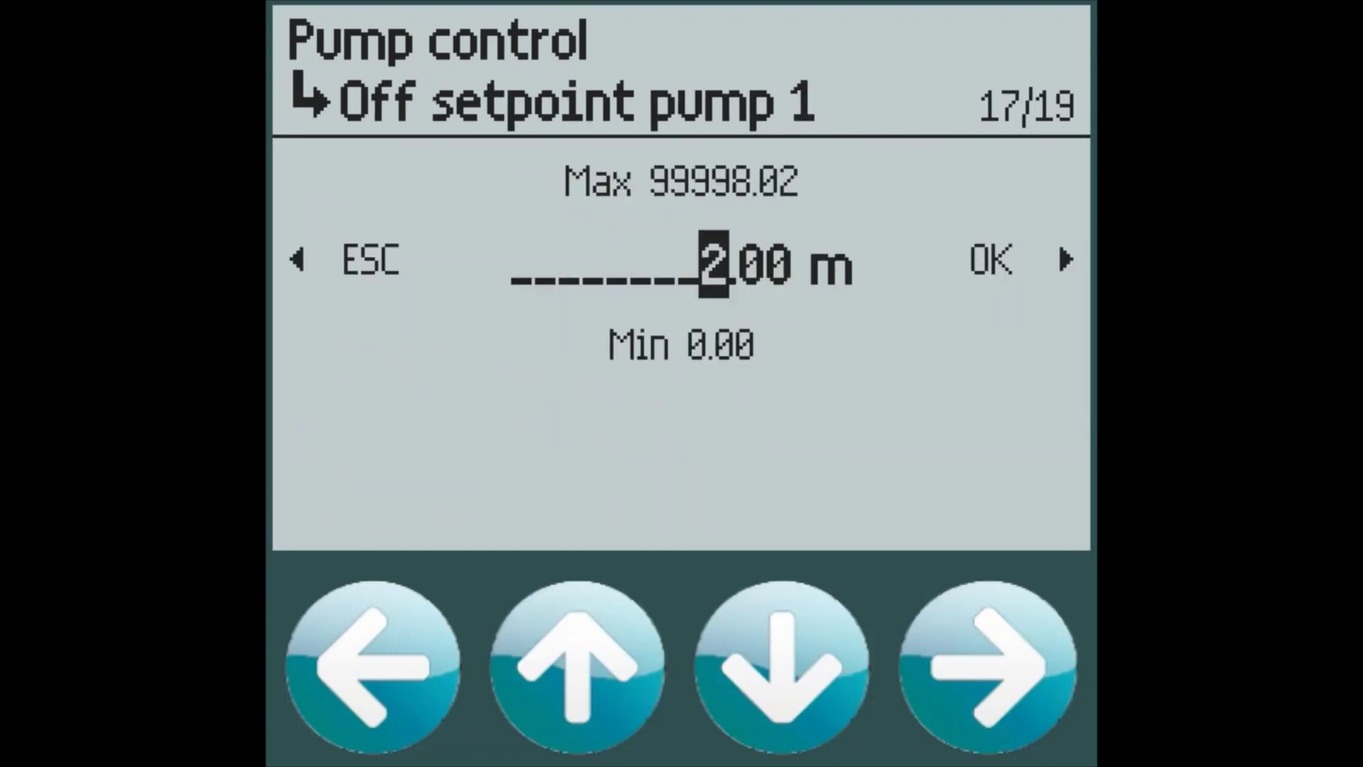
{"action": "key", "text": "Right"}
{"action": "key", "text": "Right"}
{"action": "key", "text": "Right"}
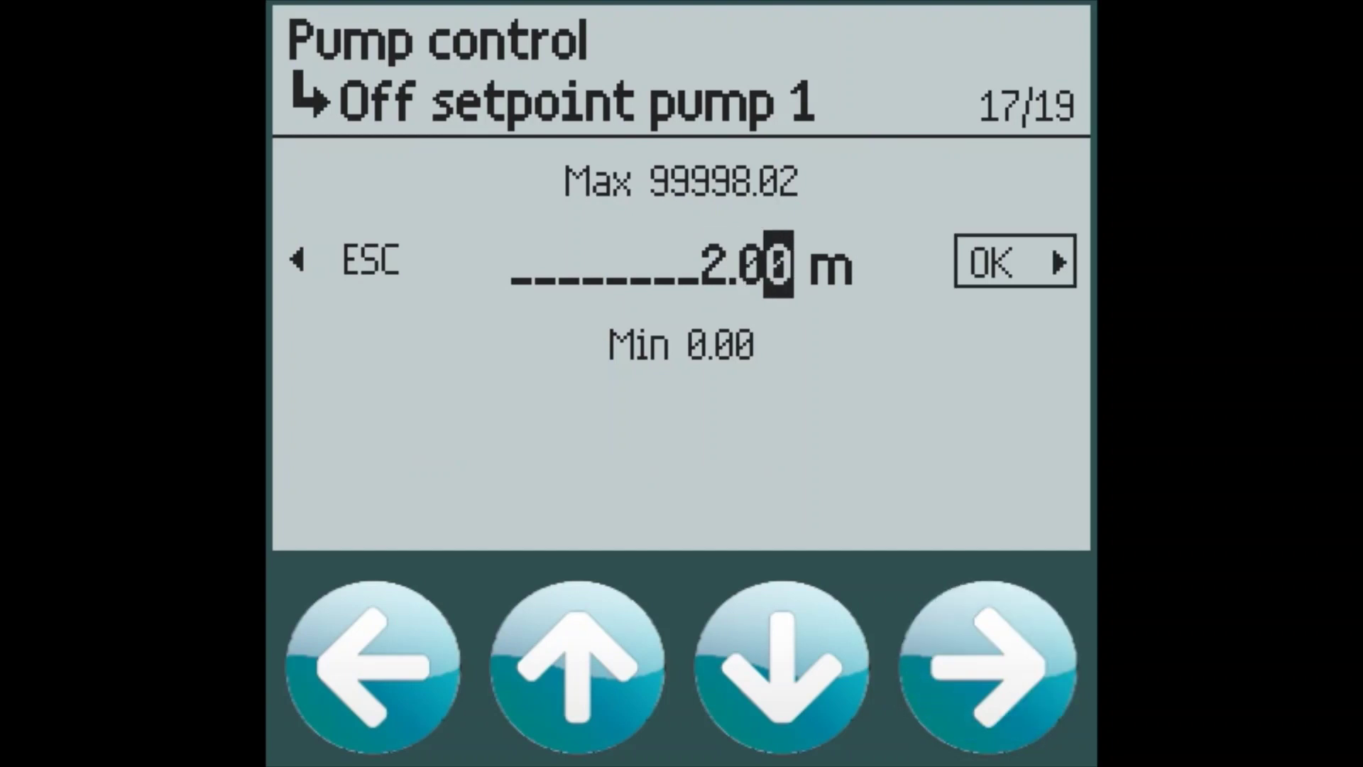
{"action": "key", "text": "Right"}
{"action": "key", "text": "Down"}
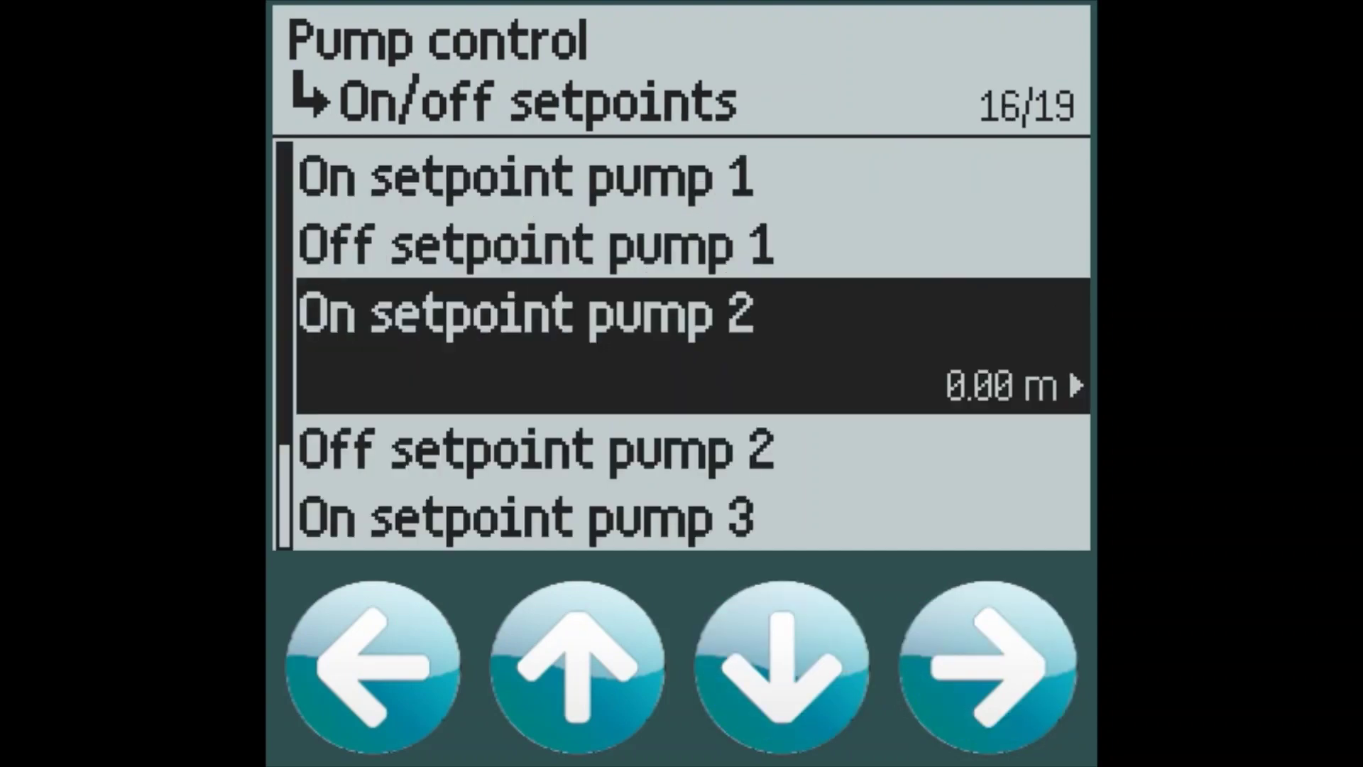
Set pump 2 on setpoint to 8.00 m and off setpoint to 2.00 m
{"action": "key", "text": "Right"}
{"action": "key", "text": "Right"}
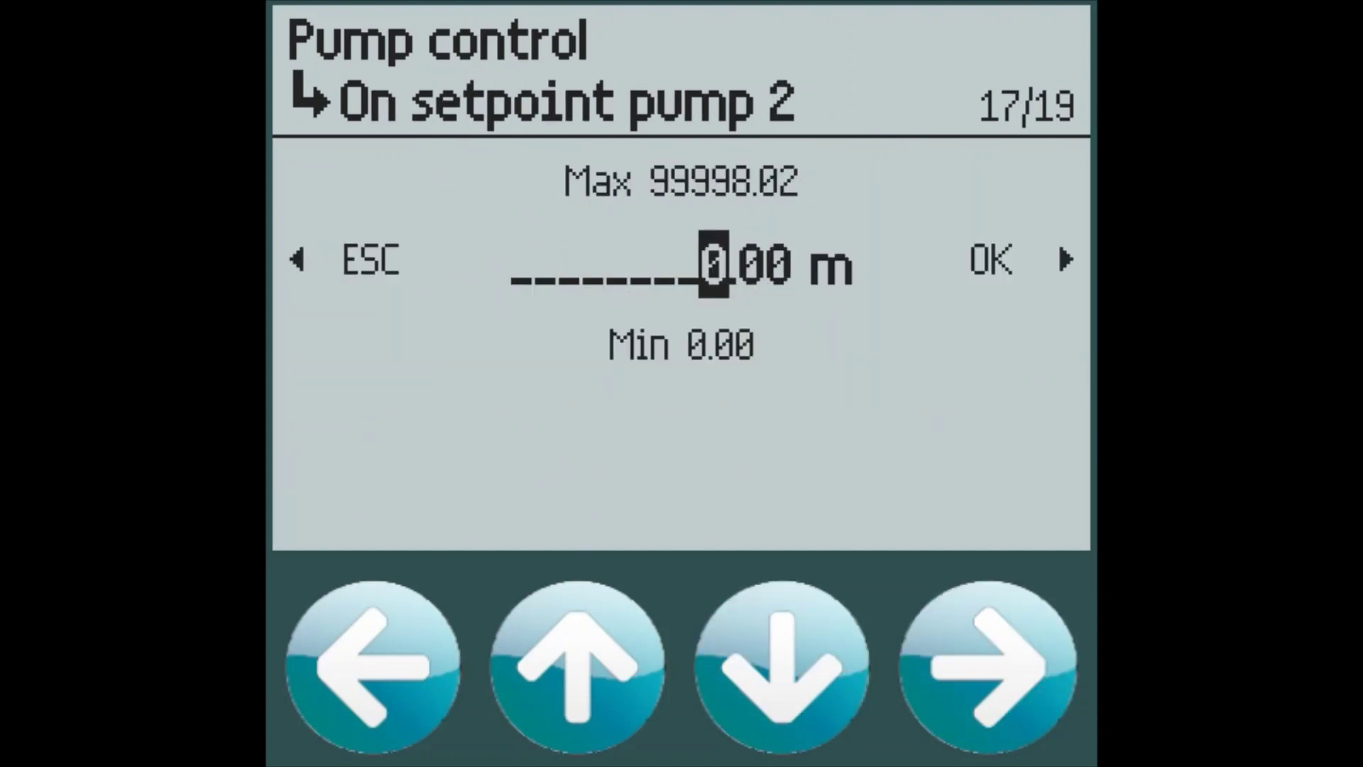
{"action": "key", "text": "Down"}
{"action": "key", "text": "Down"}
{"action": "key", "text": "Right"}
{"action": "key", "text": "Right"}
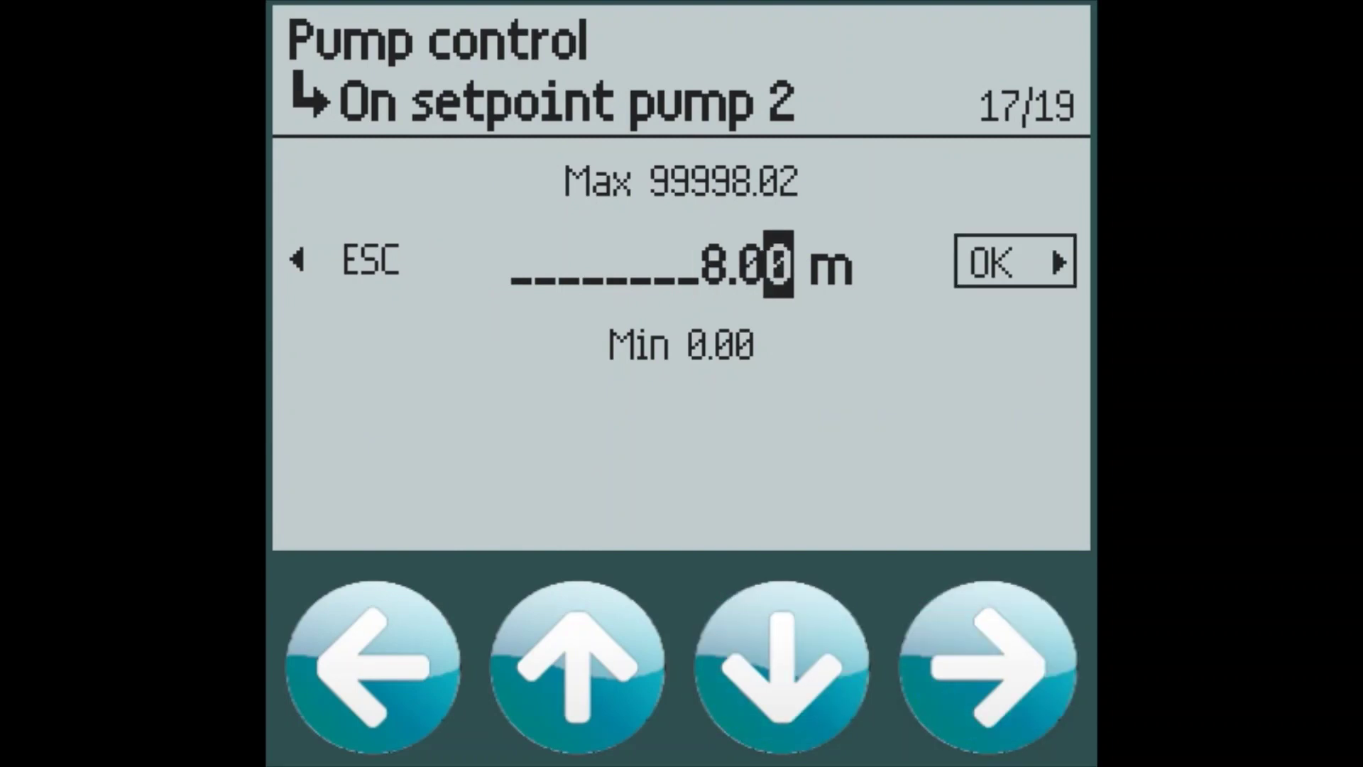
{"action": "key", "text": "Right"}
{"action": "key", "text": "Down"}
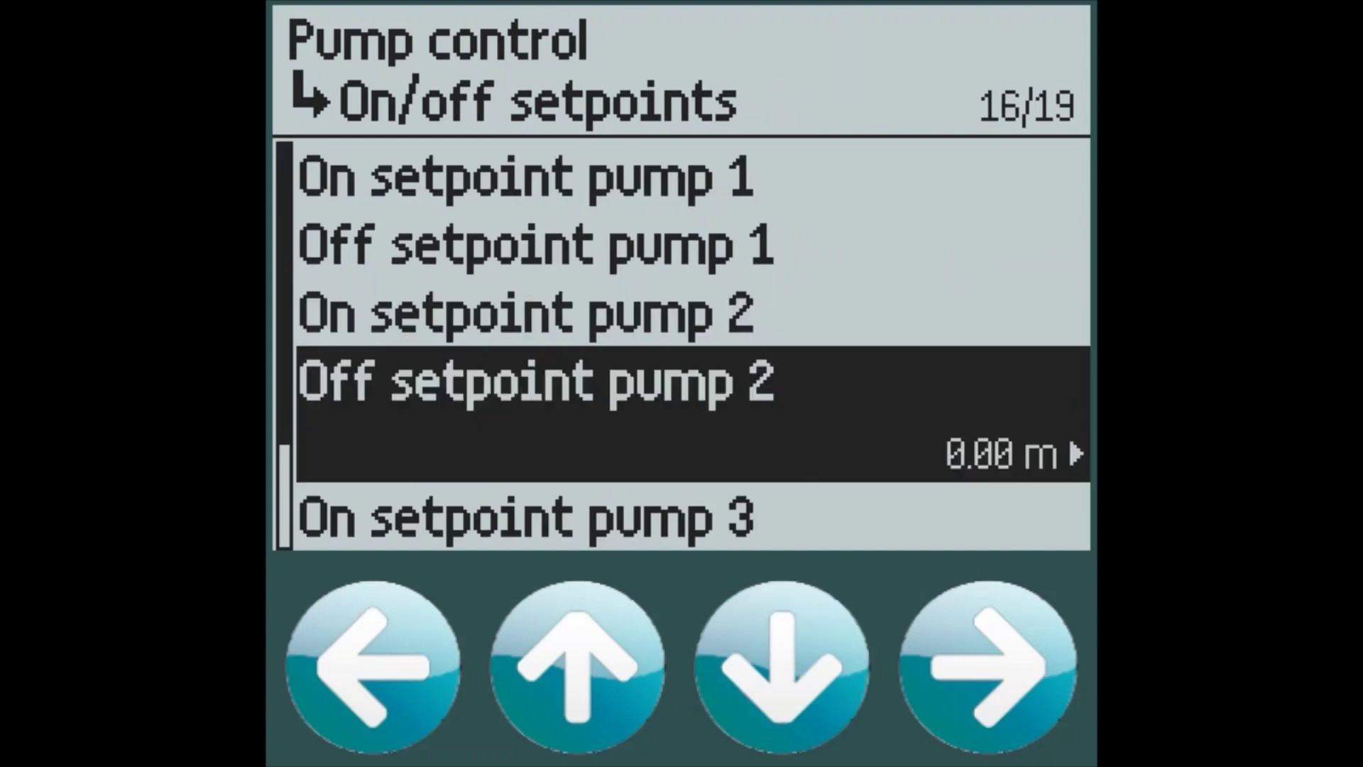
{"action": "key", "text": "Right"}
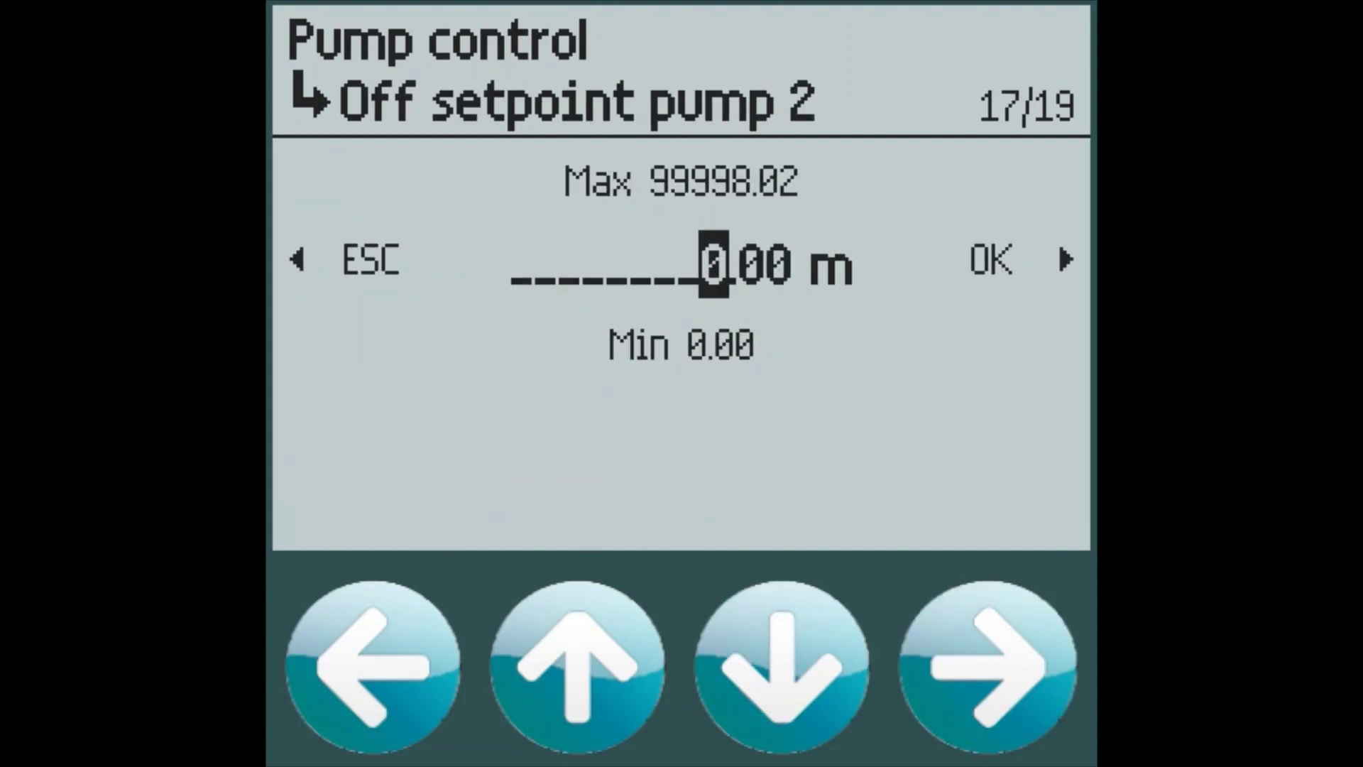
{"action": "key", "text": "Up"}
{"action": "key", "text": "Up"}
{"action": "key", "text": "Right"}
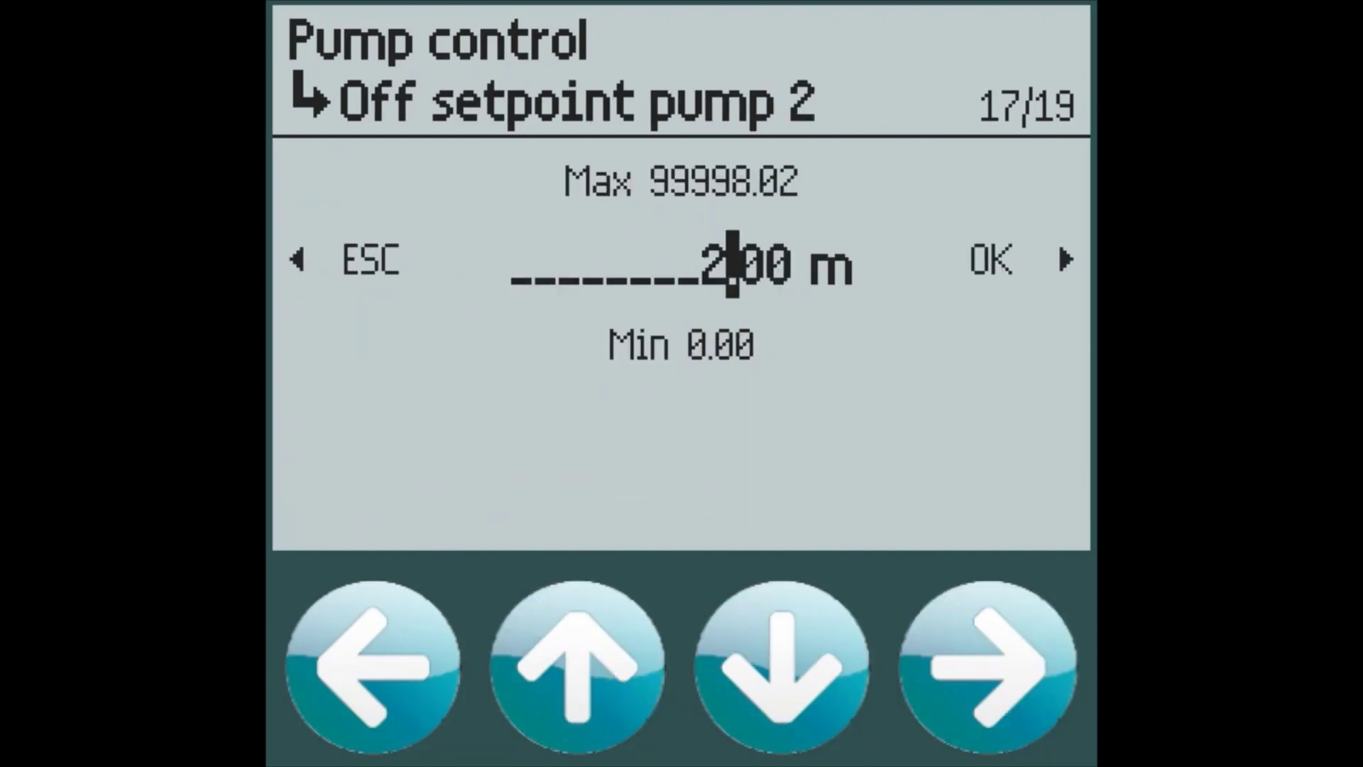
{"action": "key", "text": "Right"}
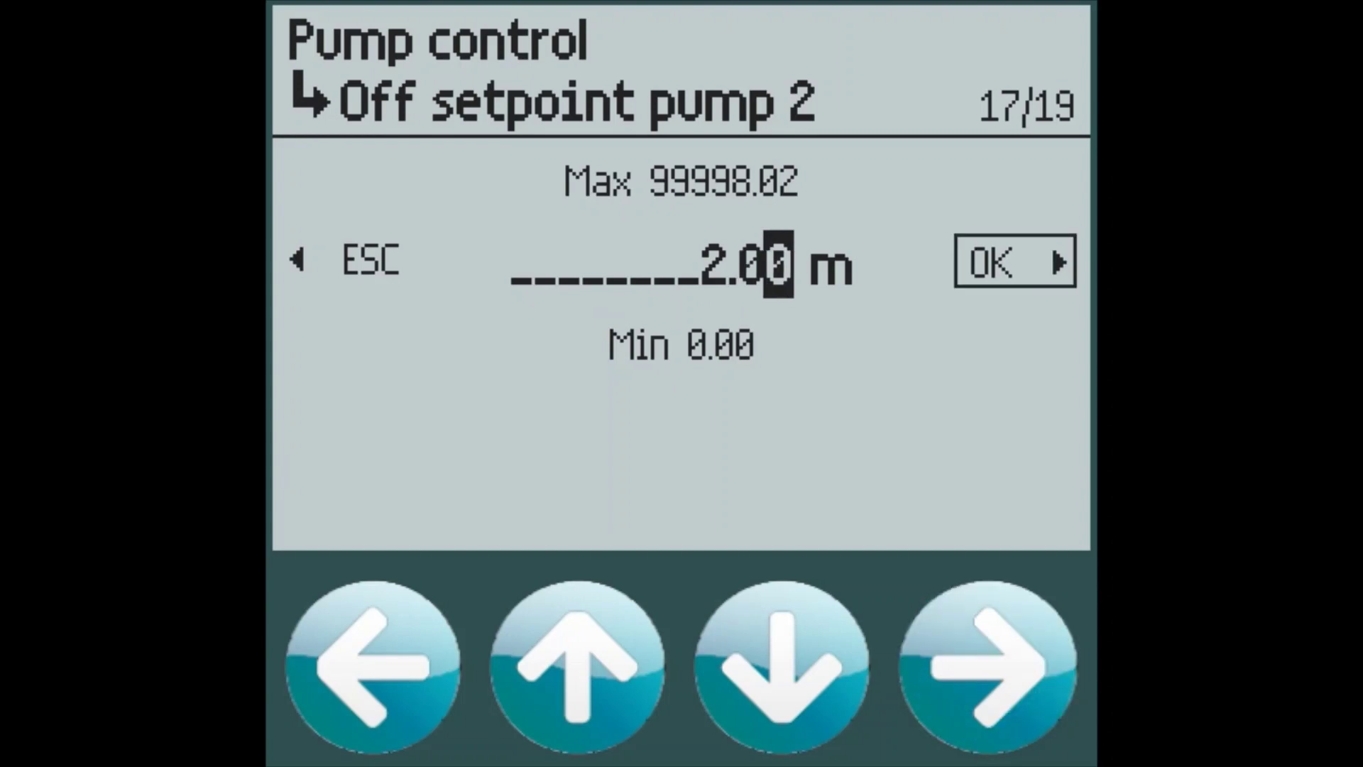
{"action": "key", "text": "Right"}
{"action": "key", "text": "Down"}
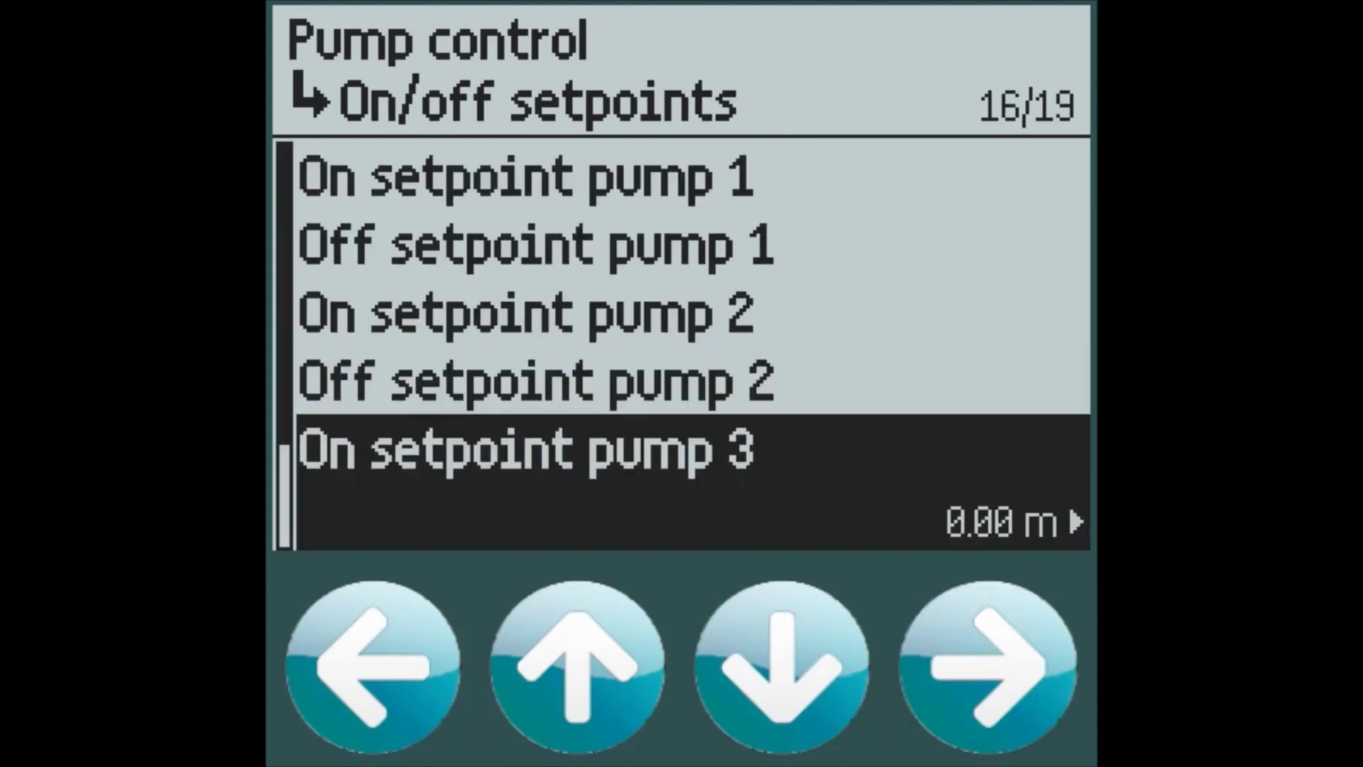
Set pump 3 on setpoint to 10.00 m and off setpoint to 2.00 m, continuing to Next
{"action": "key", "text": "Right"}
{"action": "key", "text": "Left"}
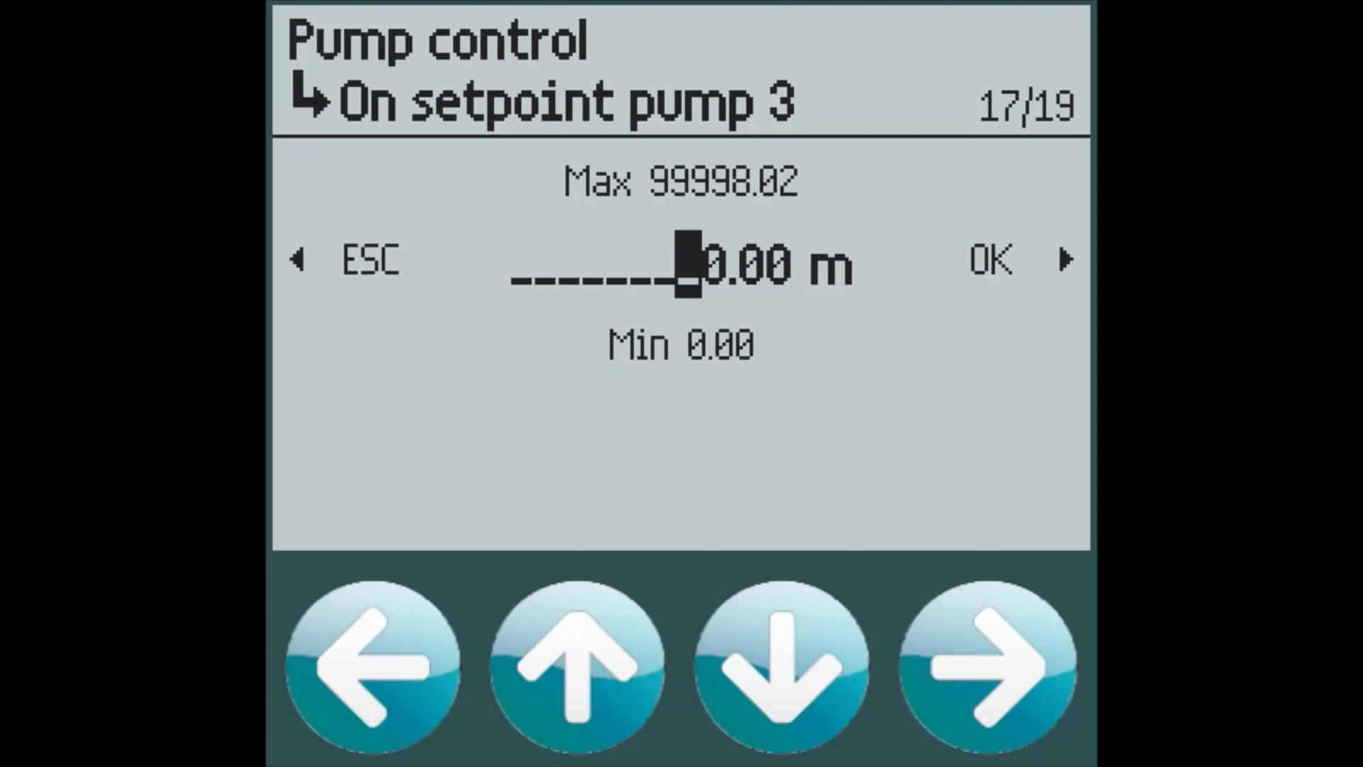
{"action": "key", "text": "Up"}
{"action": "key", "text": "Up"}
{"action": "key", "text": "Right"}
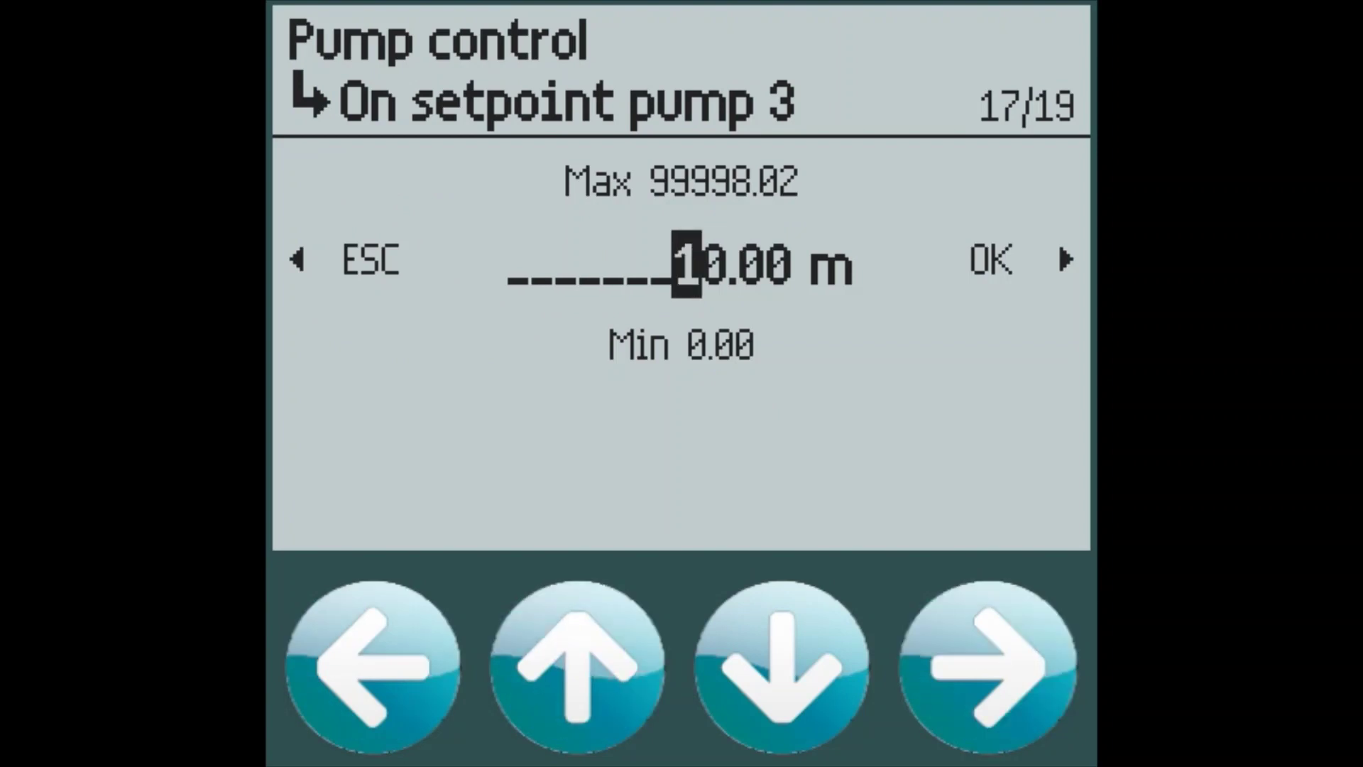
{"action": "key", "text": "Right"}
{"action": "key", "text": "Right"}
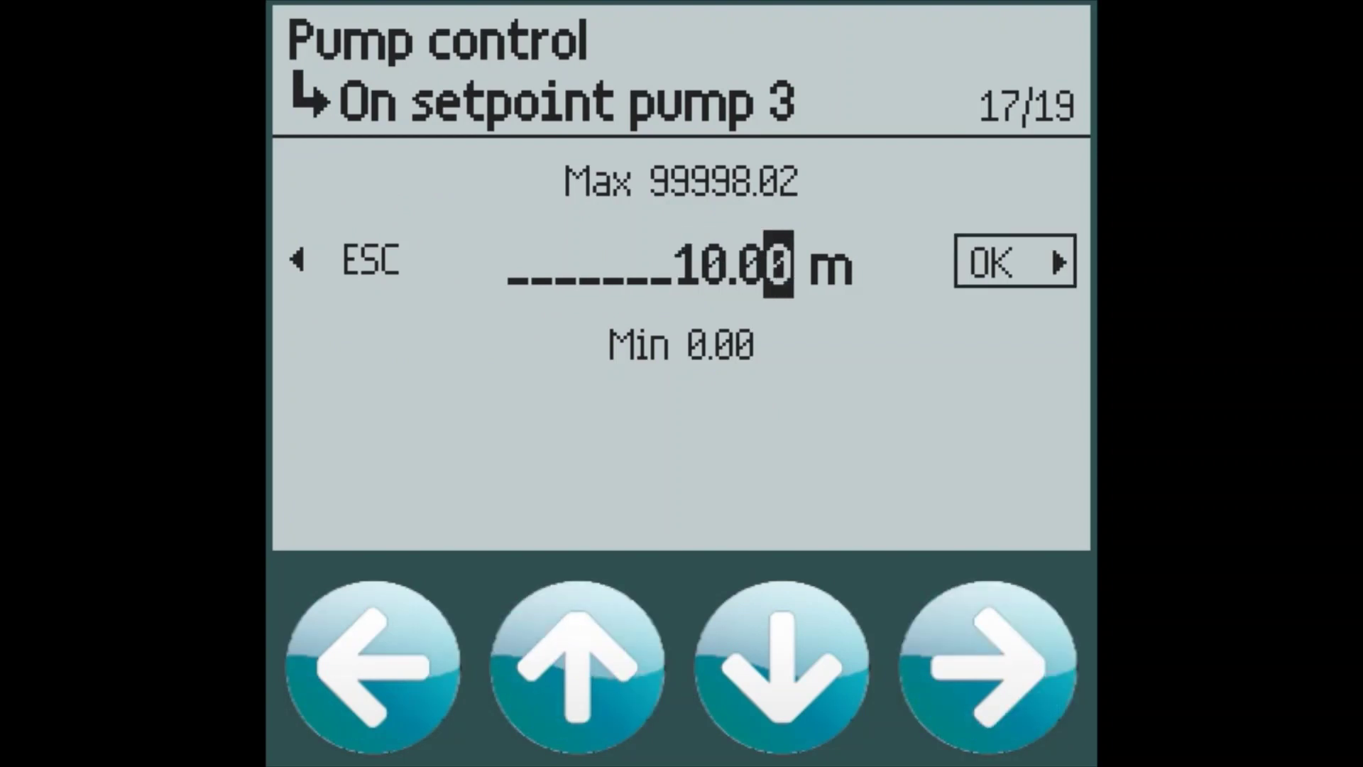
{"action": "key", "text": "Right"}
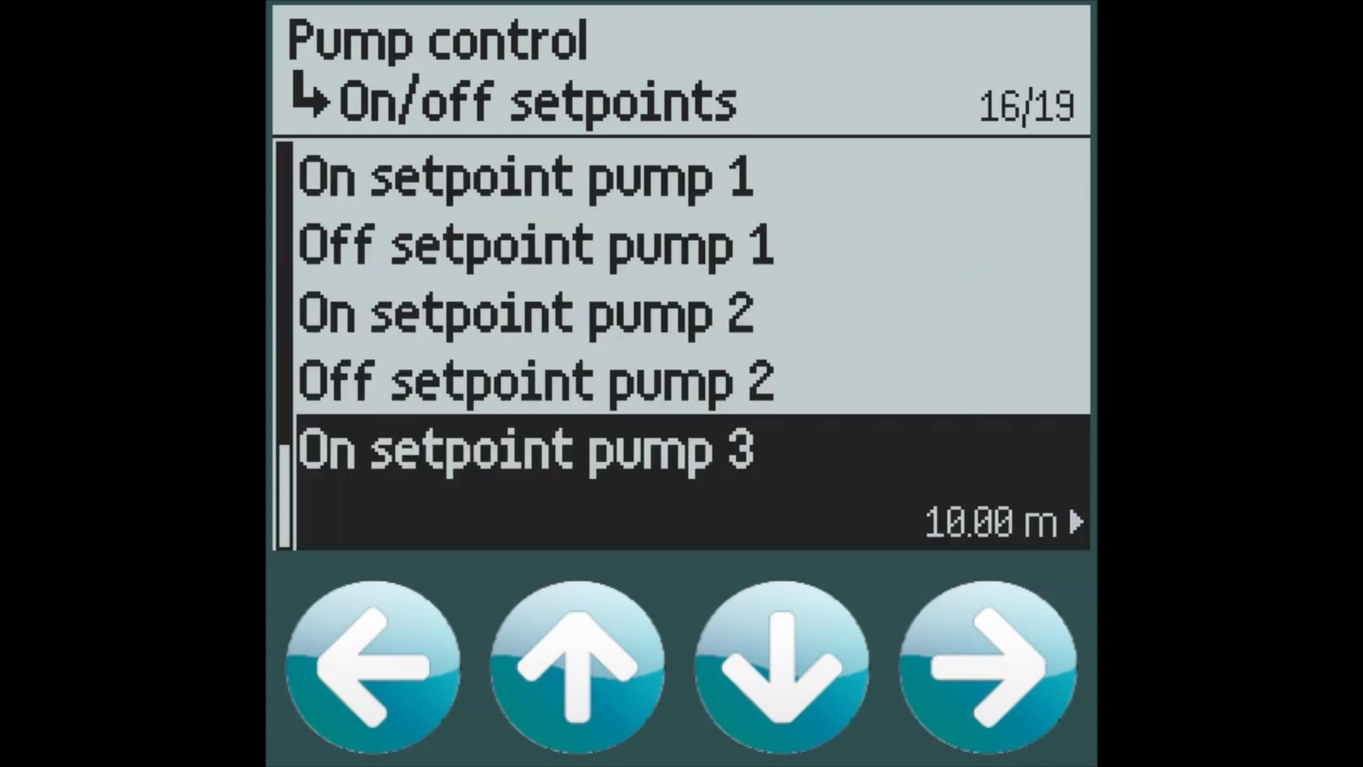
{"action": "key", "text": "Down"}
{"action": "key", "text": "Right"}
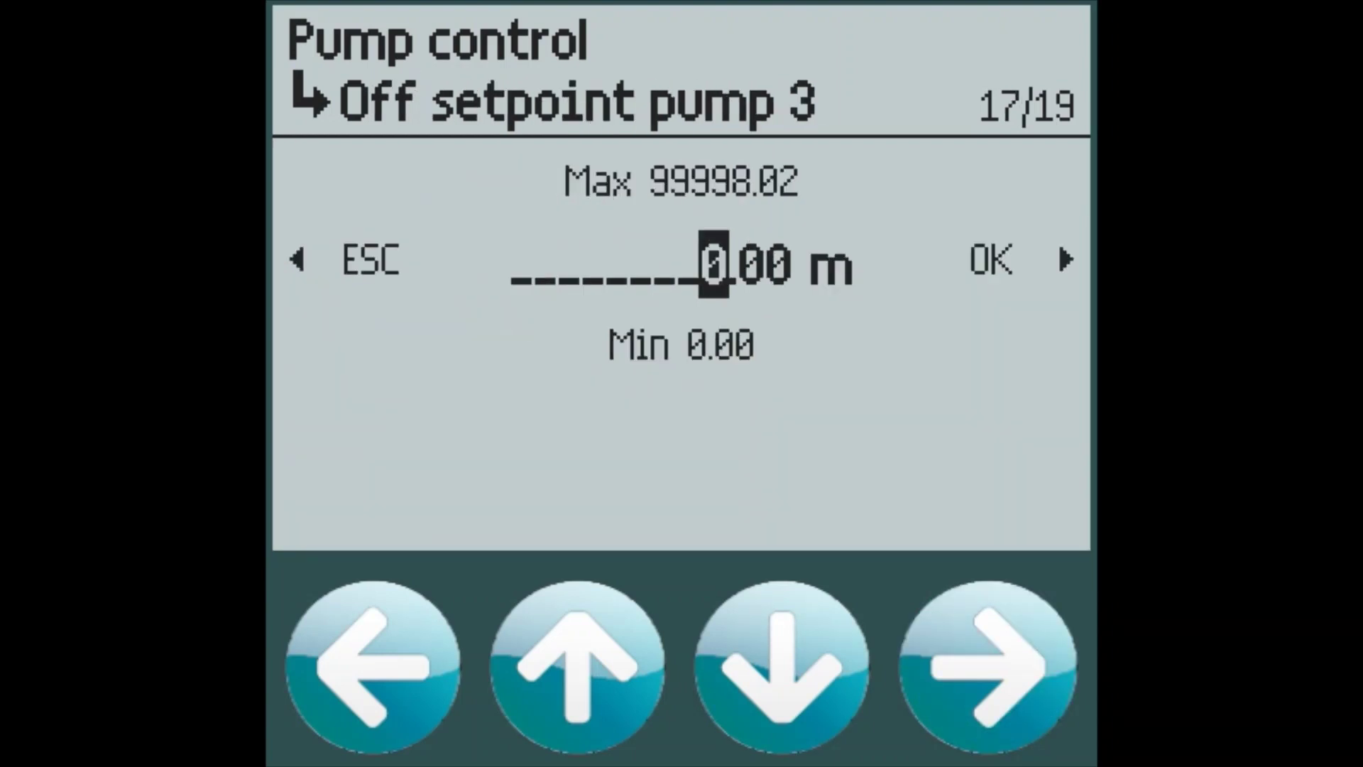
{"action": "key", "text": "Up"}
{"action": "key", "text": "Up"}
{"action": "key", "text": "Right"}
{"action": "key", "text": "Right"}
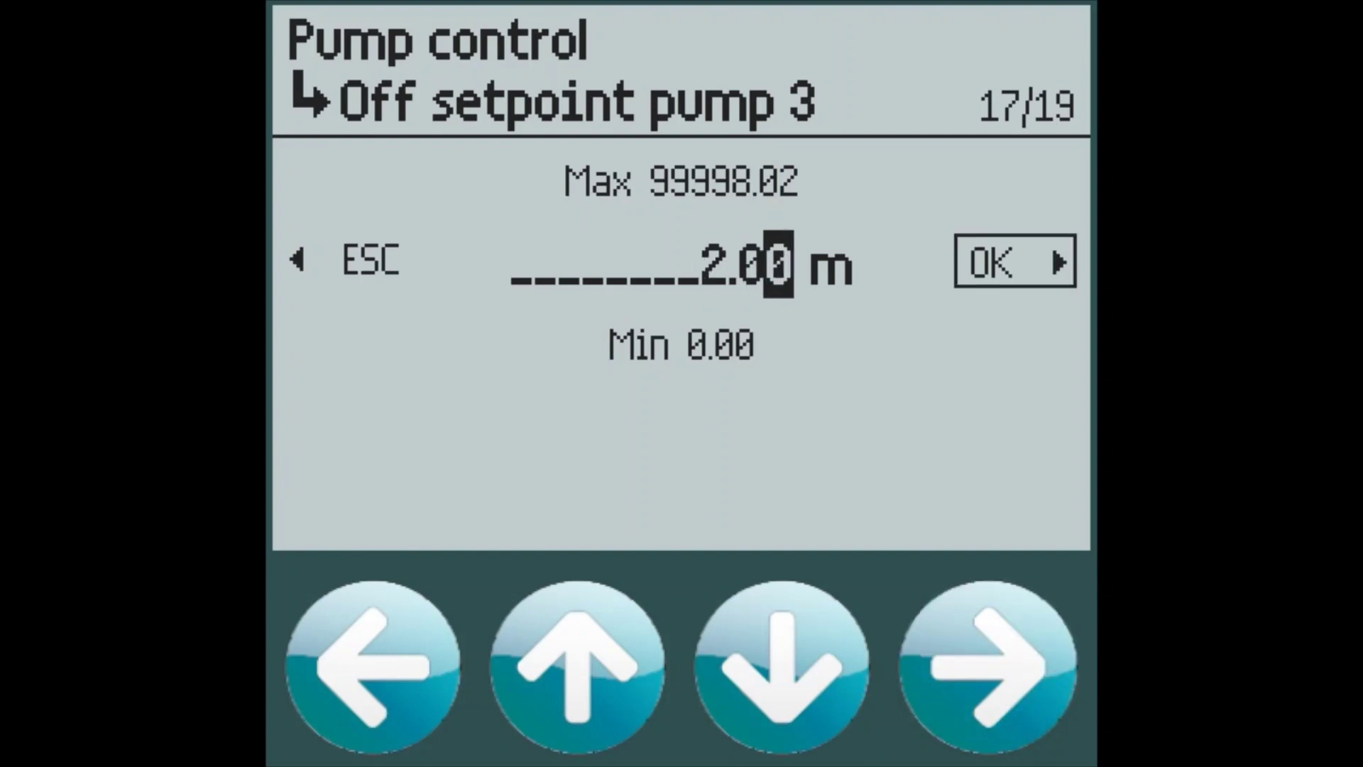
{"action": "key", "text": "Right"}
{"action": "key", "text": "Down"}
{"action": "key", "text": "Right"}
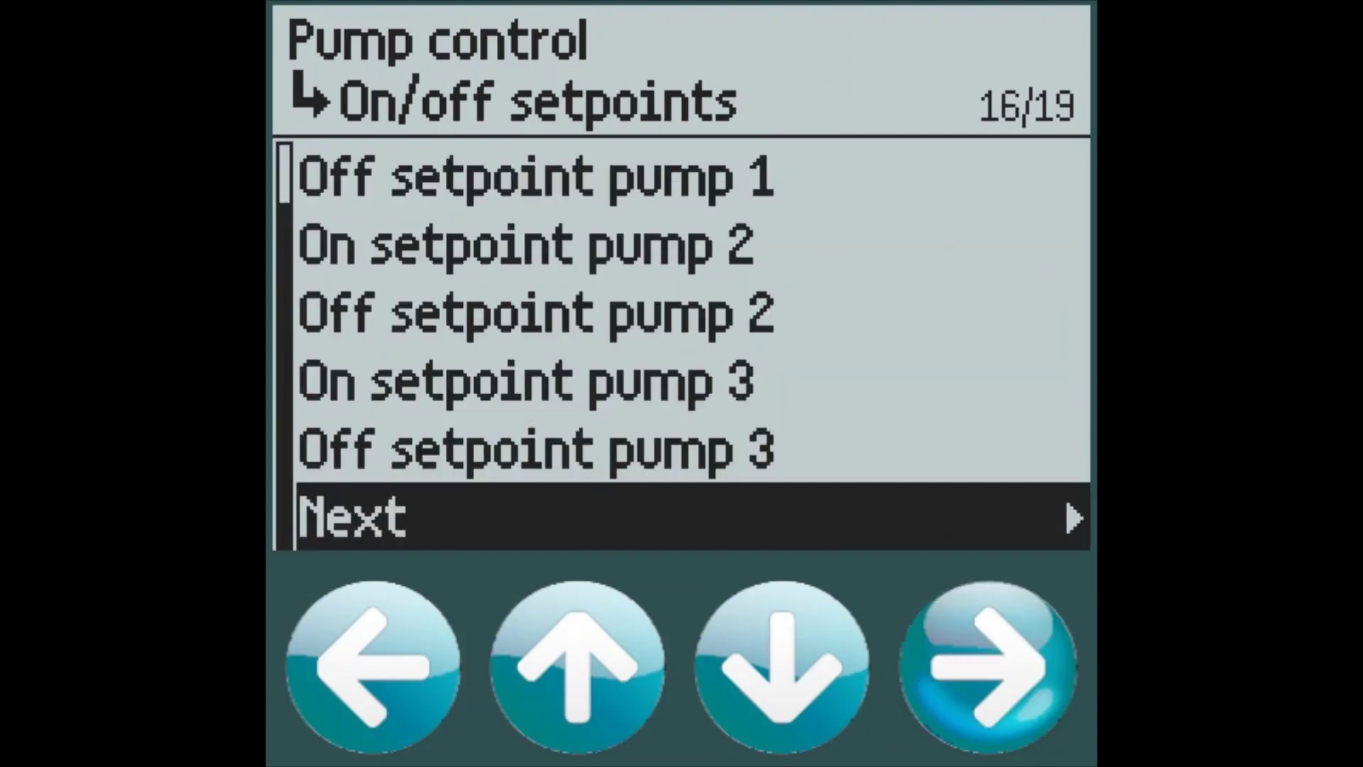
Apply the pump settings, exit the wizard, and show View 2 with level 11.00 m, distance 13.00 m
{"action": "key", "text": "Down"}
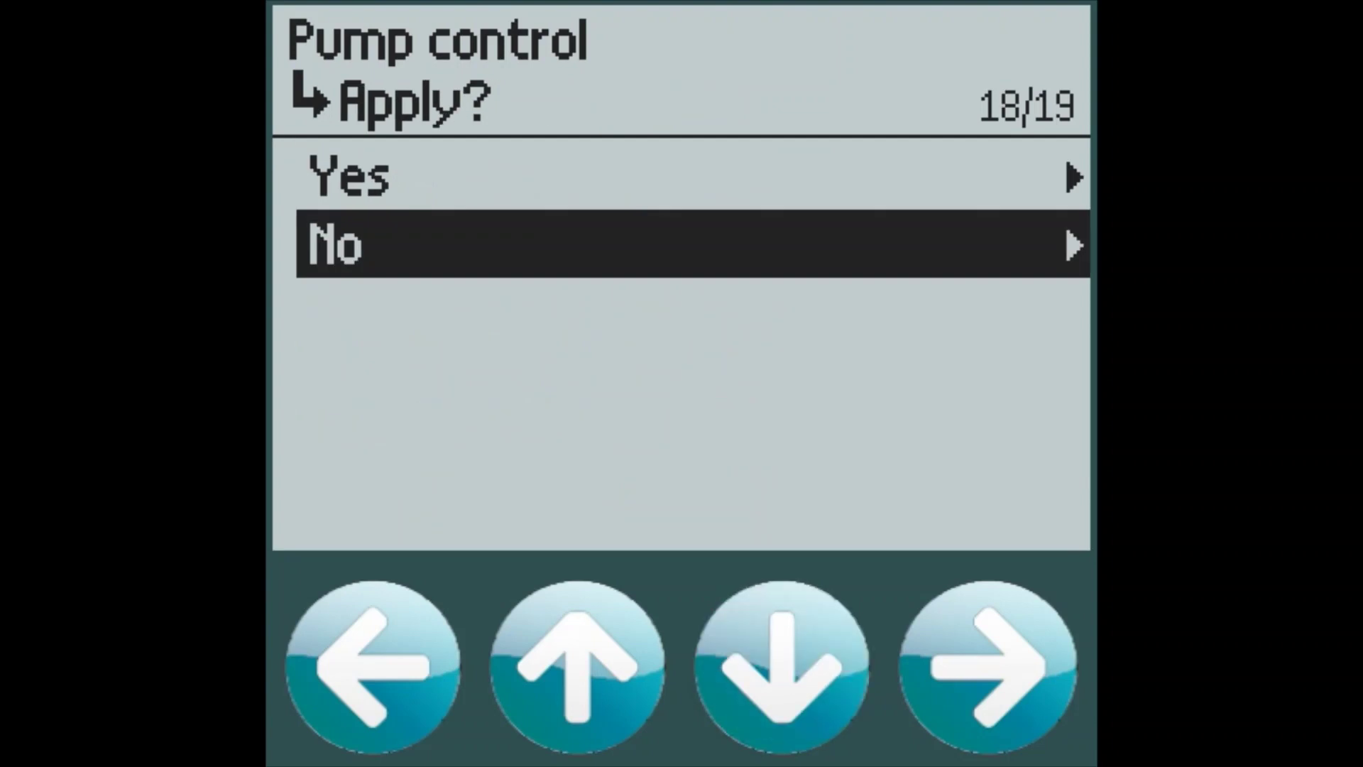
{"action": "key", "text": "Right"}
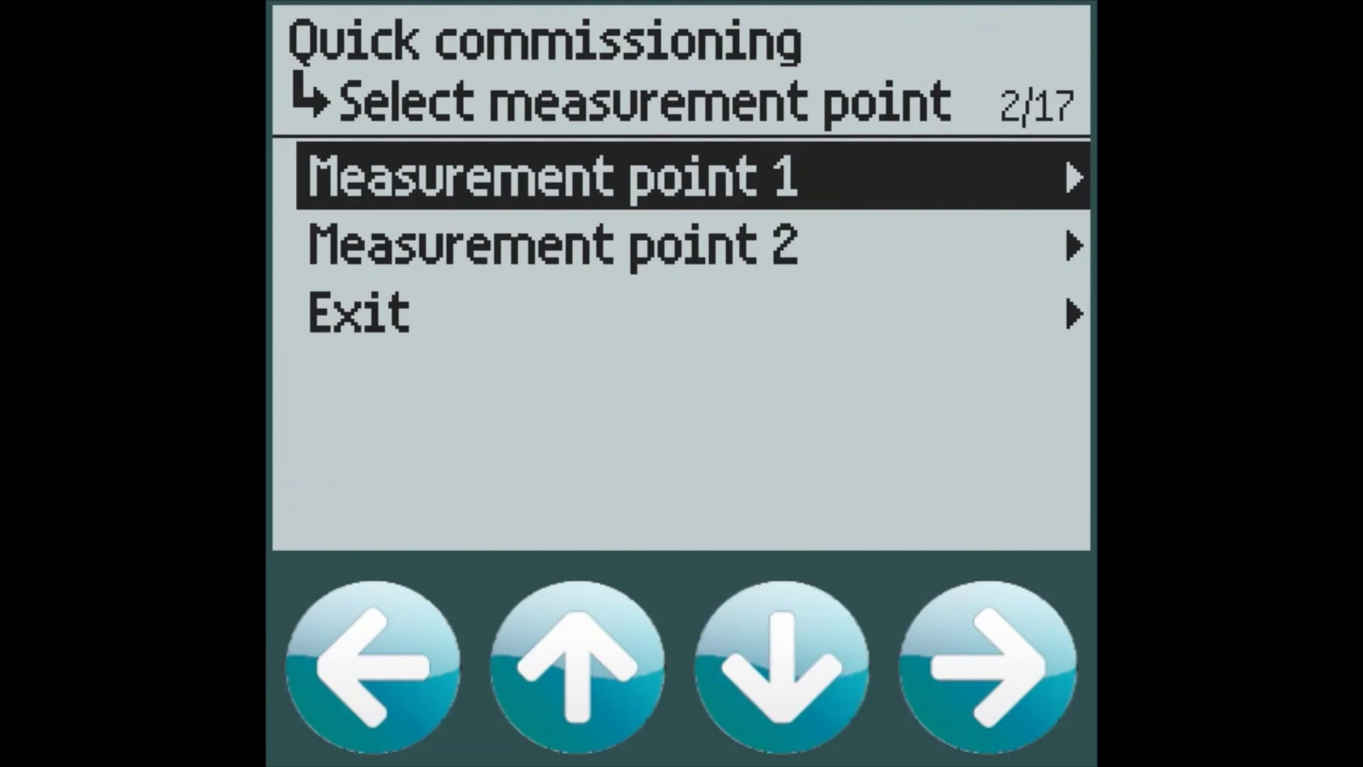
{"action": "key", "text": "Down"}
{"action": "key", "text": "Down"}
{"action": "key", "text": "Right"}
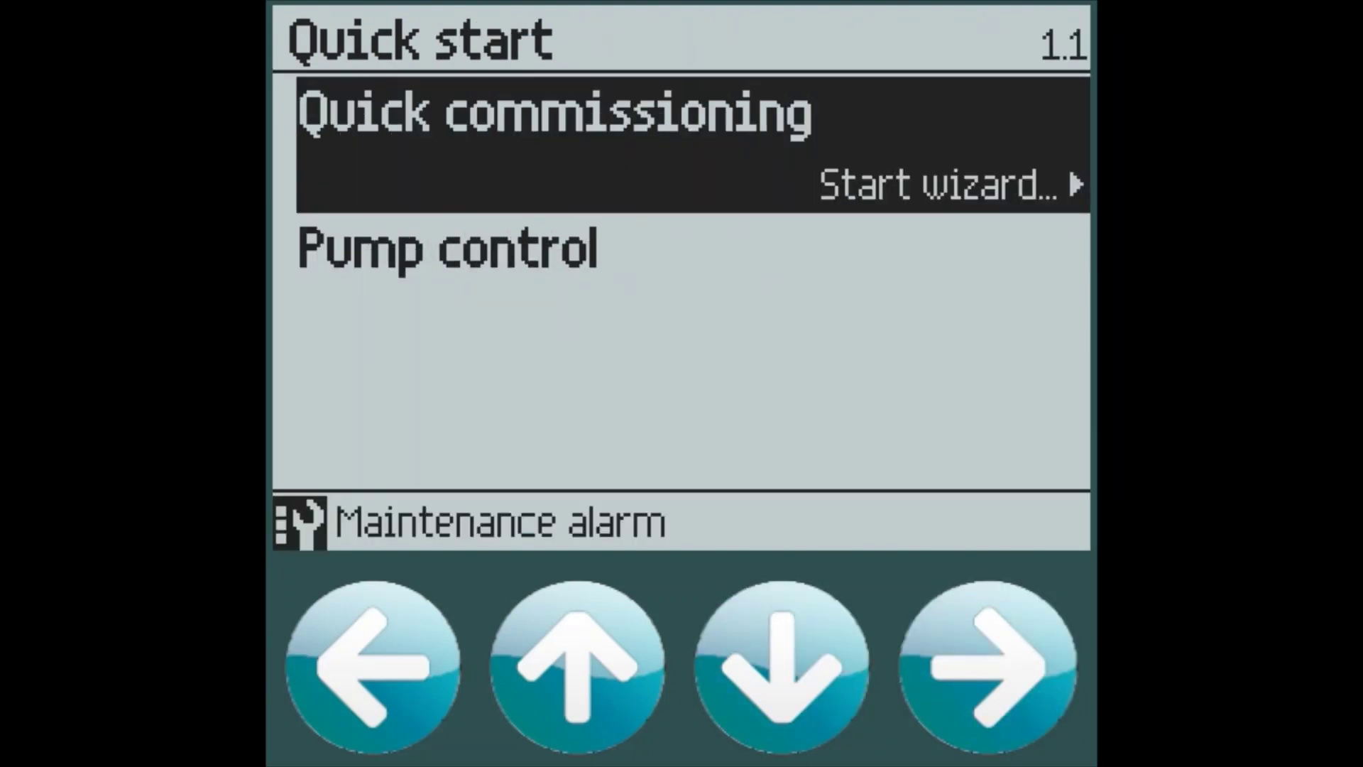
{"action": "key", "text": "Left"}
{"action": "key", "text": "Left"}
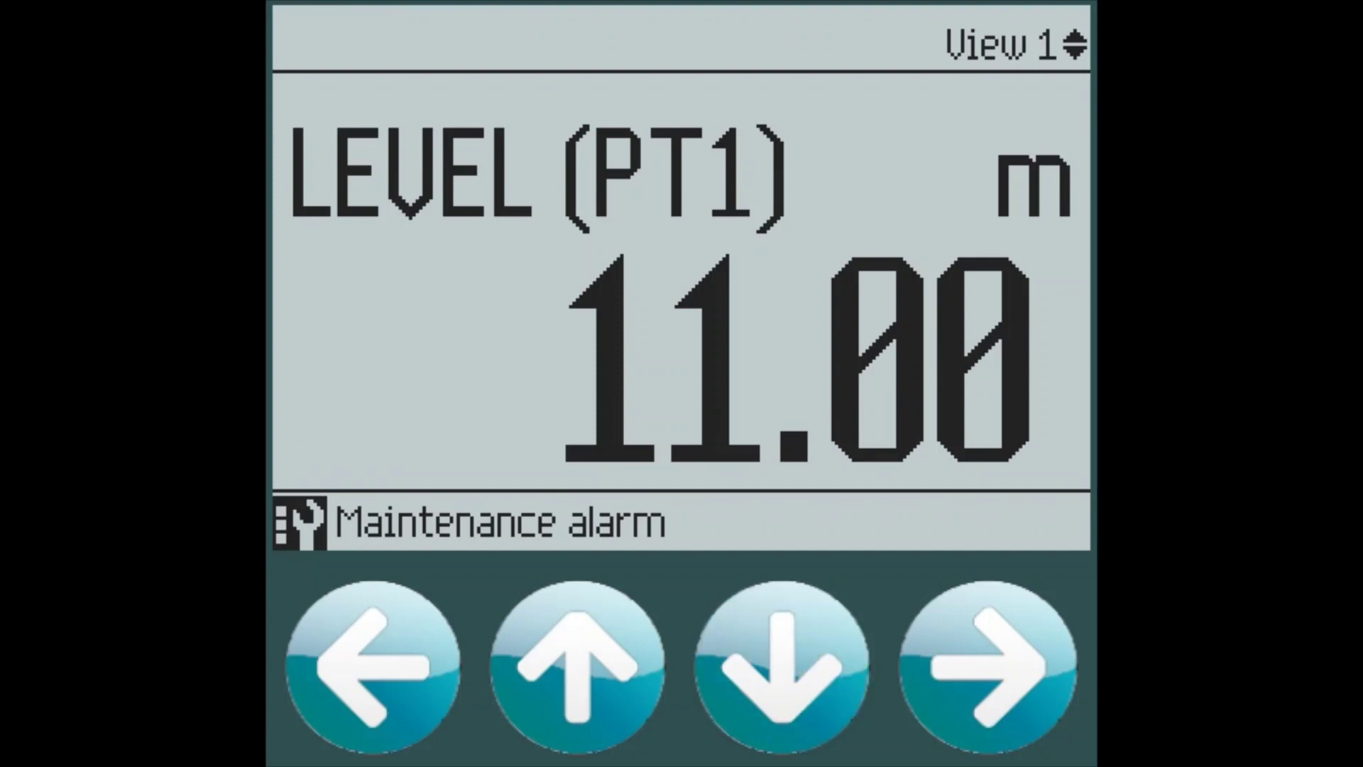
{"action": "key", "text": "Down"}
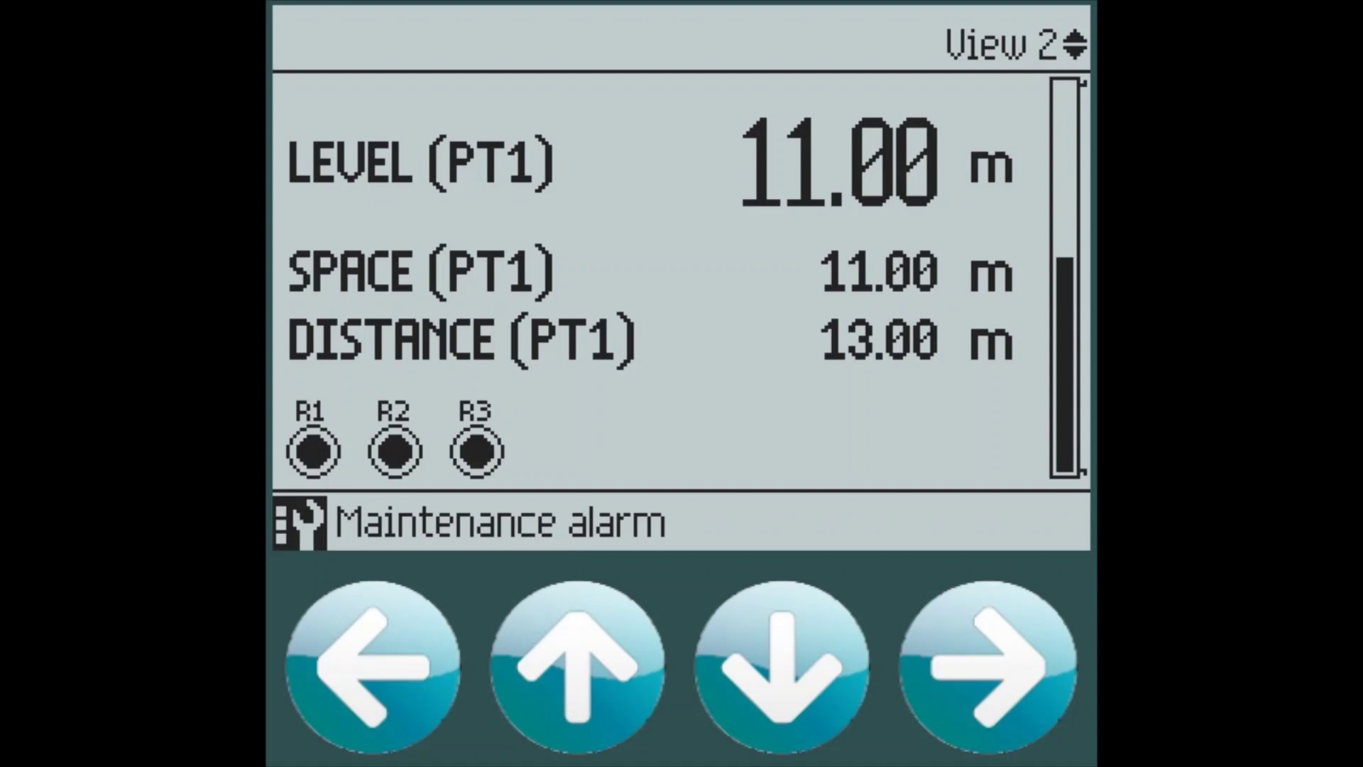
Go to Main menu > Setup > Process values > Level (point 1)
{"action": "key", "text": "Right"}
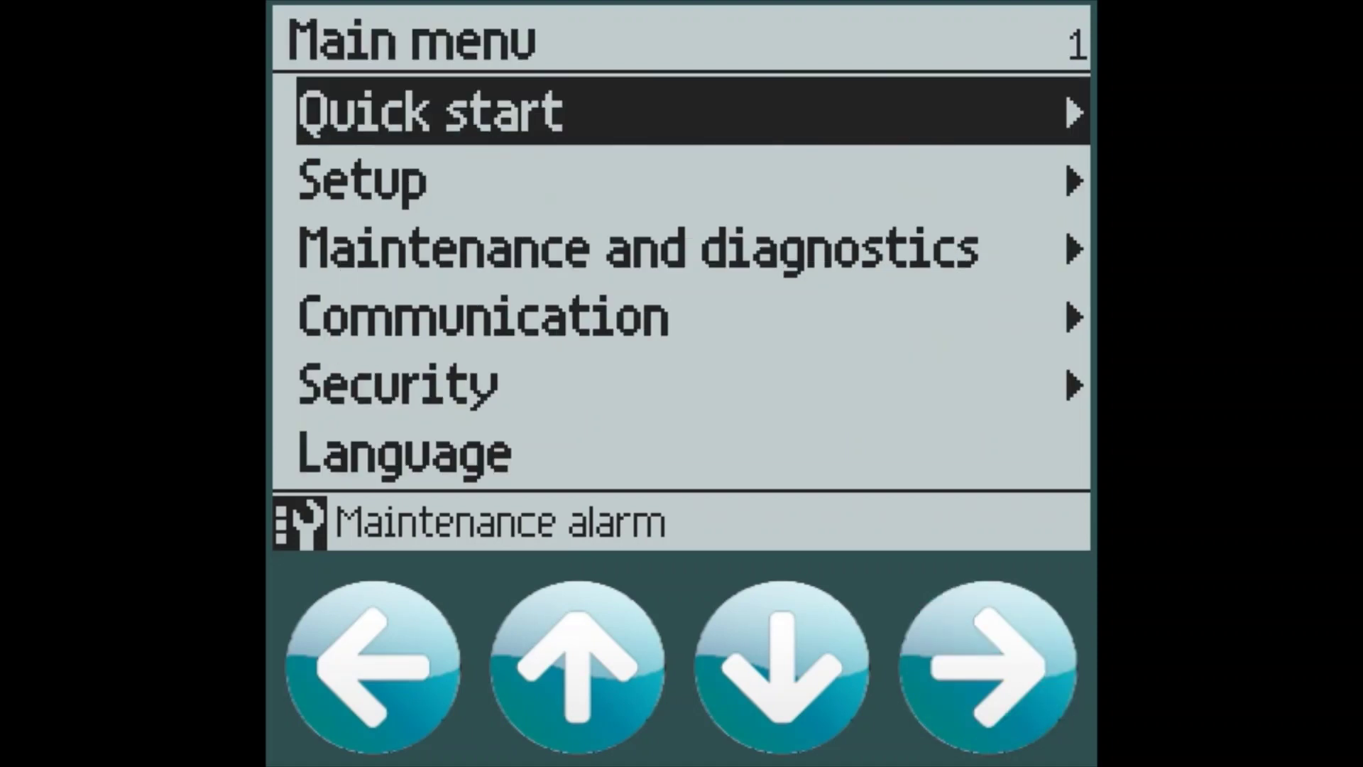
{"action": "key", "text": "Down"}
{"action": "key", "text": "Right"}
{"action": "key", "text": "Down"}
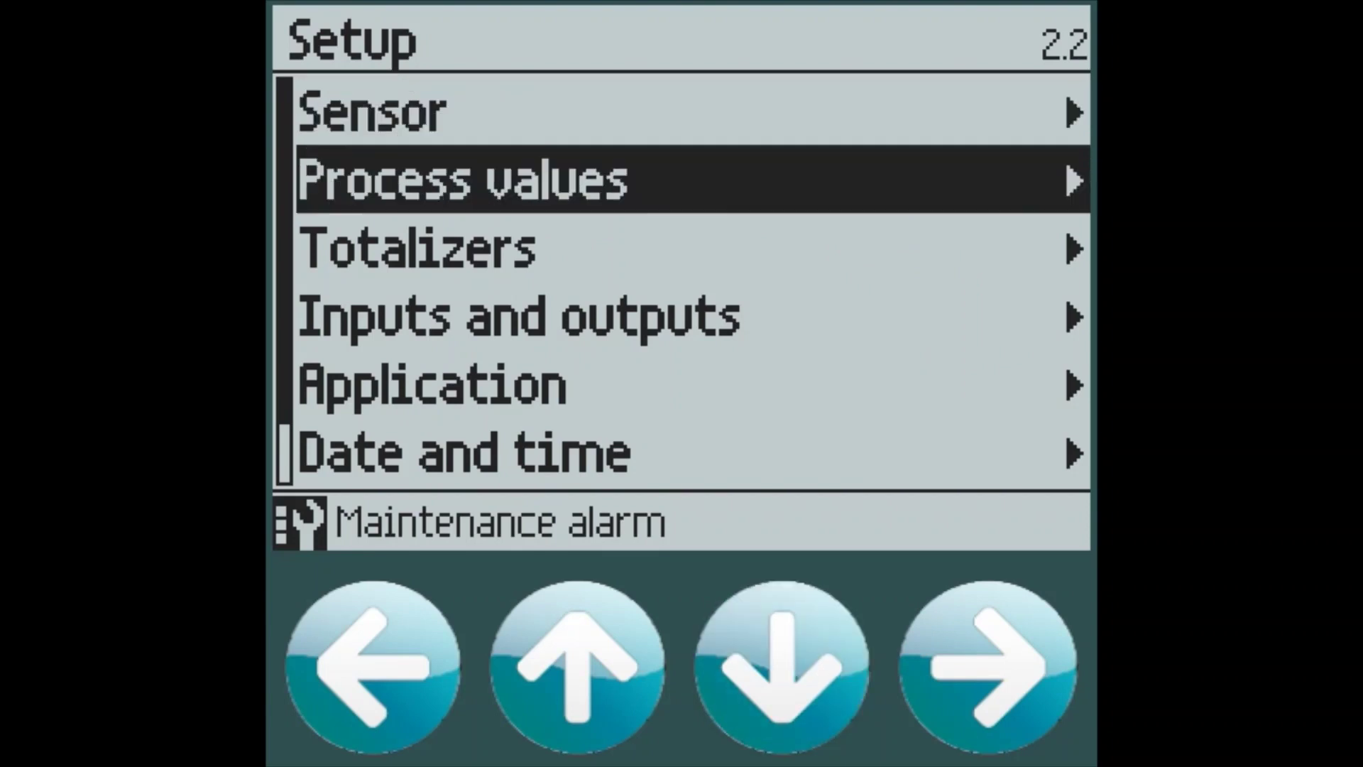
{"action": "key", "text": "Right"}
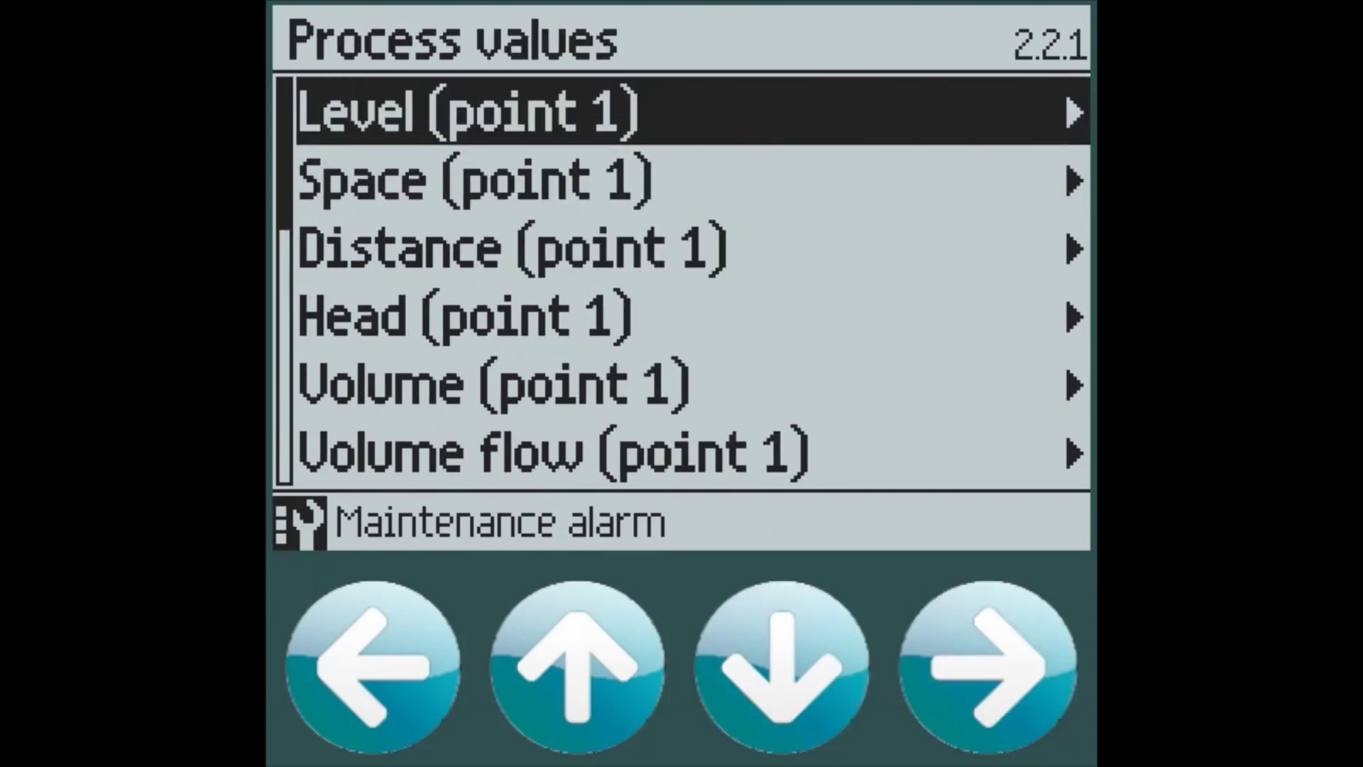
{"action": "key", "text": "Right"}
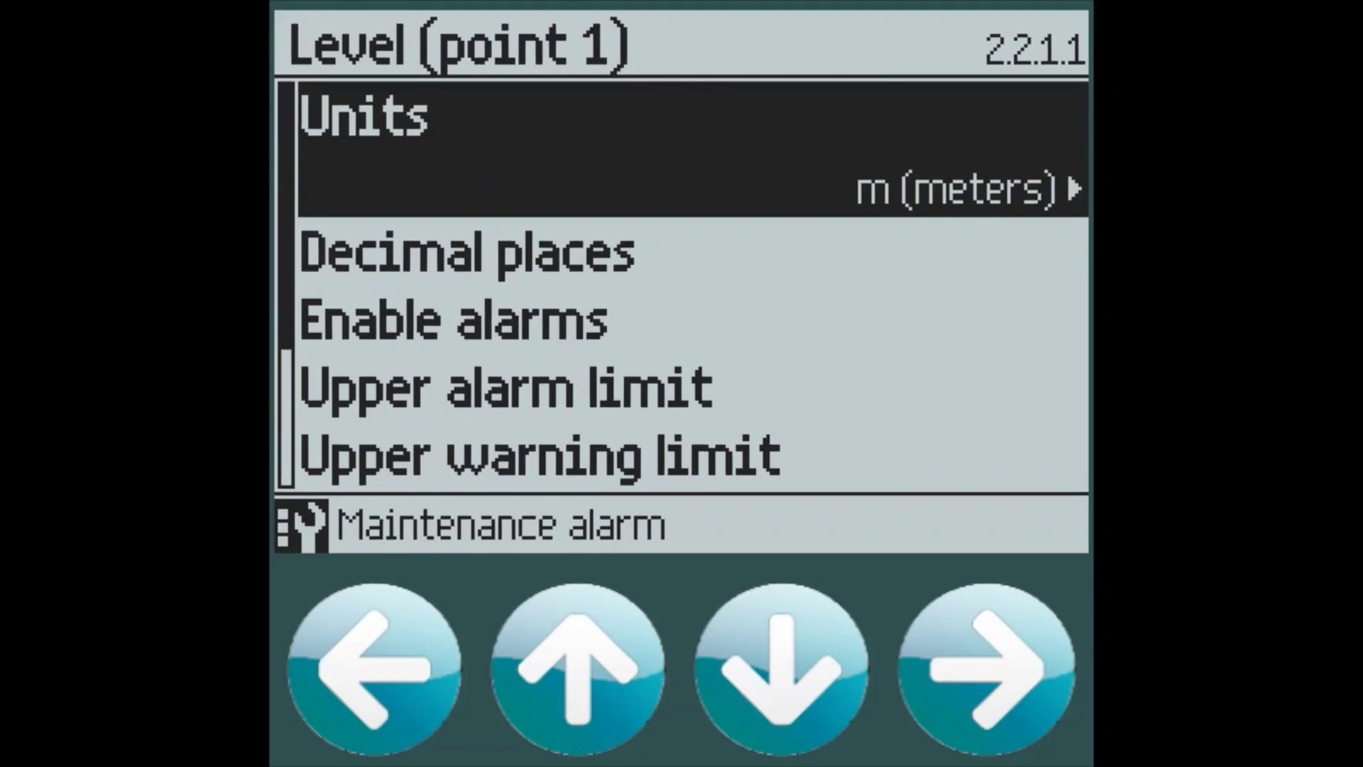
Lower the upper alarm limit from 13.00 m to 12.00 m
{"action": "key", "text": "Down"}
{"action": "key", "text": "Down"}
{"action": "key", "text": "Down"}
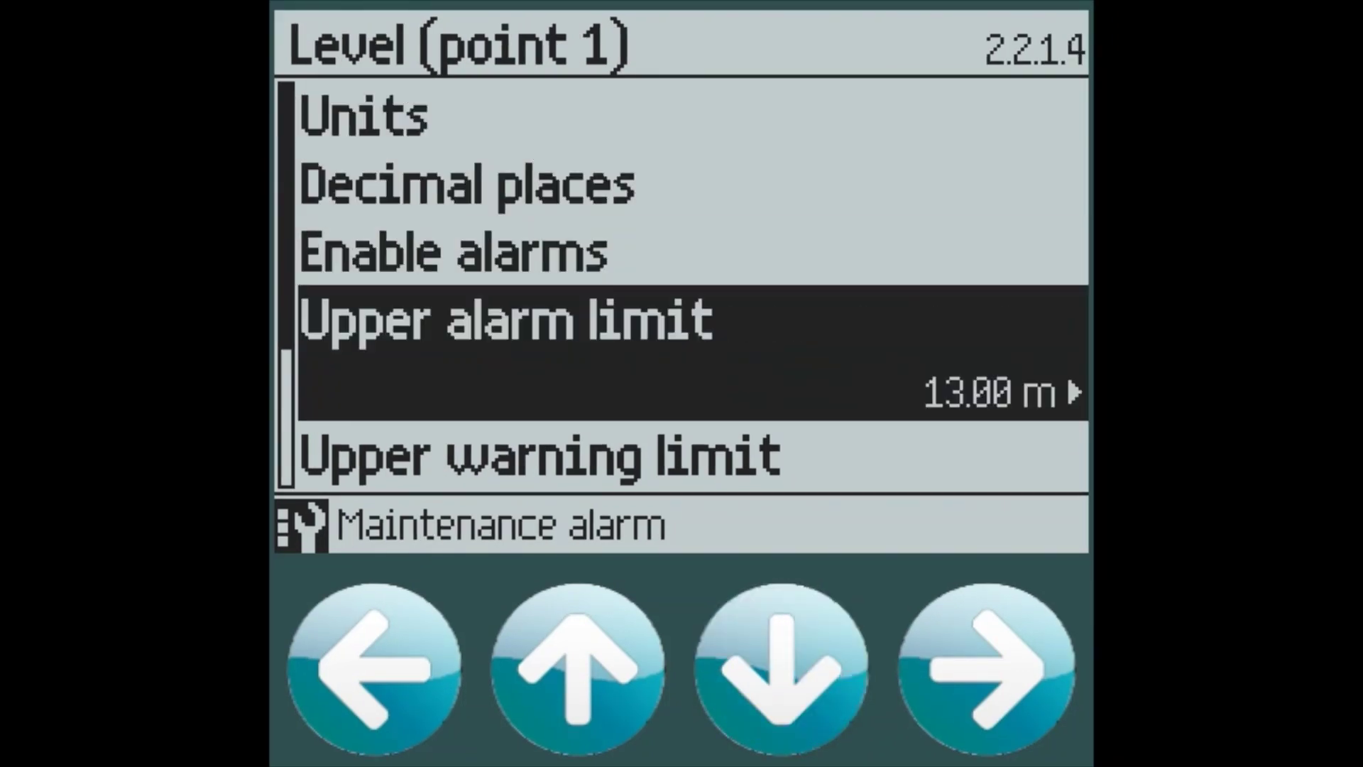
{"action": "key", "text": "Right"}
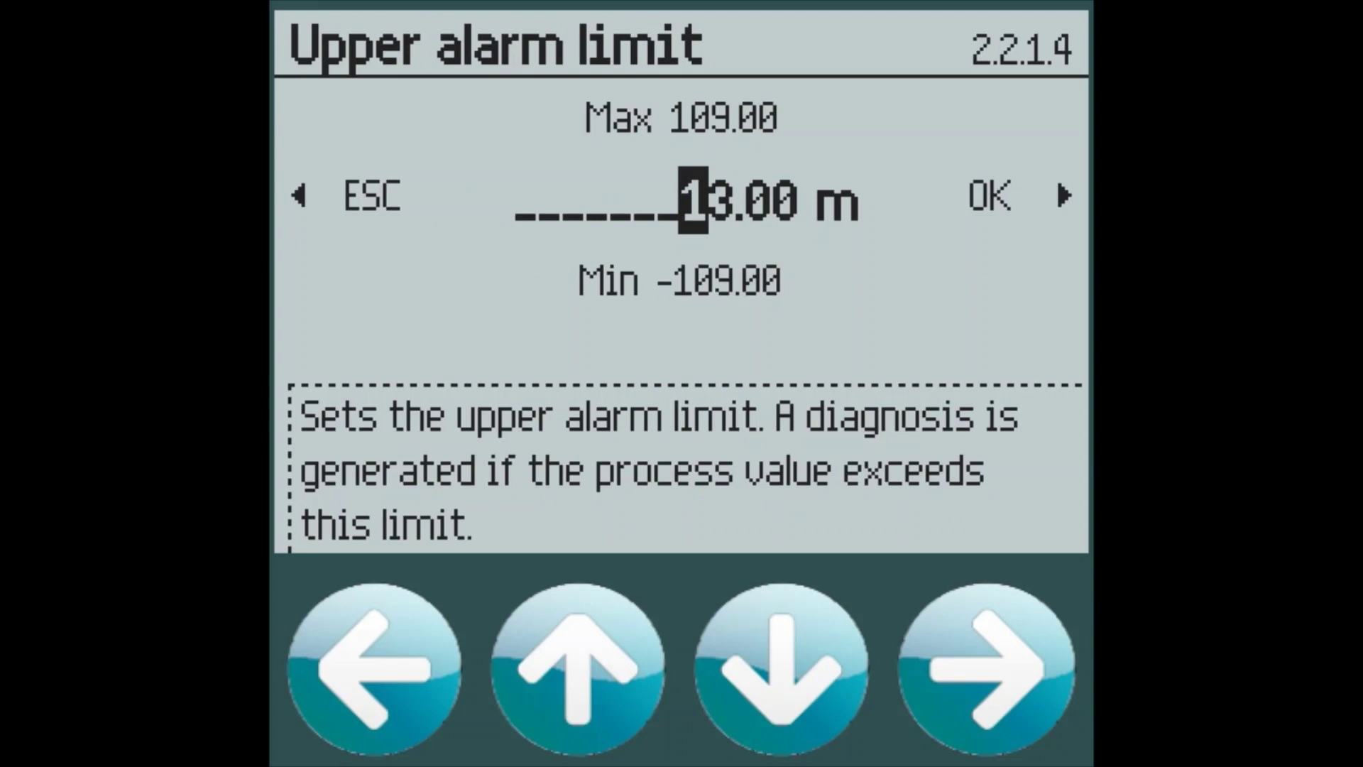
{"action": "key", "text": "Right"}
{"action": "key", "text": "Down"}
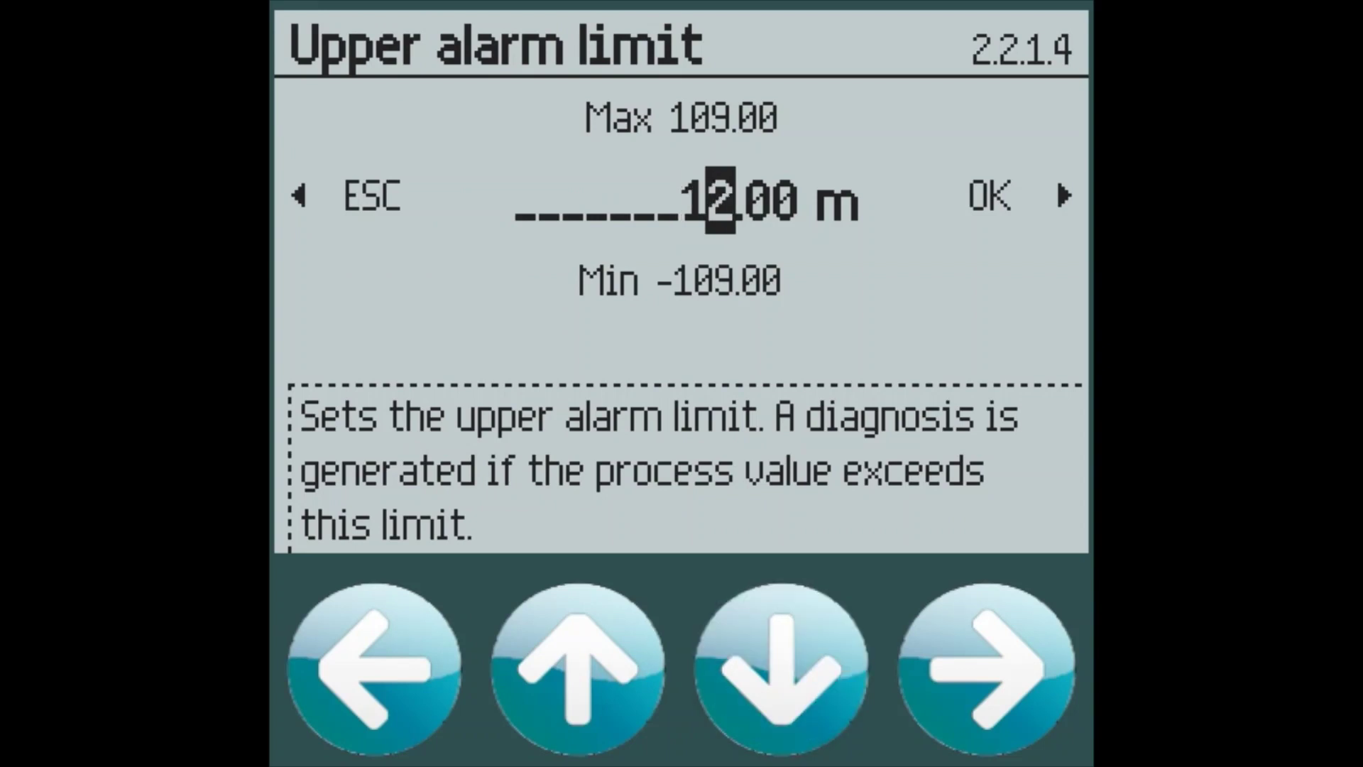
{"action": "key", "text": "Right"}
{"action": "key", "text": "Right"}
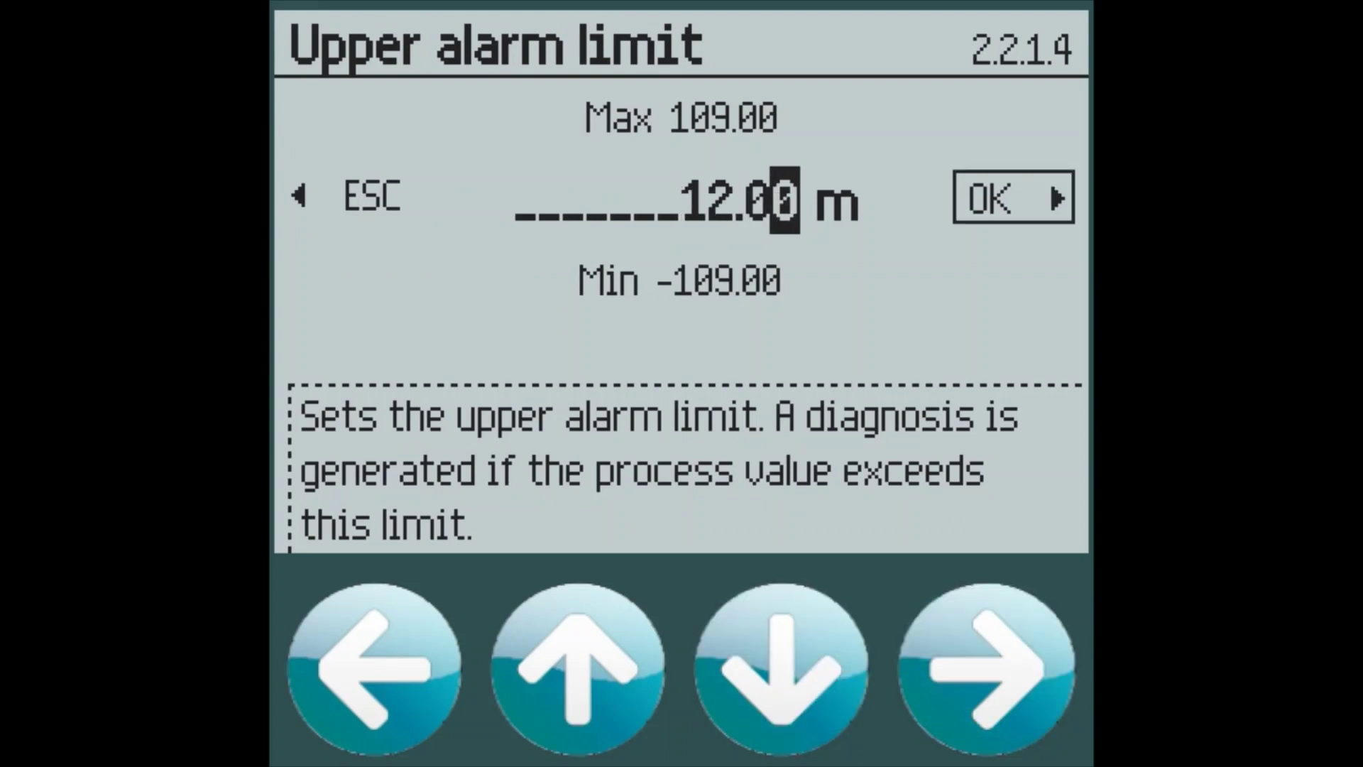
{"action": "key", "text": "Right"}
{"action": "key", "text": "Down"}
{"action": "key", "text": "Down"}
{"action": "key", "text": "Down"}
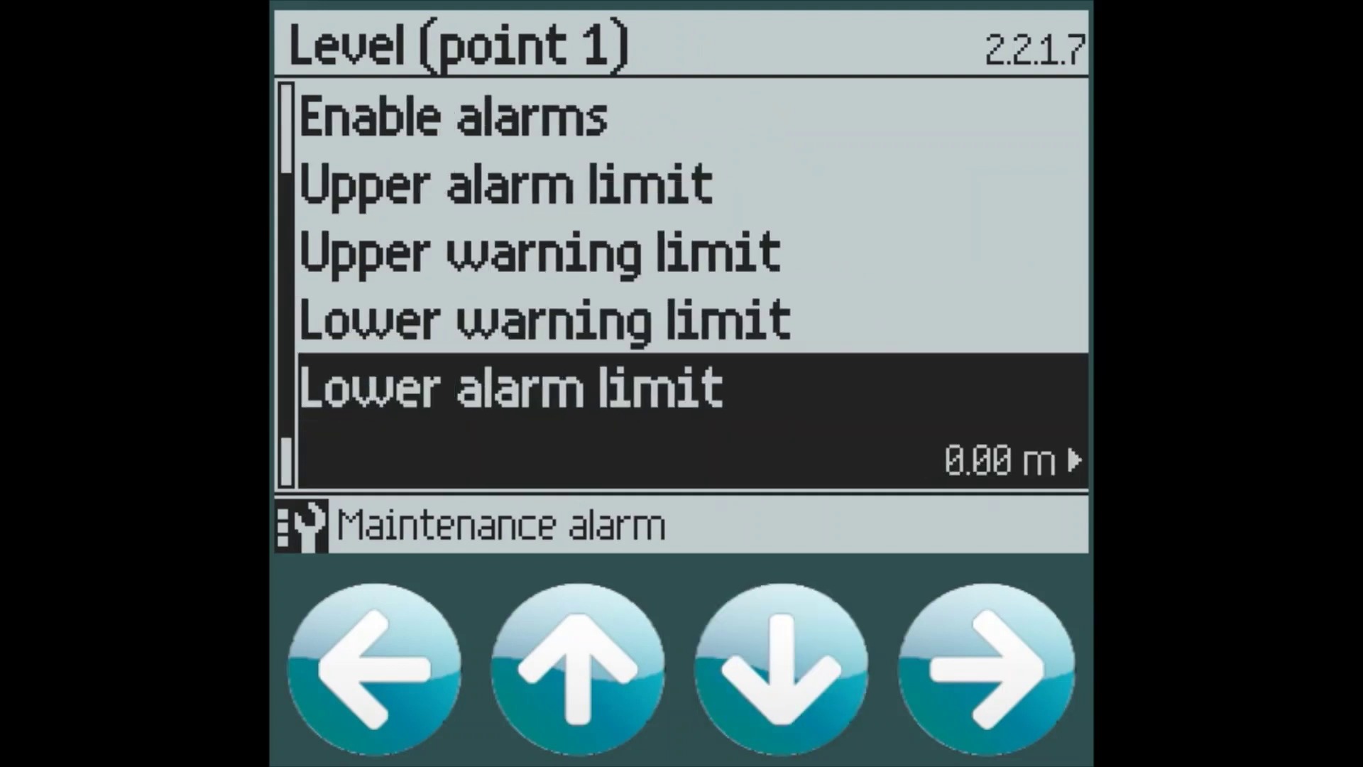
Raise the lower alarm limit to 1.00 m
{"action": "key", "text": "Right"}
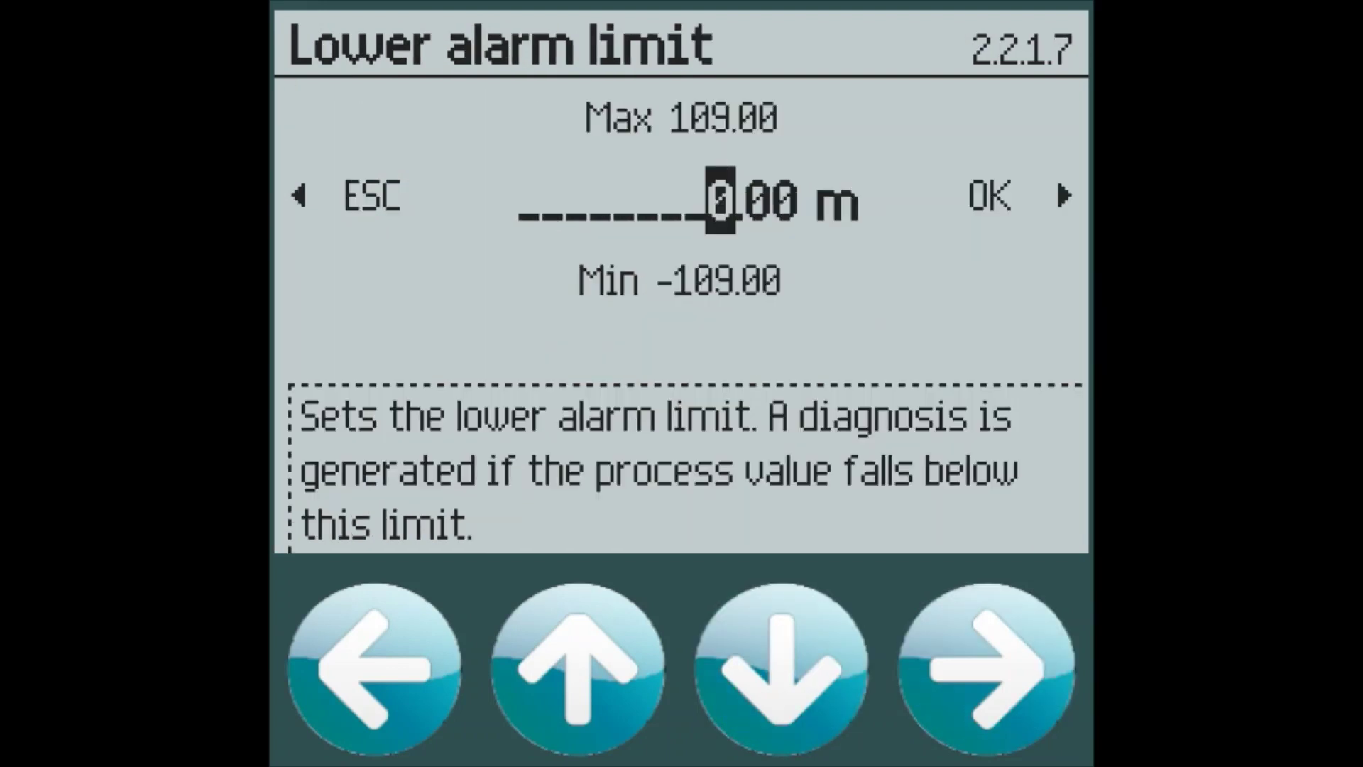
{"action": "key", "text": "Up"}
{"action": "key", "text": "Right"}
{"action": "key", "text": "Right"}
{"action": "key", "text": "Right"}
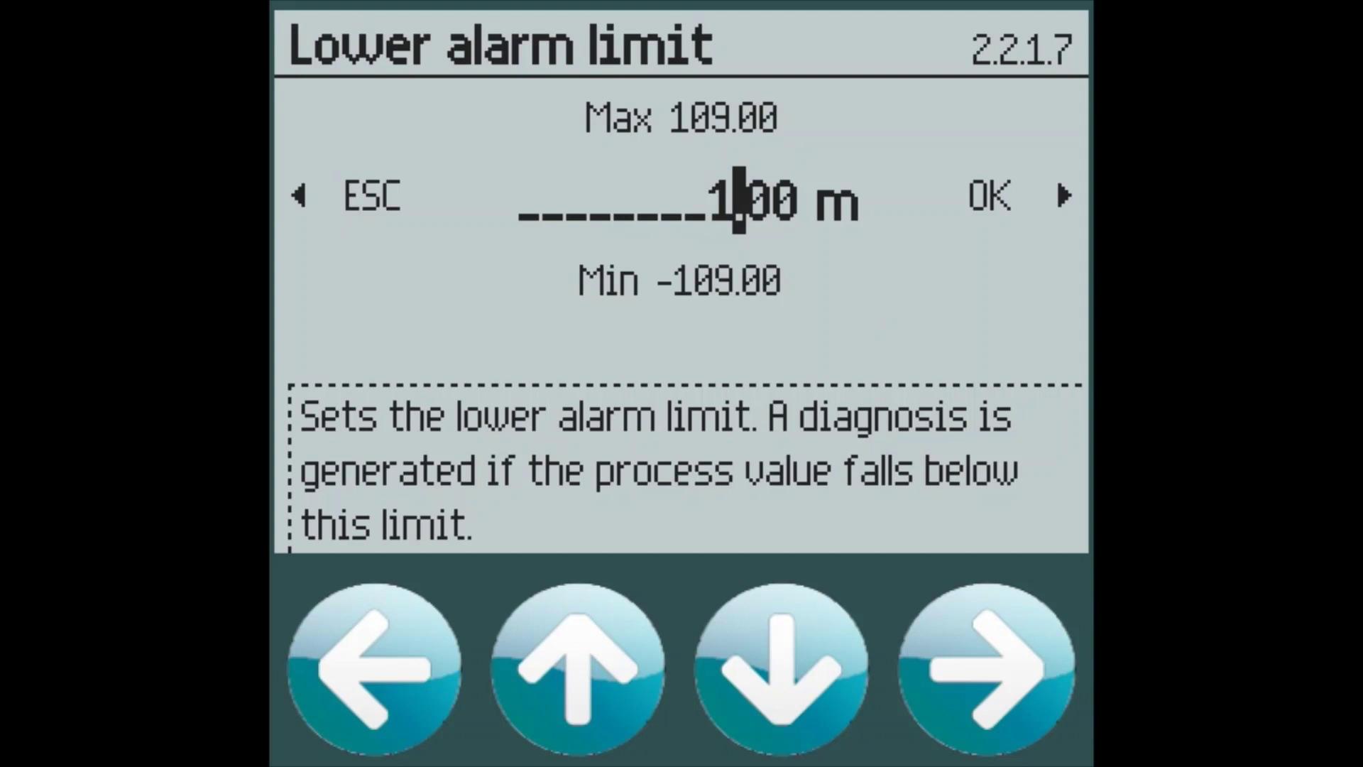
{"action": "key", "text": "Right"}
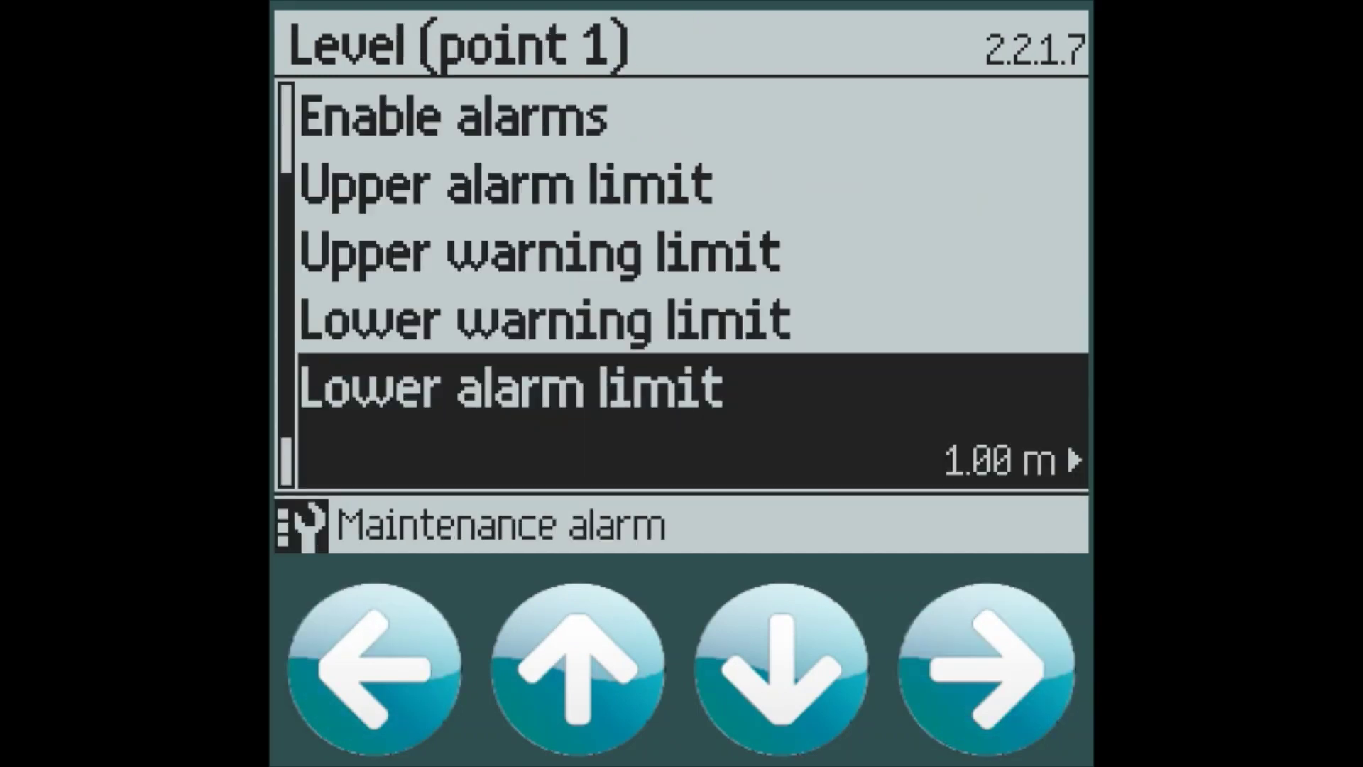
Set relay output 4 mode to Alarms and diagnostics
{"action": "key", "text": "Left"}
{"action": "key", "text": "Left"}
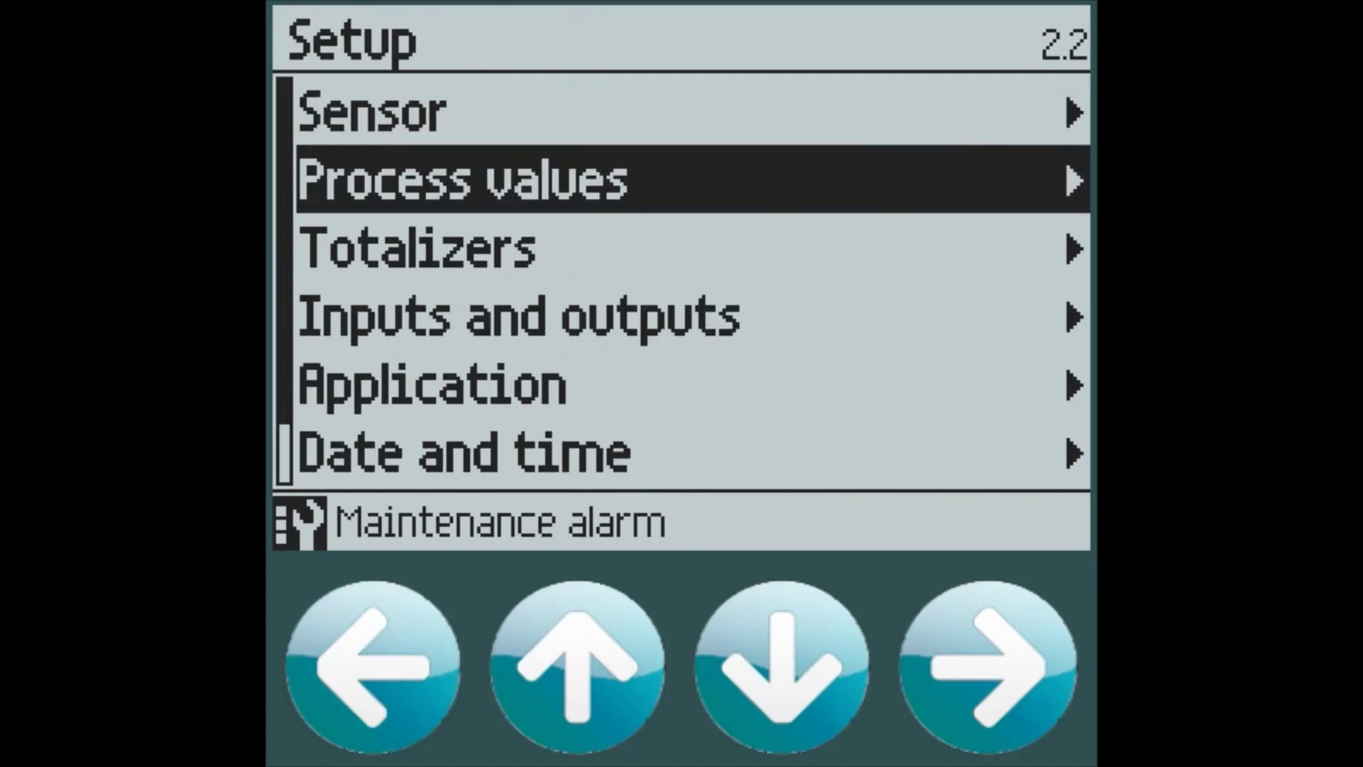
{"action": "key", "text": "Down"}
{"action": "key", "text": "Down"}
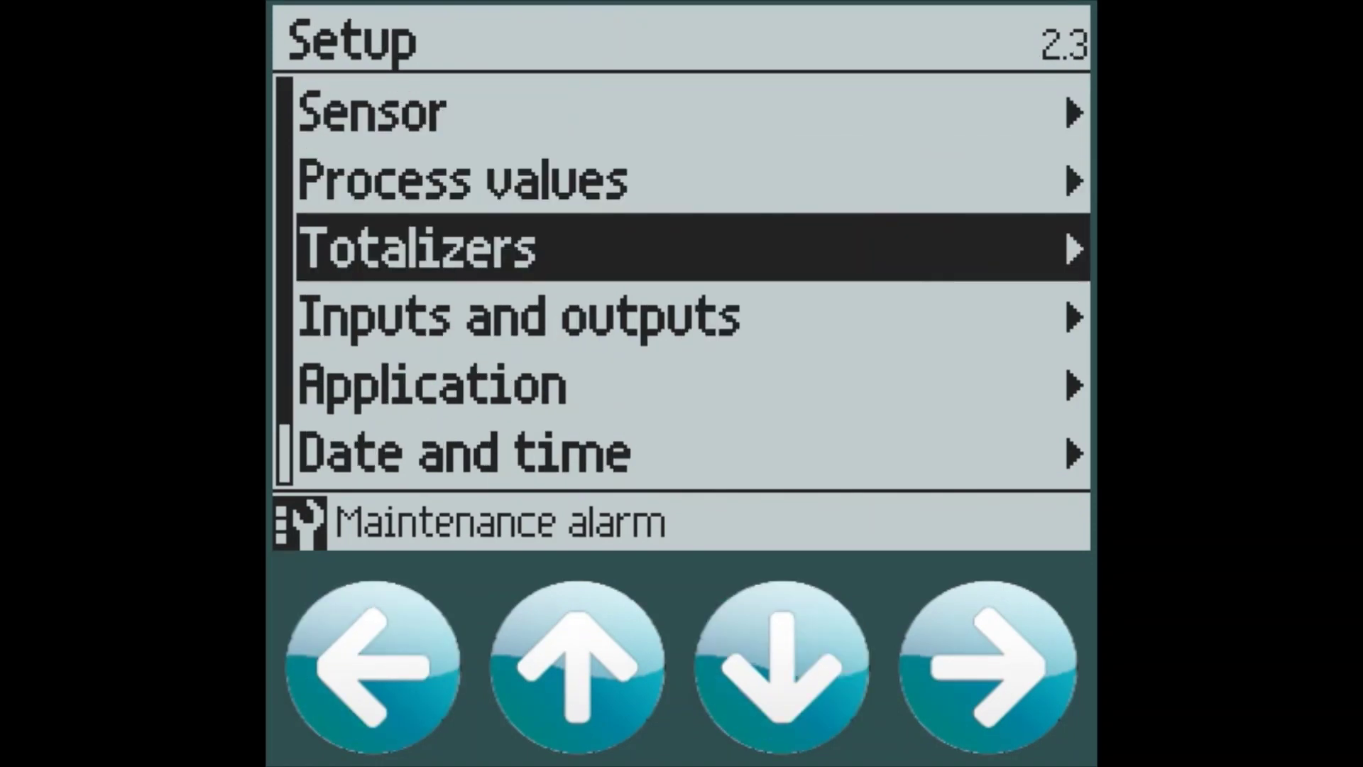
{"action": "key", "text": "Right"}
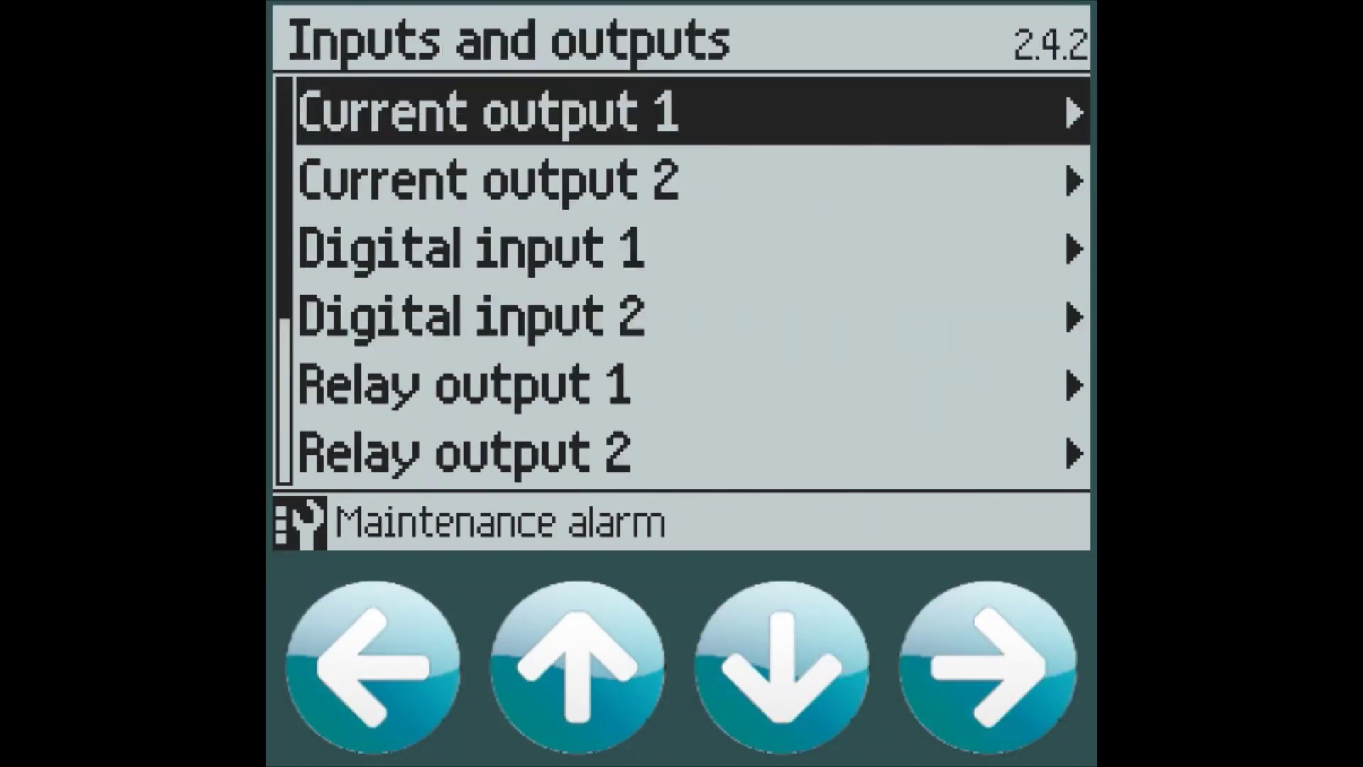
{"action": "key", "text": "Down"}
{"action": "key", "text": "Down"}
{"action": "key", "text": "Down"}
{"action": "key", "text": "Down"}
{"action": "key", "text": "Down"}
{"action": "key", "text": "Down"}
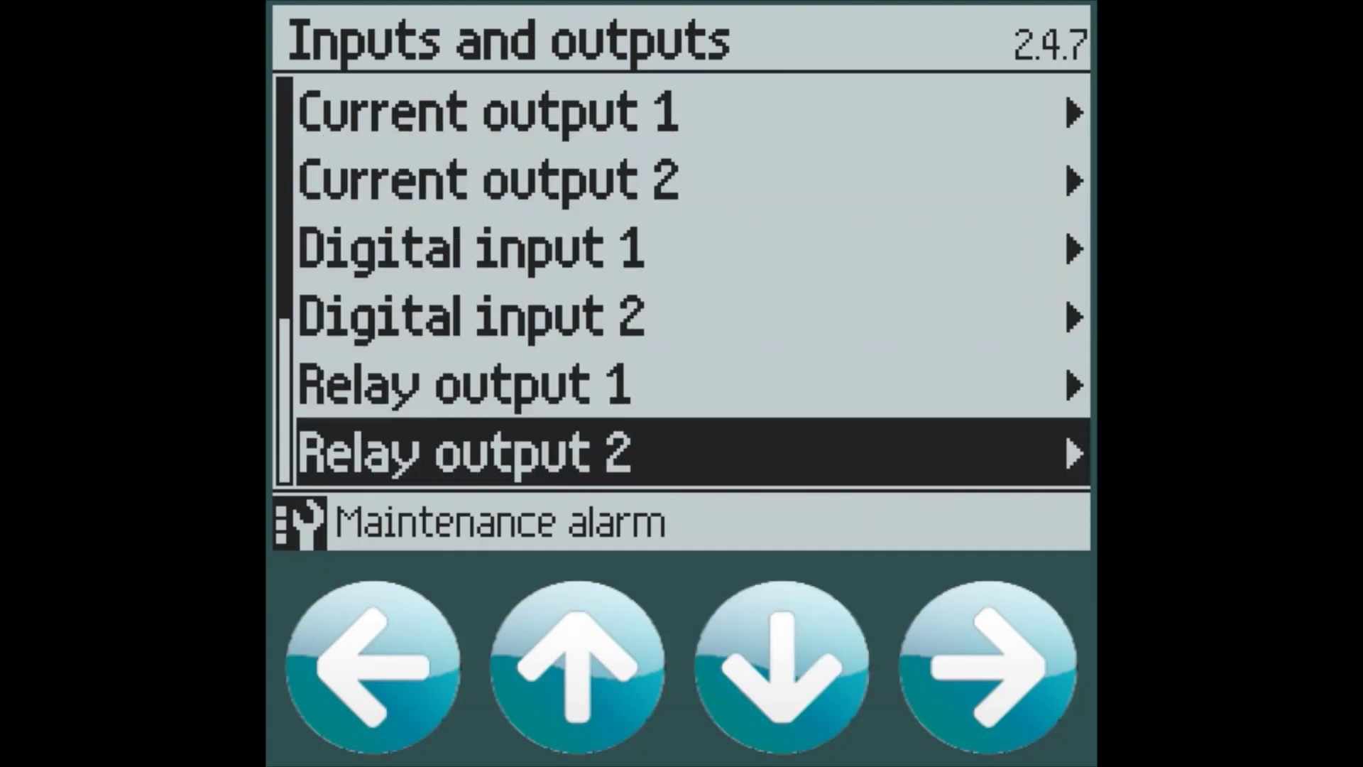
{"action": "key", "text": "Down"}
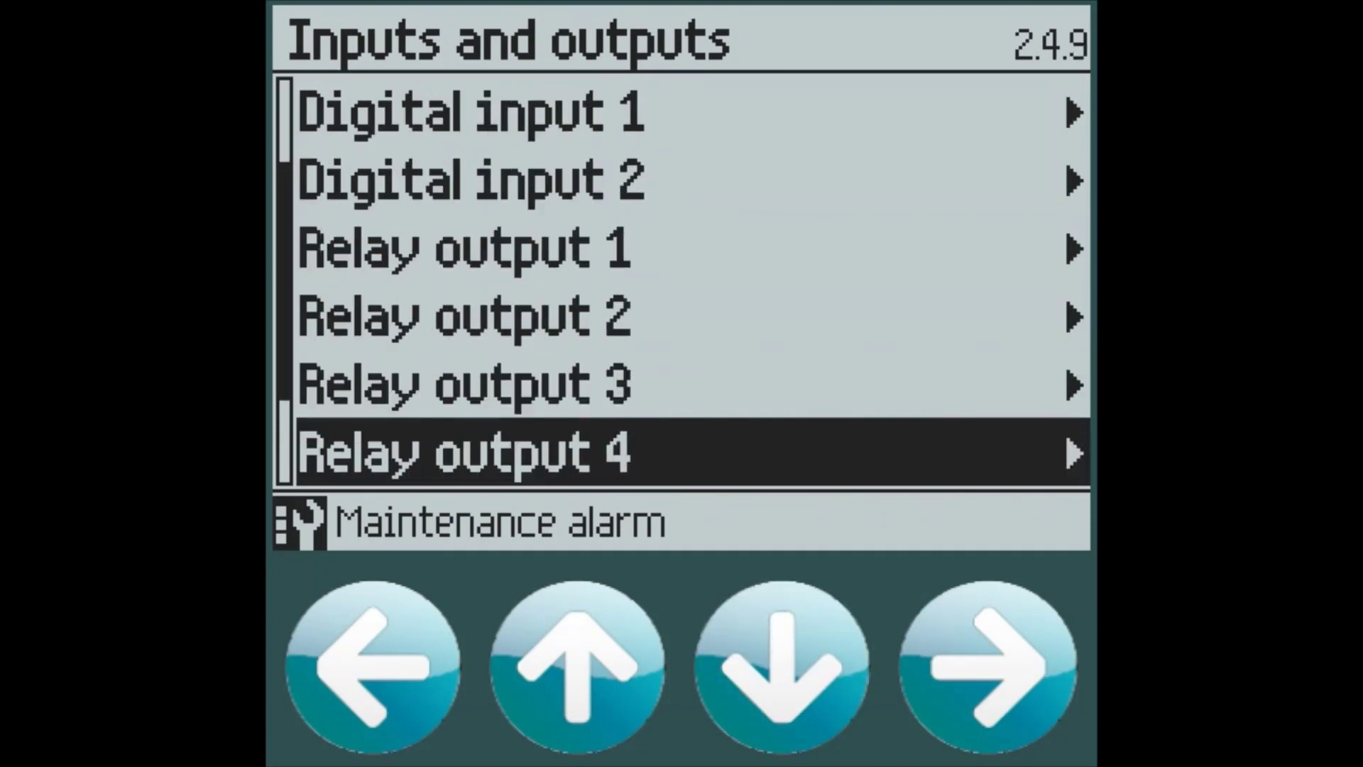
{"action": "key", "text": "Right"}
{"action": "key", "text": "Right"}
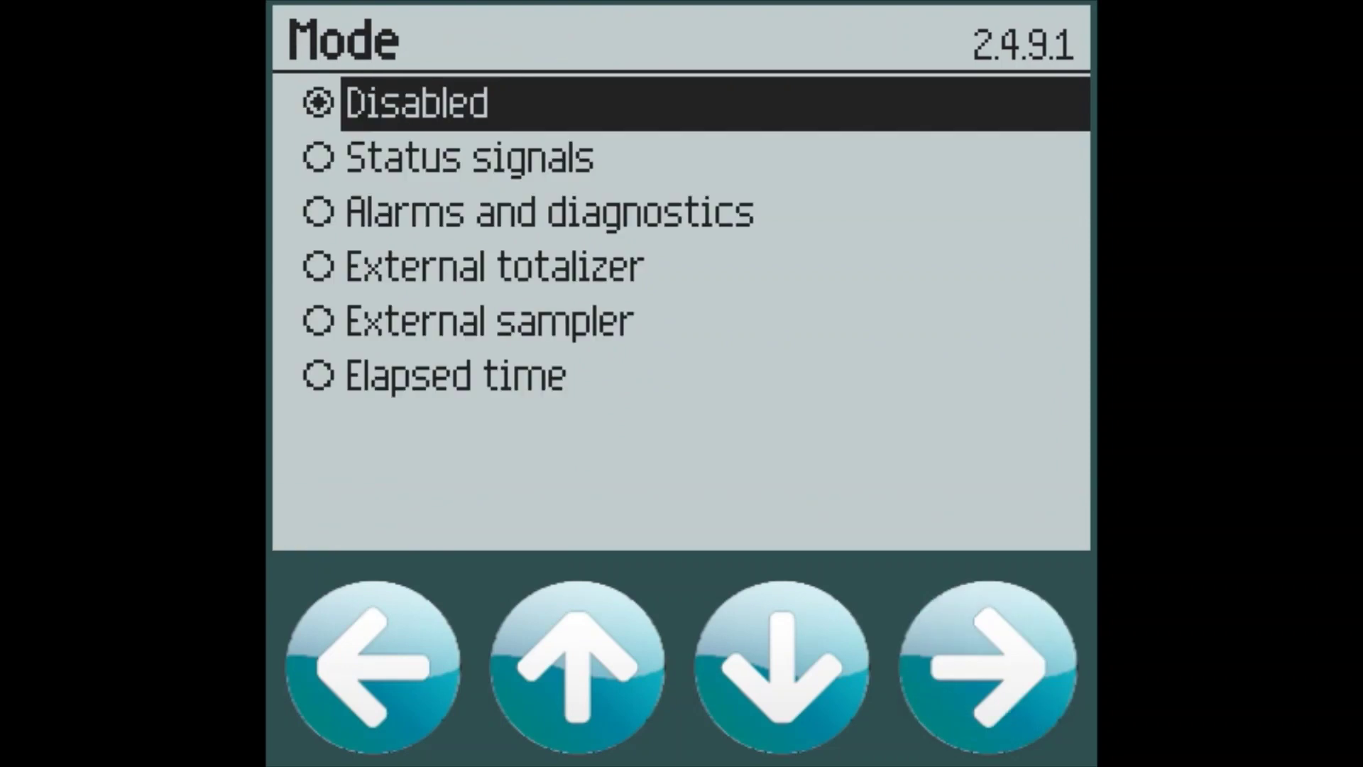
{"action": "key", "text": "Down"}
{"action": "key", "text": "Down"}
{"action": "key", "text": "Right"}
{"action": "key", "text": "Right"}
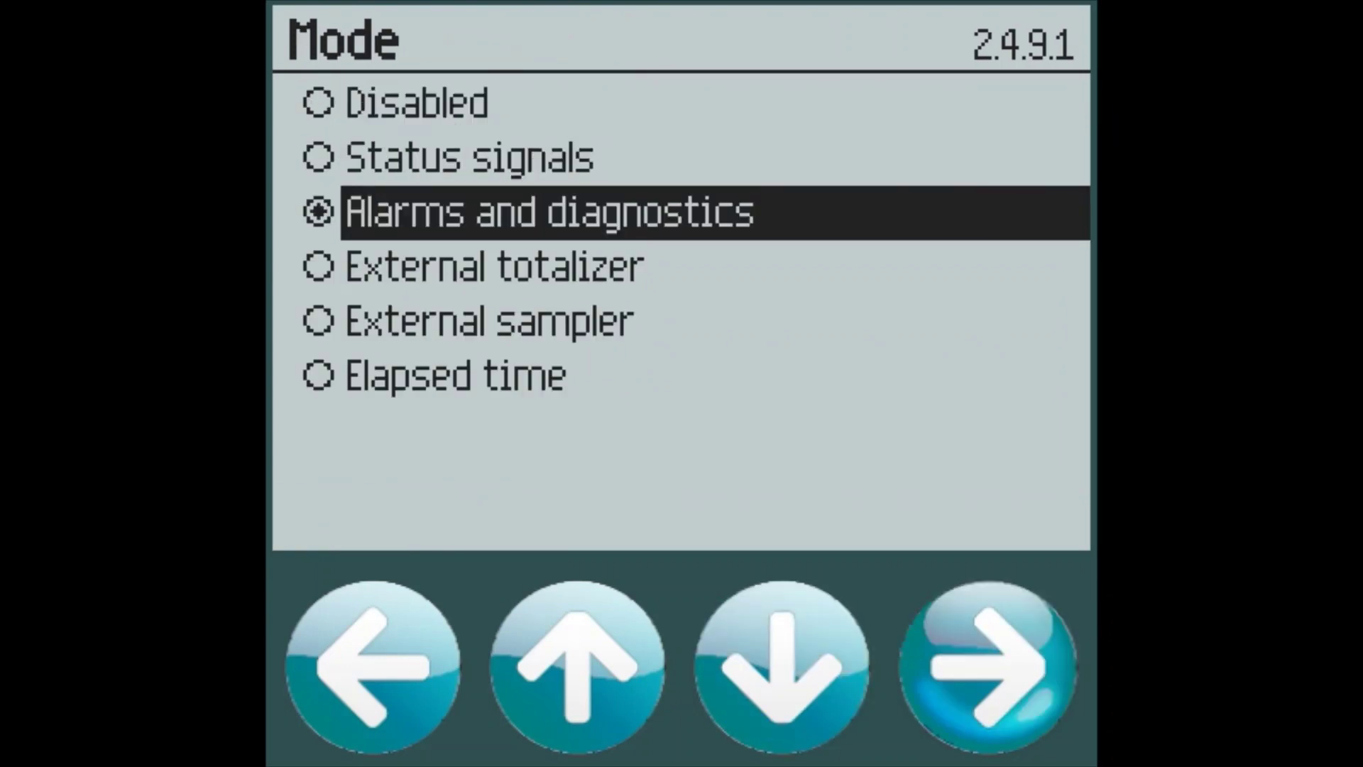
{"action": "key", "text": "Down"}
{"action": "key", "text": "Down"}
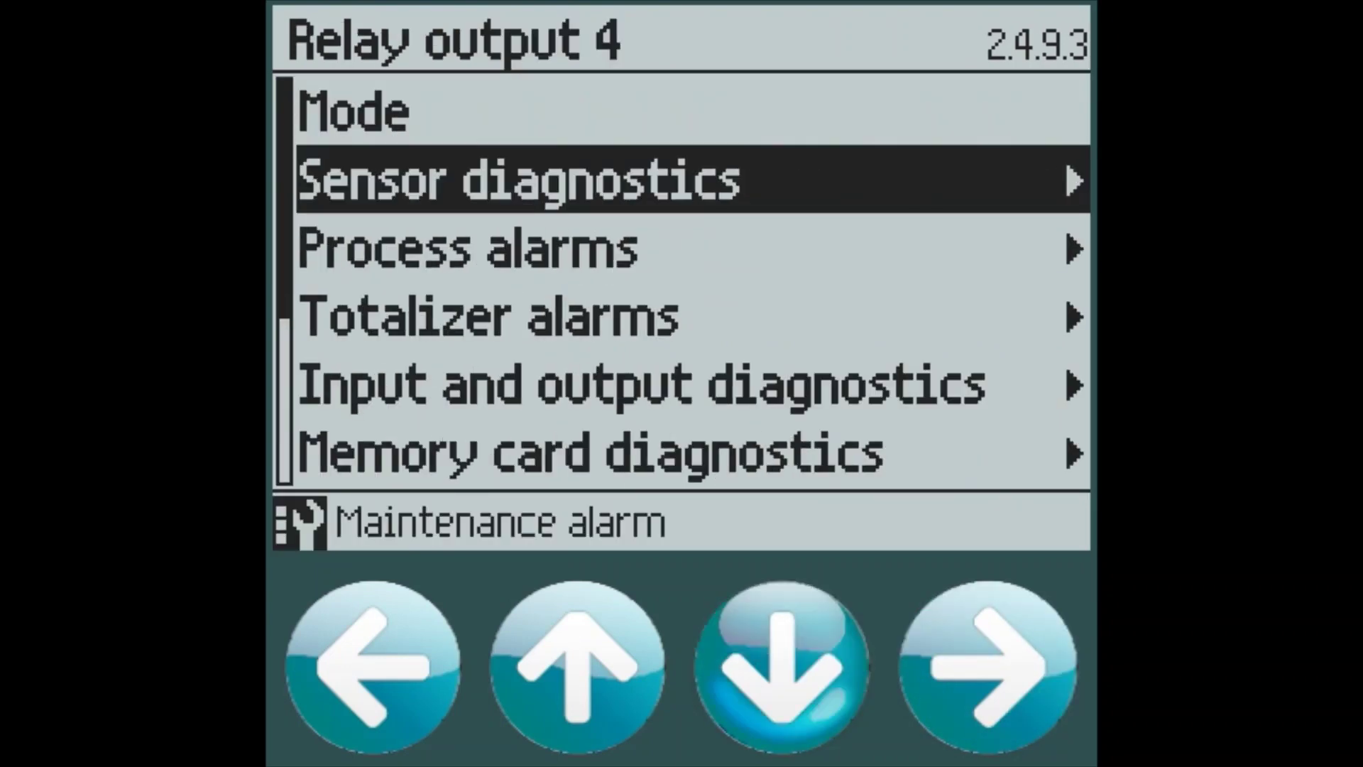
Assign alarm 320, Level (point 1) above alarm limit, to relay 4 and save
{"action": "key", "text": "Right"}
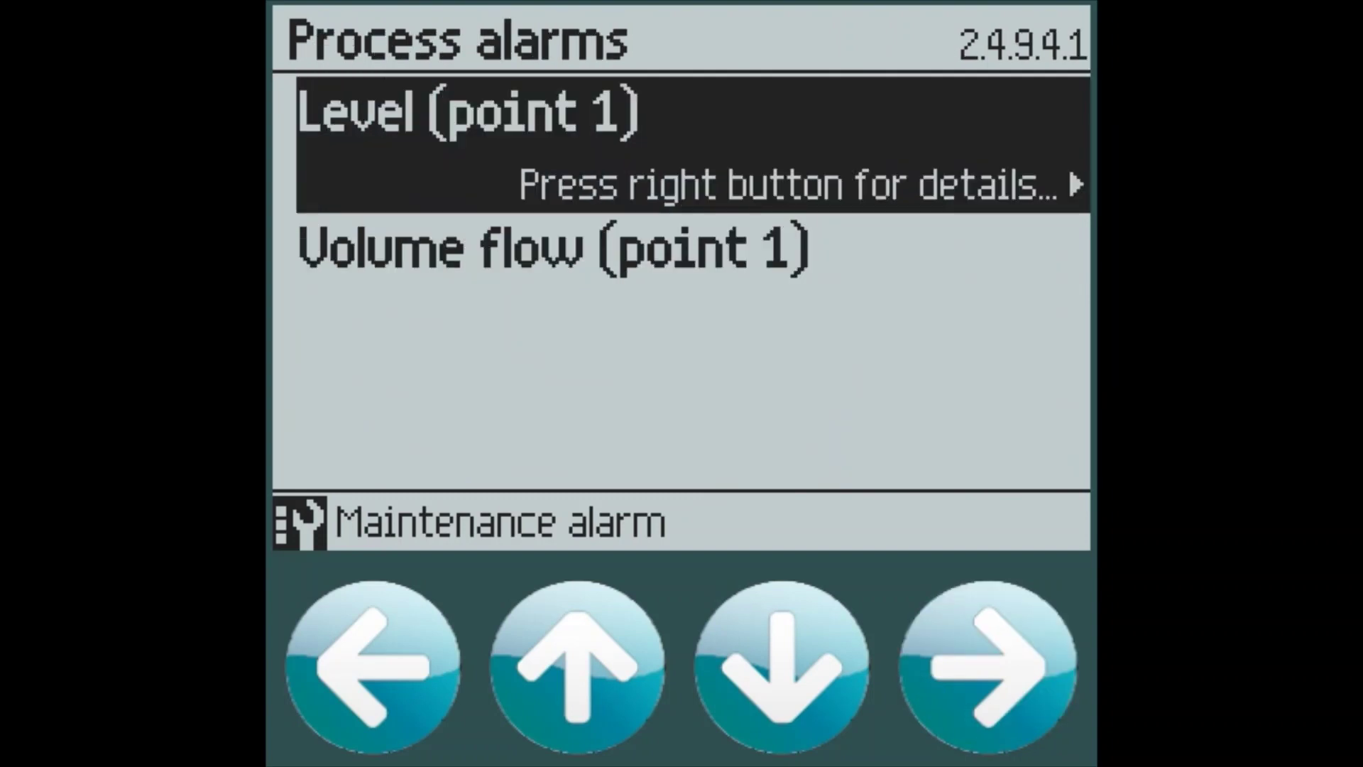
{"action": "key", "text": "Right"}
{"action": "key", "text": "Right"}
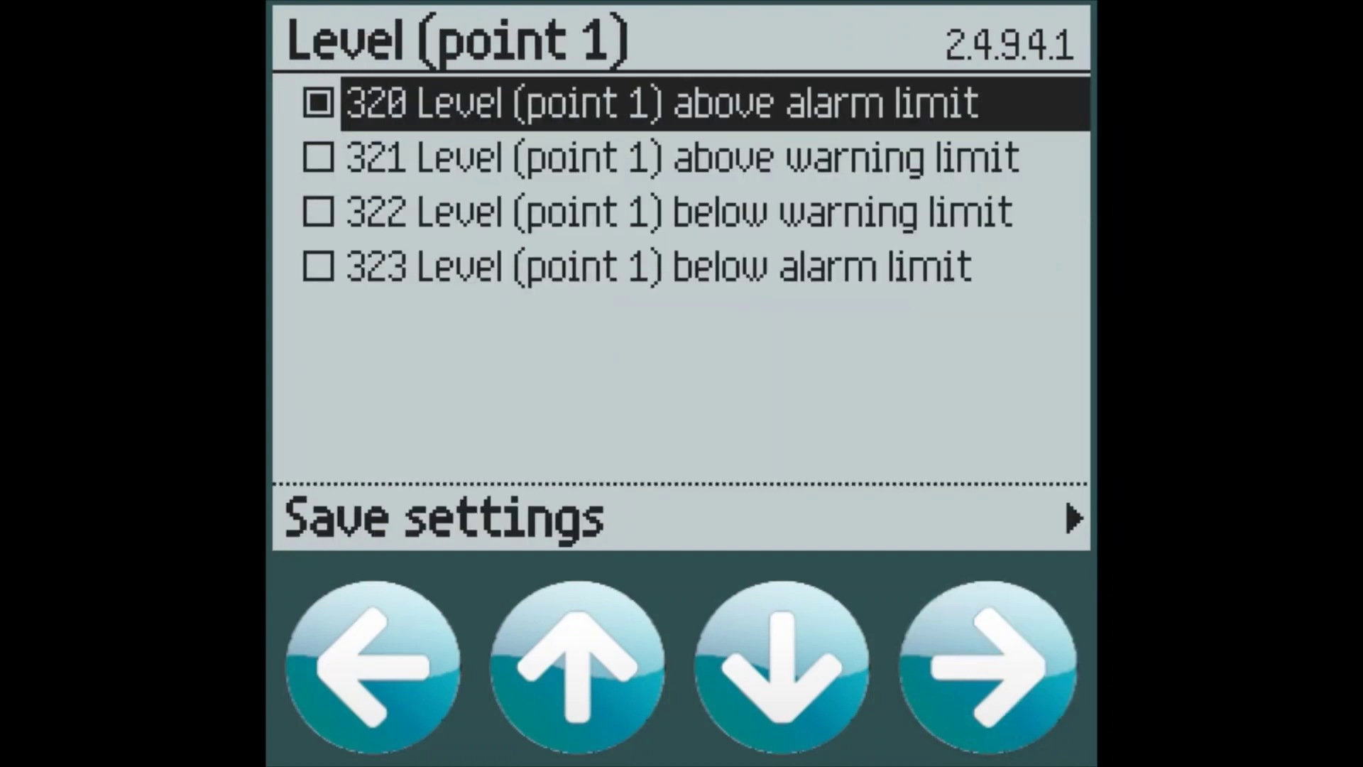
{"action": "key", "text": "Down"}
{"action": "key", "text": "Down"}
{"action": "key", "text": "Down"}
{"action": "key", "text": "Down"}
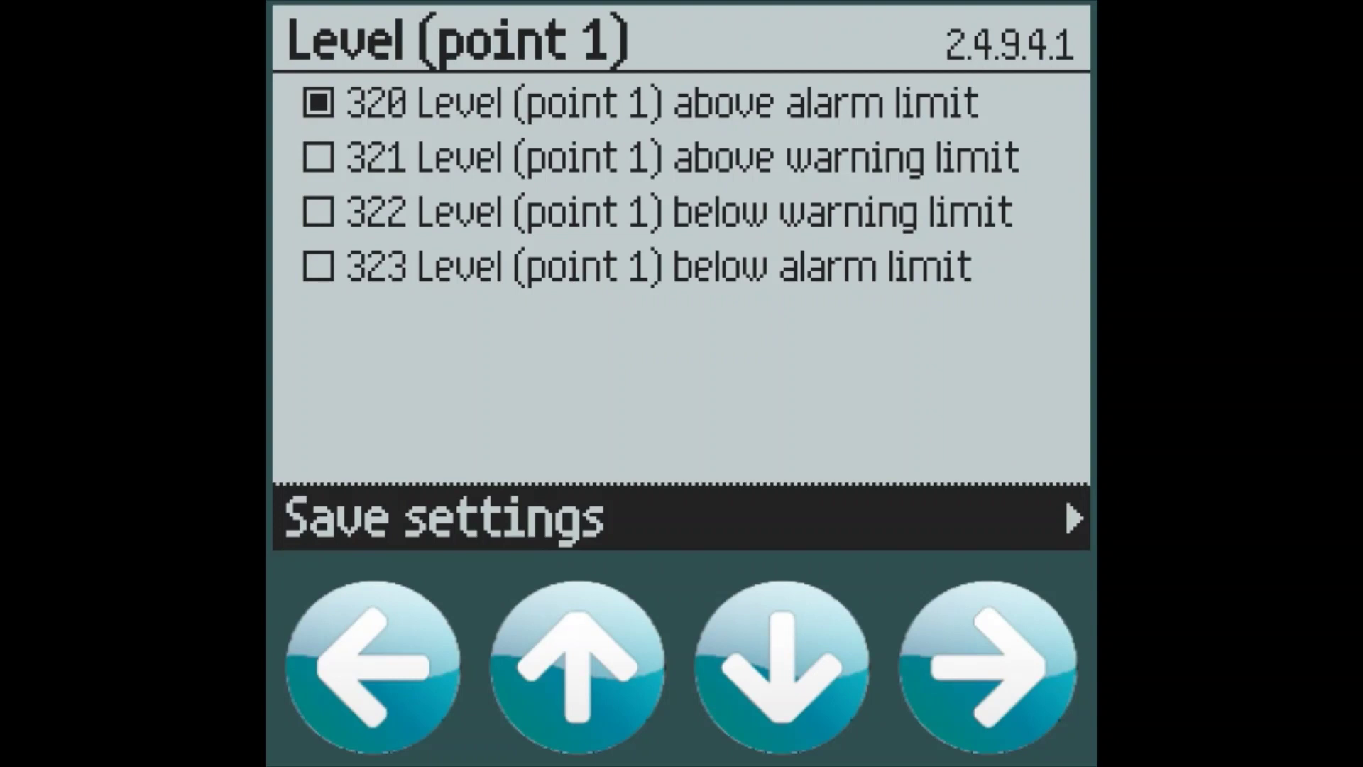
{"action": "key", "text": "Right"}
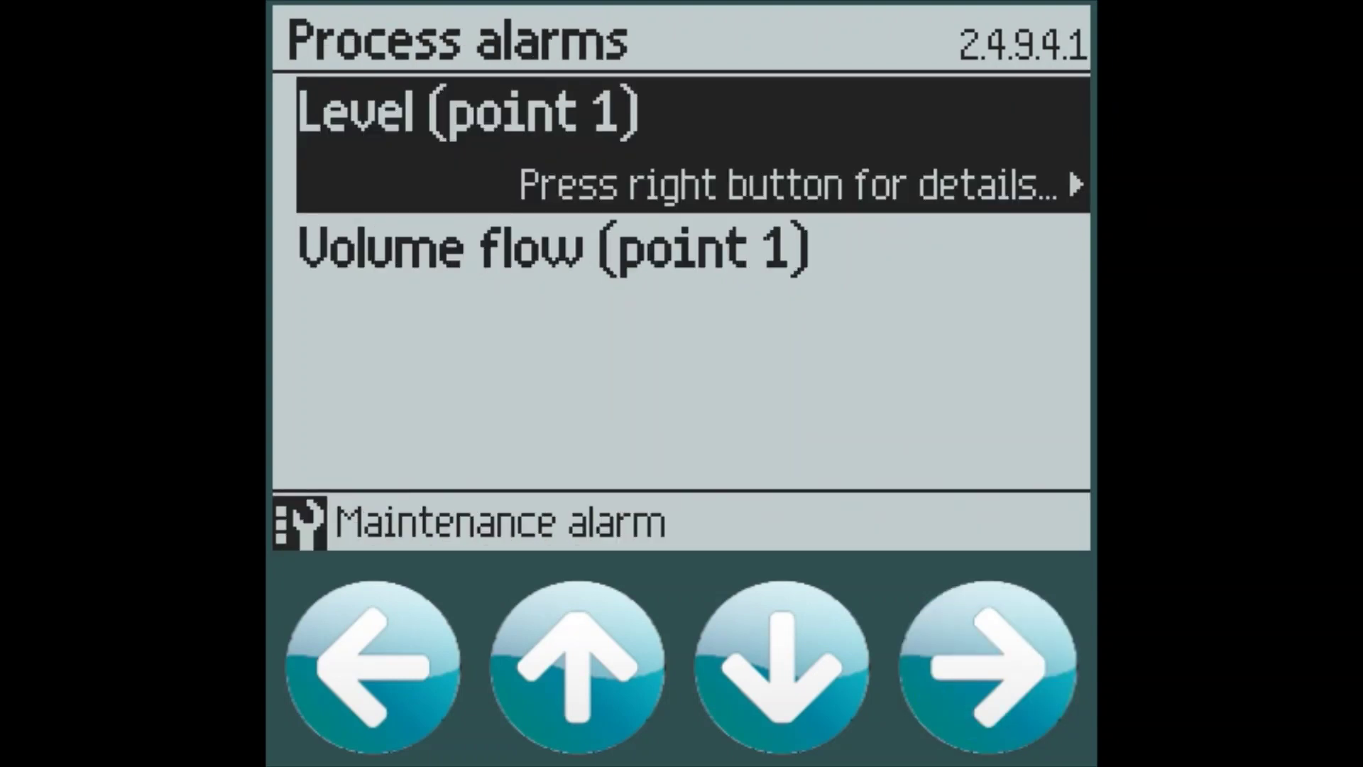
{"action": "key", "text": "Left"}
{"action": "key", "text": "Left"}
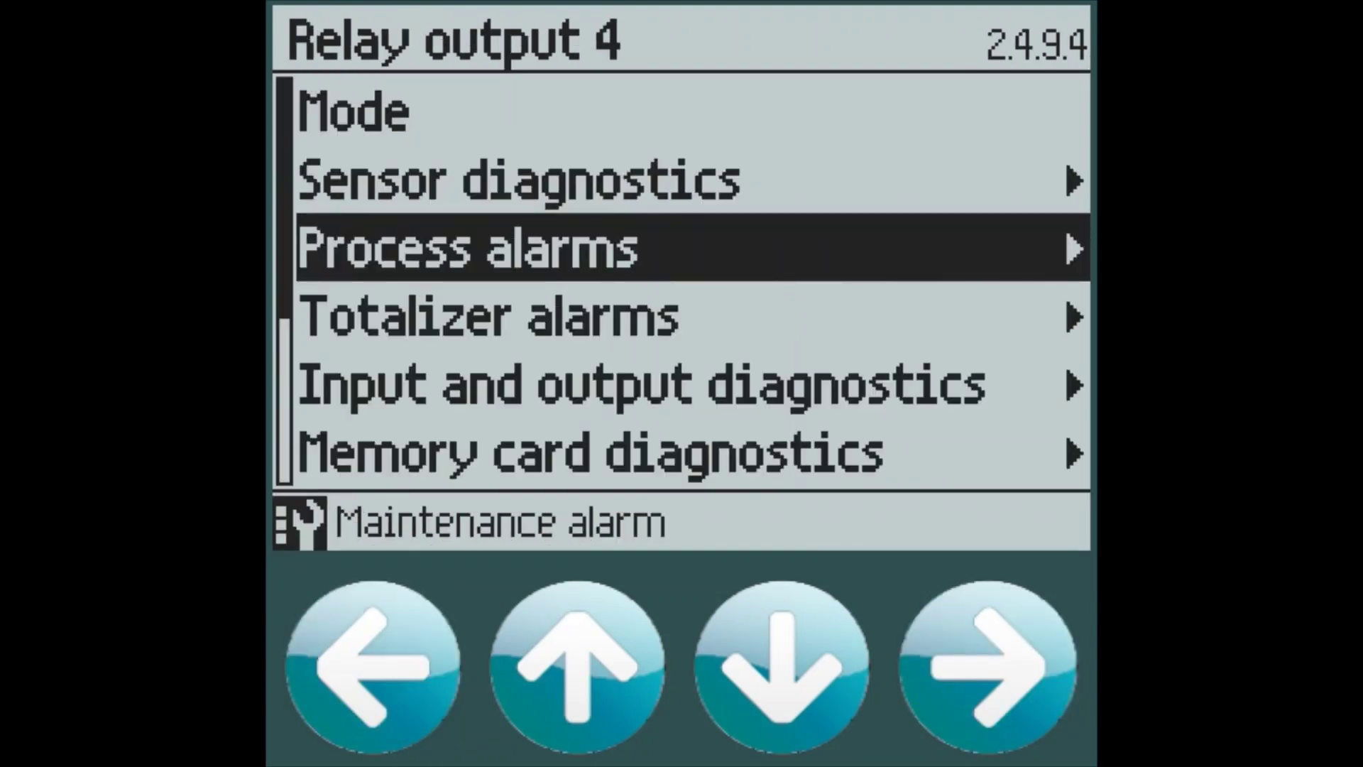
Set relay output 5 mode to Alarms and diagnostics
{"action": "key", "text": "Down"}
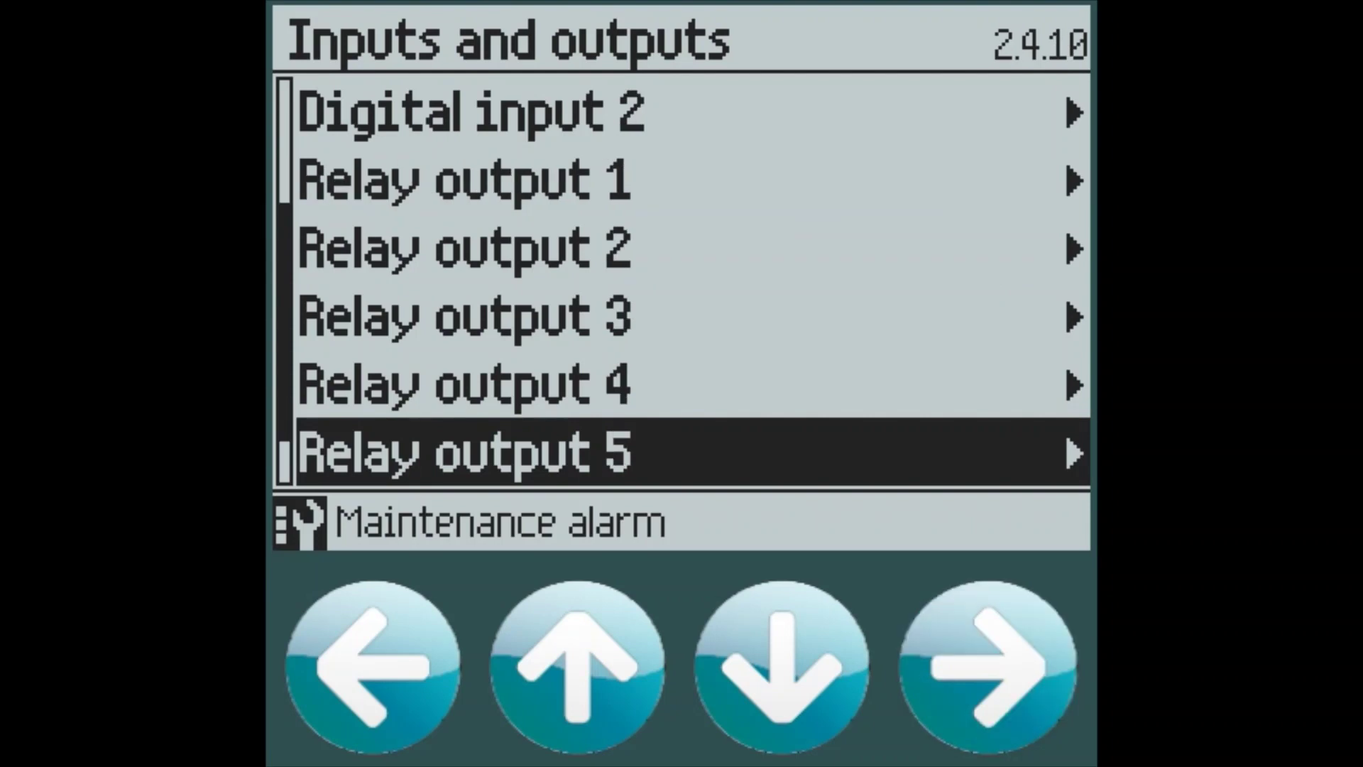
{"action": "key", "text": "Right"}
{"action": "key", "text": "Right"}
{"action": "key", "text": "Down"}
{"action": "key", "text": "Down"}
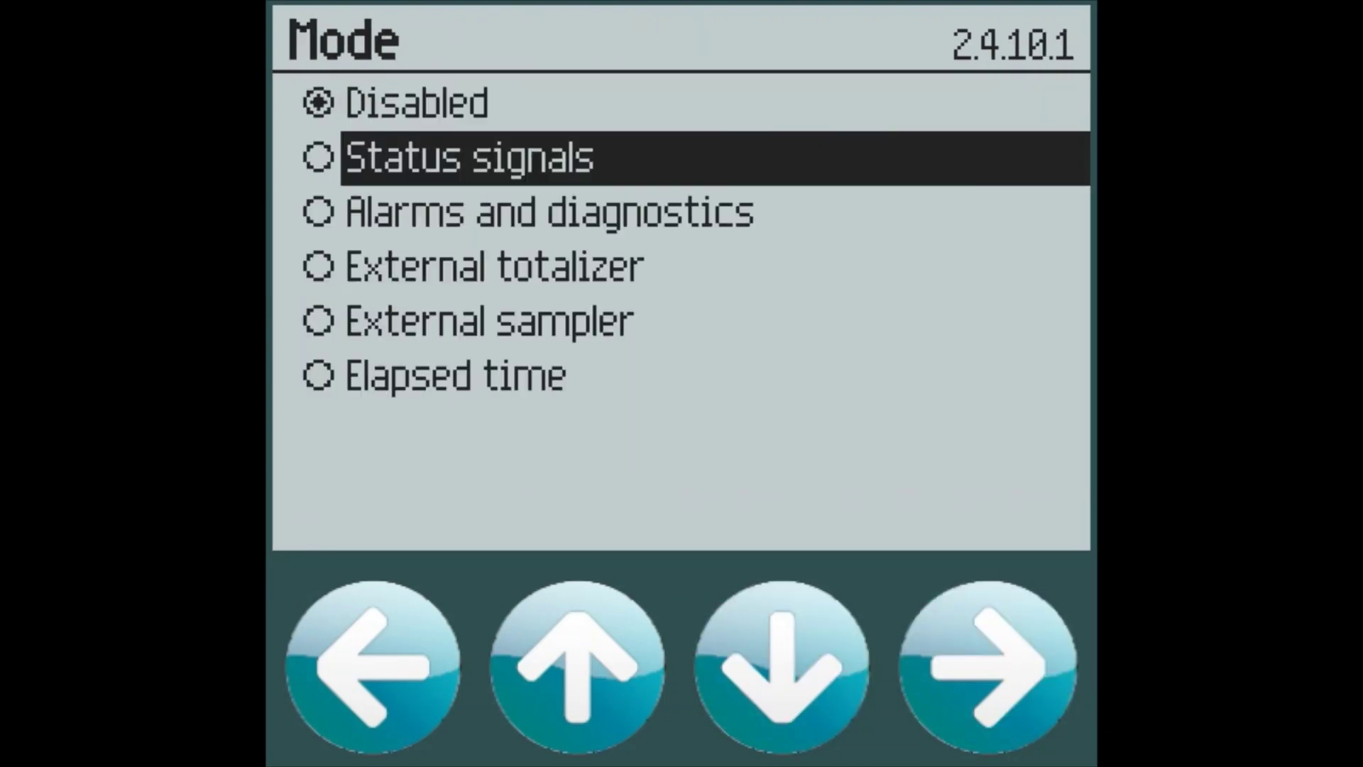
{"action": "key", "text": "Right"}
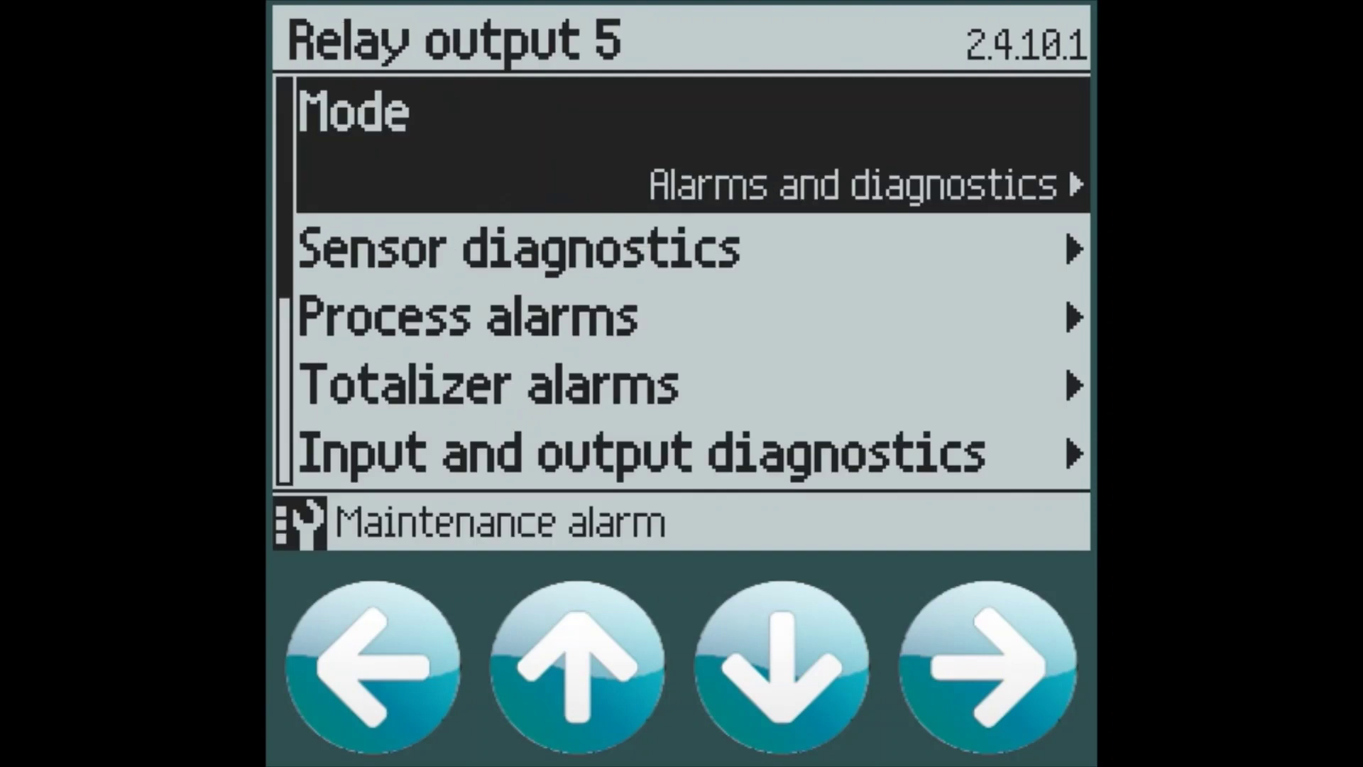
{"action": "key", "text": "Down"}
{"action": "key", "text": "Down"}
Tick alarm 323, Level (point 1) below alarm limit, save, and return to View 2
{"action": "key", "text": "Right"}
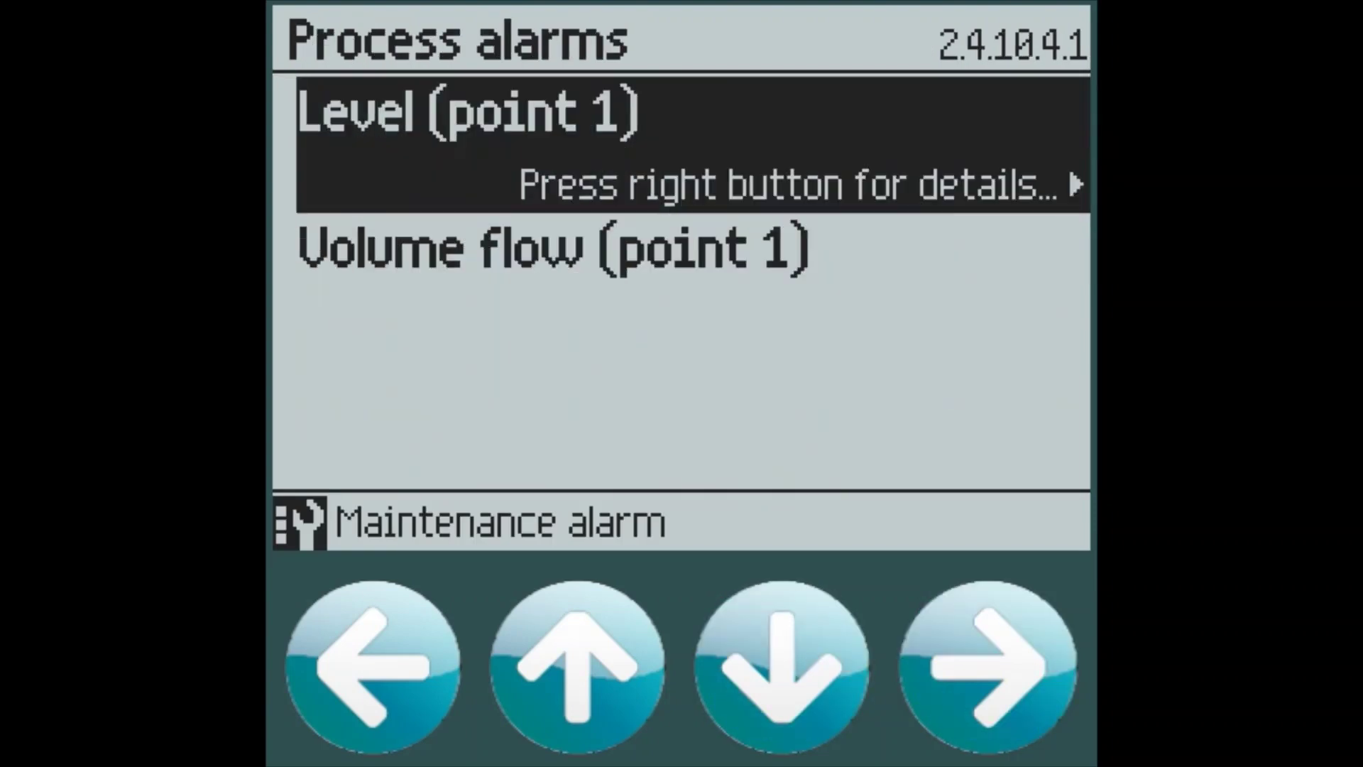
{"action": "key", "text": "Right"}
{"action": "key", "text": "Down"}
{"action": "key", "text": "Down"}
{"action": "key", "text": "Down"}
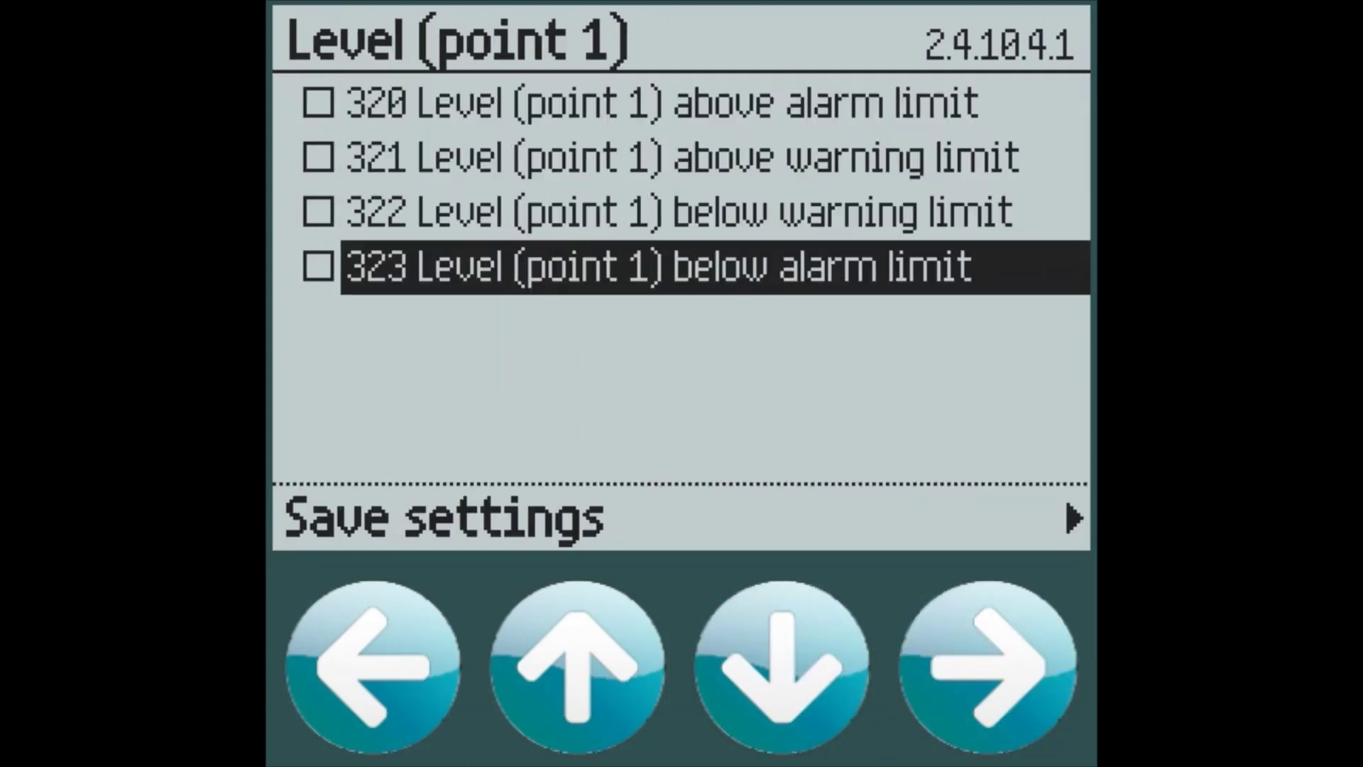
{"action": "key", "text": "Right"}
{"action": "key", "text": "Down"}
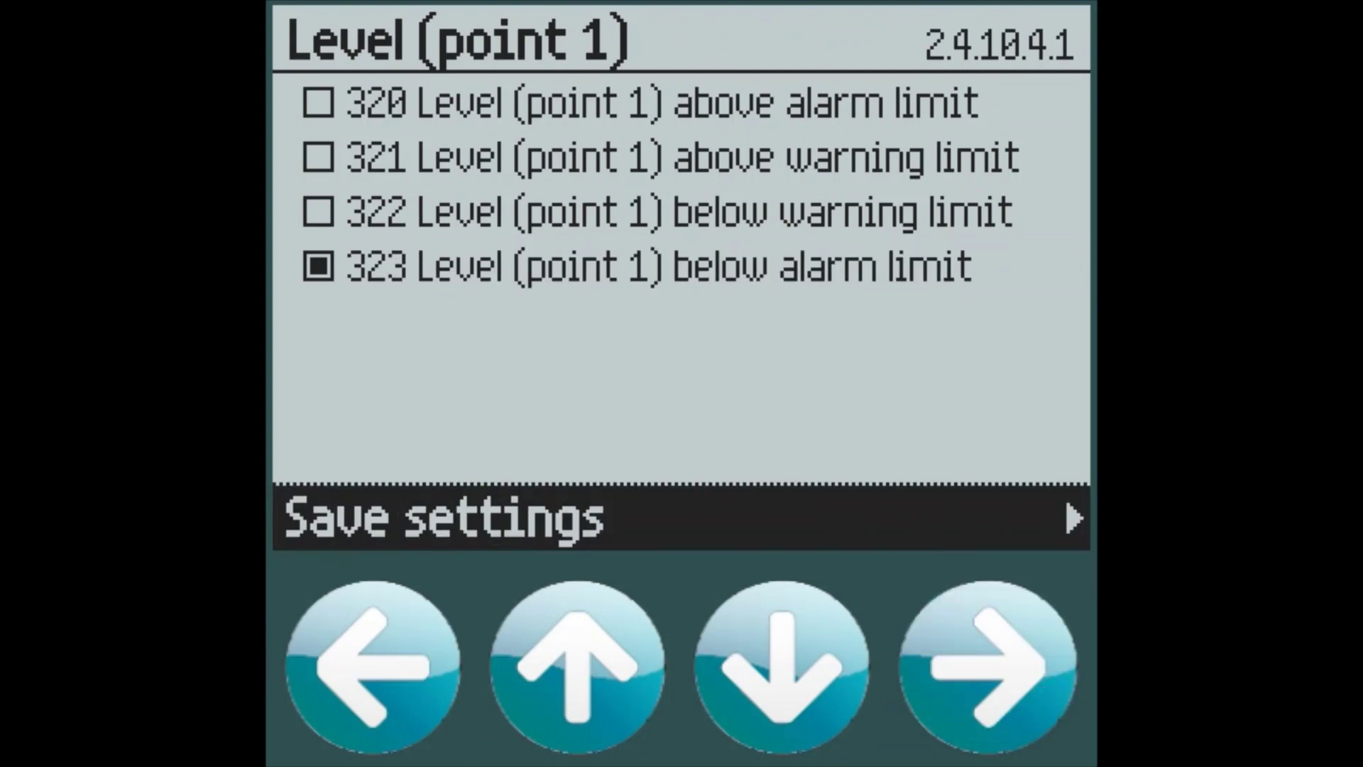
{"action": "key", "text": "Right"}
{"action": "key", "text": "Left"}
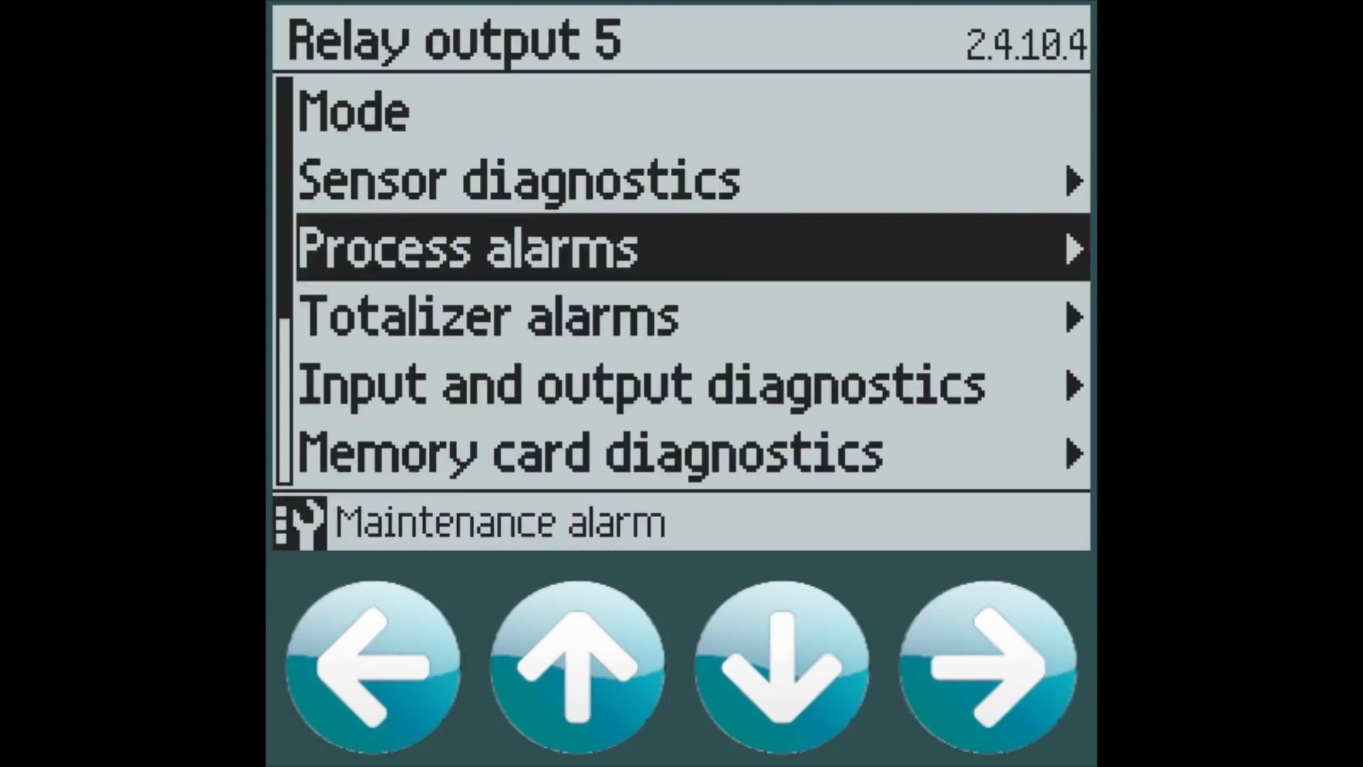
{"action": "key", "text": "Left"}
{"action": "key", "text": "Left"}
{"action": "key", "text": "Left"}
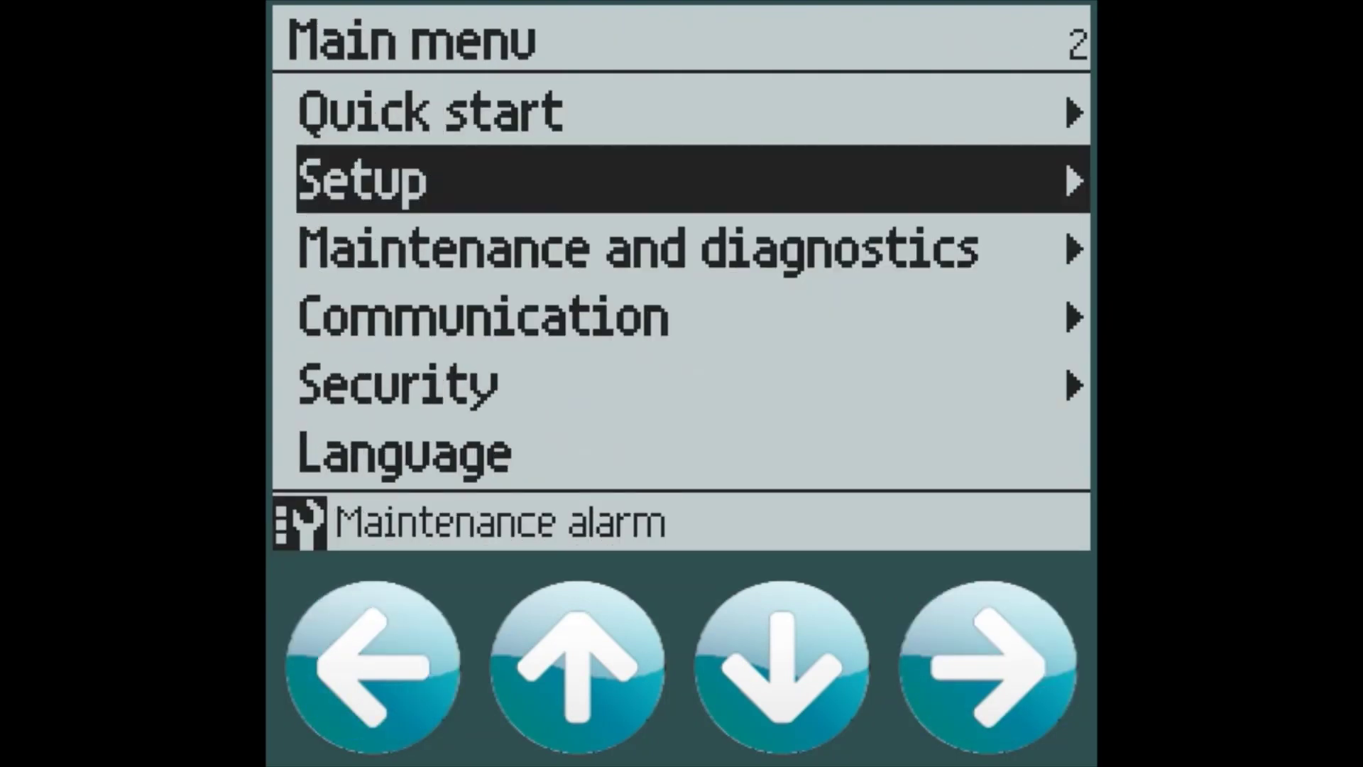
{"action": "key", "text": "Left"}
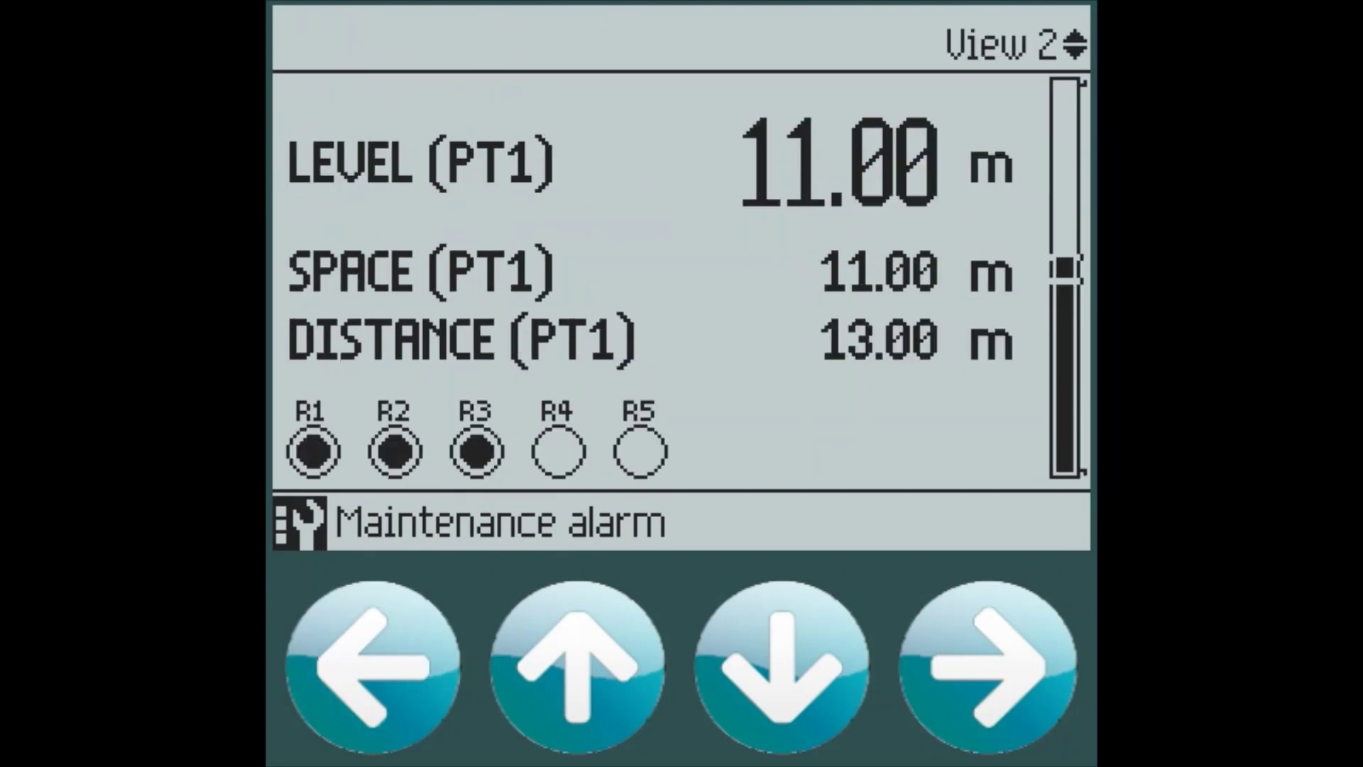
Open relay output 6 under Main menu > Setup > Inputs and outputs
{"action": "key", "text": "Right"}
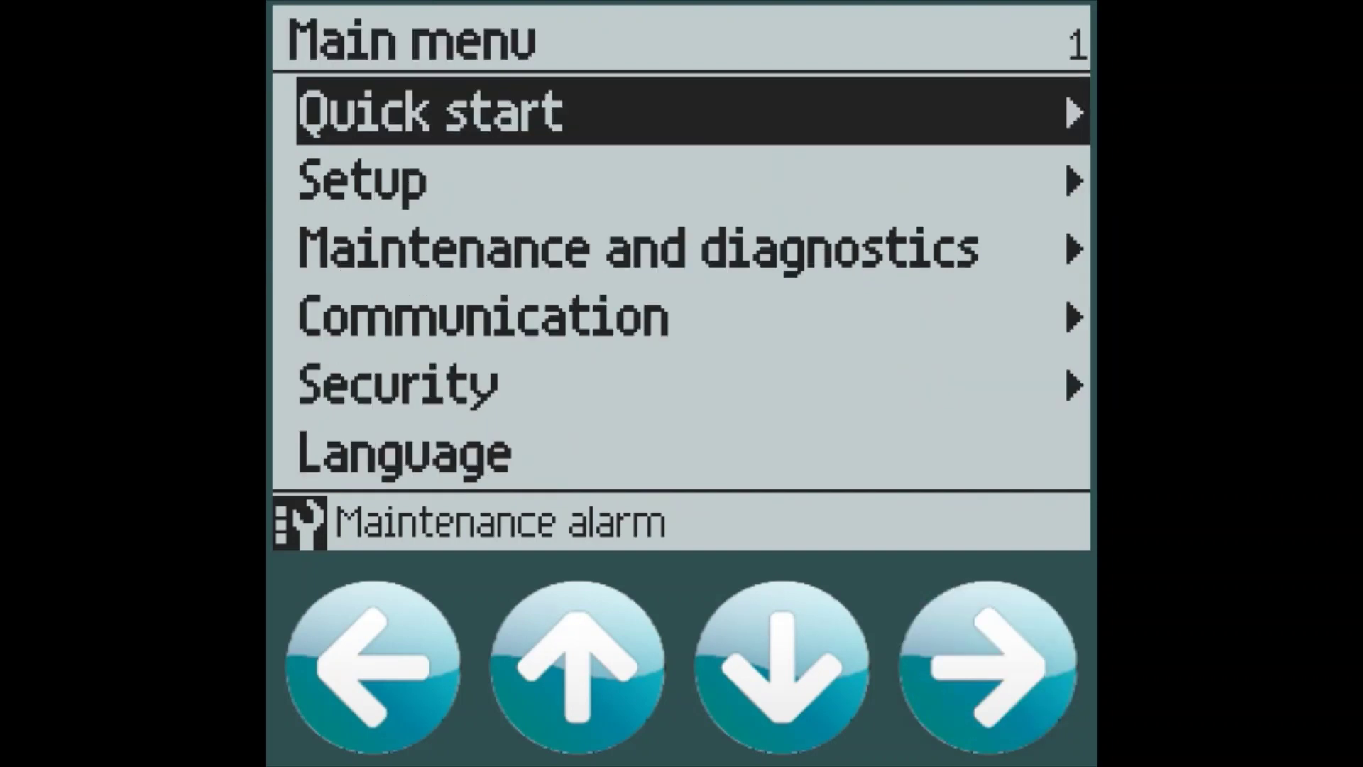
{"action": "key", "text": "Down"}
{"action": "key", "text": "Right"}
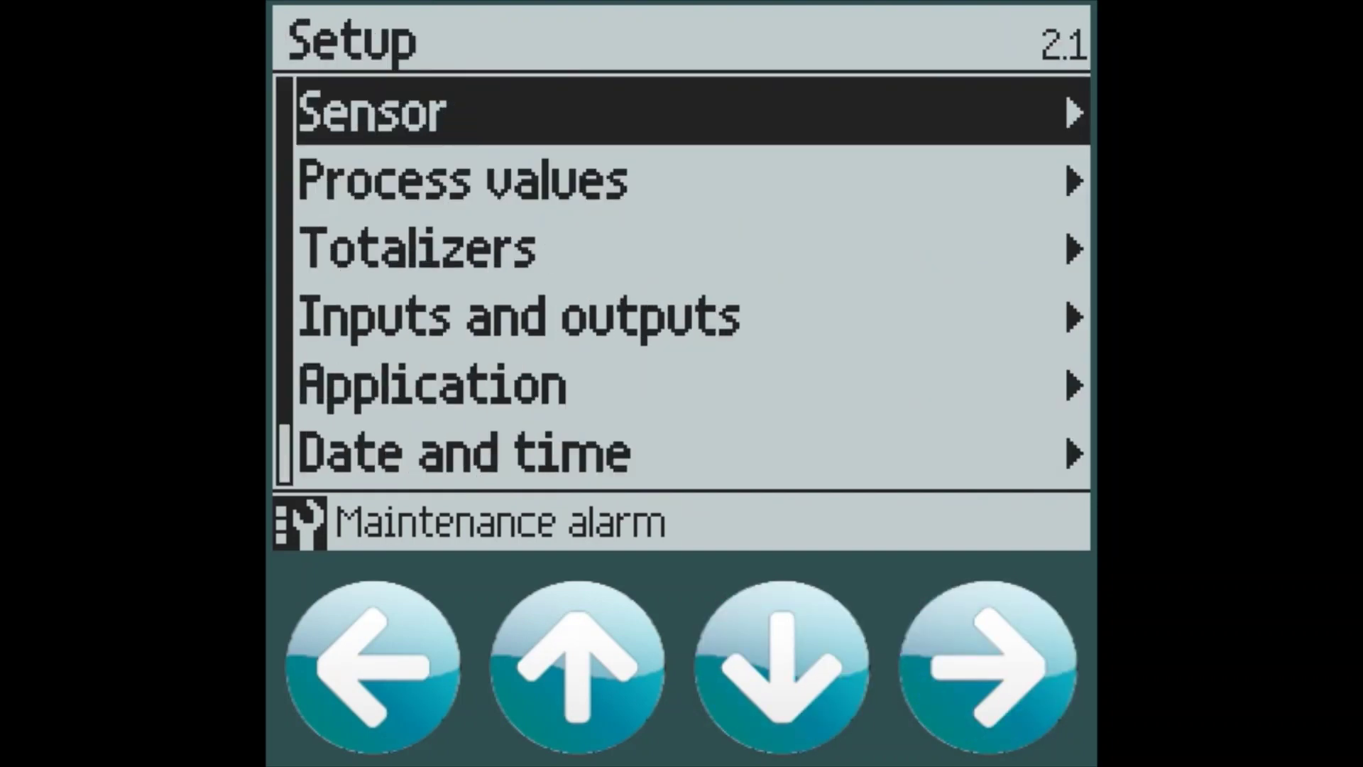
{"action": "key", "text": "Down"}
{"action": "key", "text": "Down"}
{"action": "key", "text": "Down"}
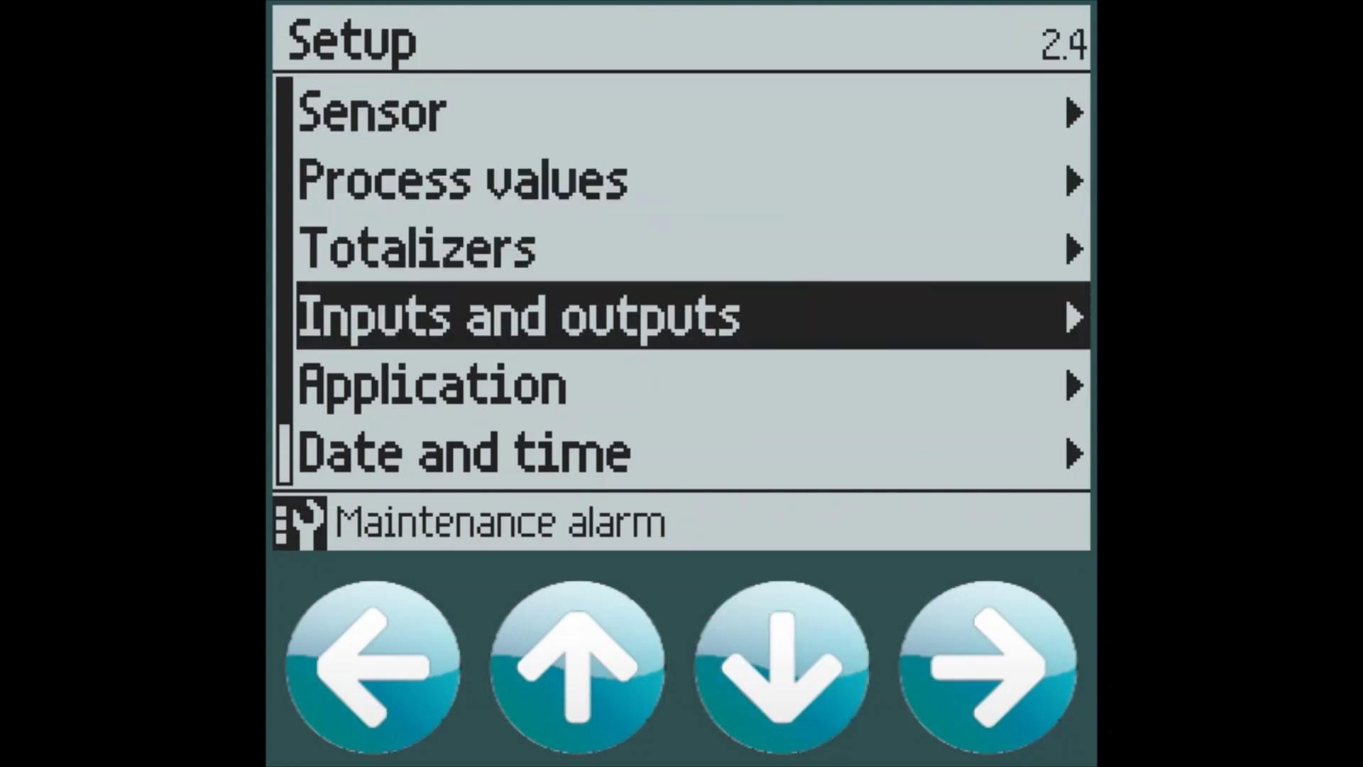
{"action": "key", "text": "Right"}
{"action": "key", "text": "Up"}
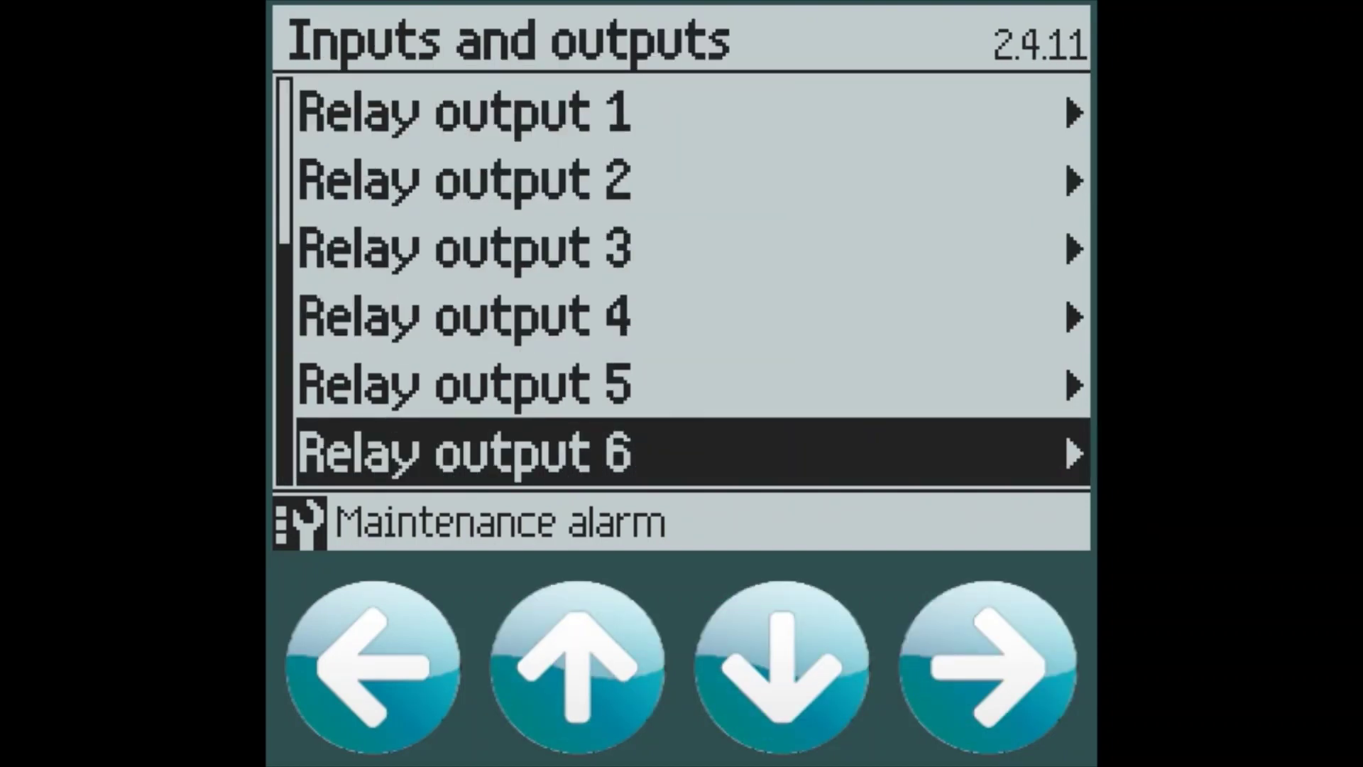
{"action": "key", "text": "Right"}
Set relay output 6 mode to Alarms and diagnostics and move to Sensor diagnostics
{"action": "key", "text": "Right"}
{"action": "key", "text": "Down"}
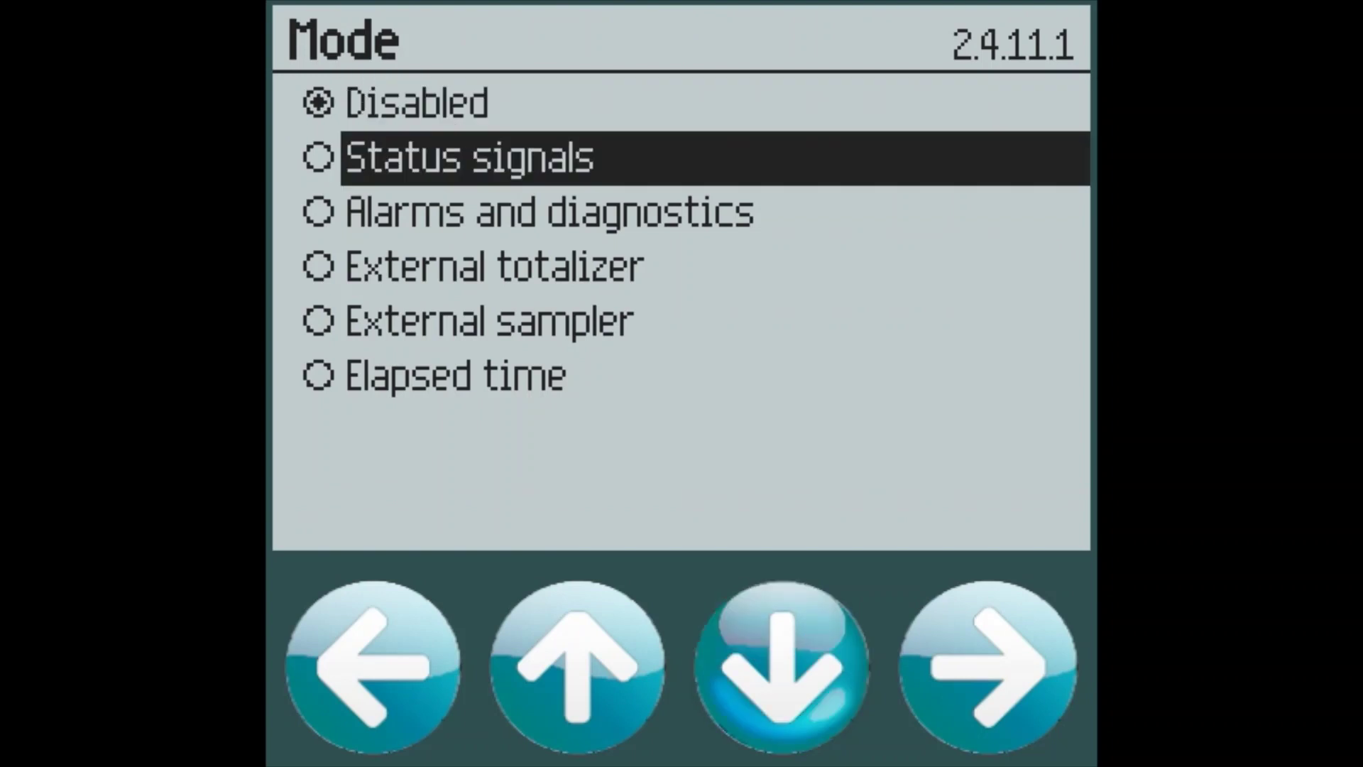
{"action": "key", "text": "Down"}
{"action": "key", "text": "Right"}
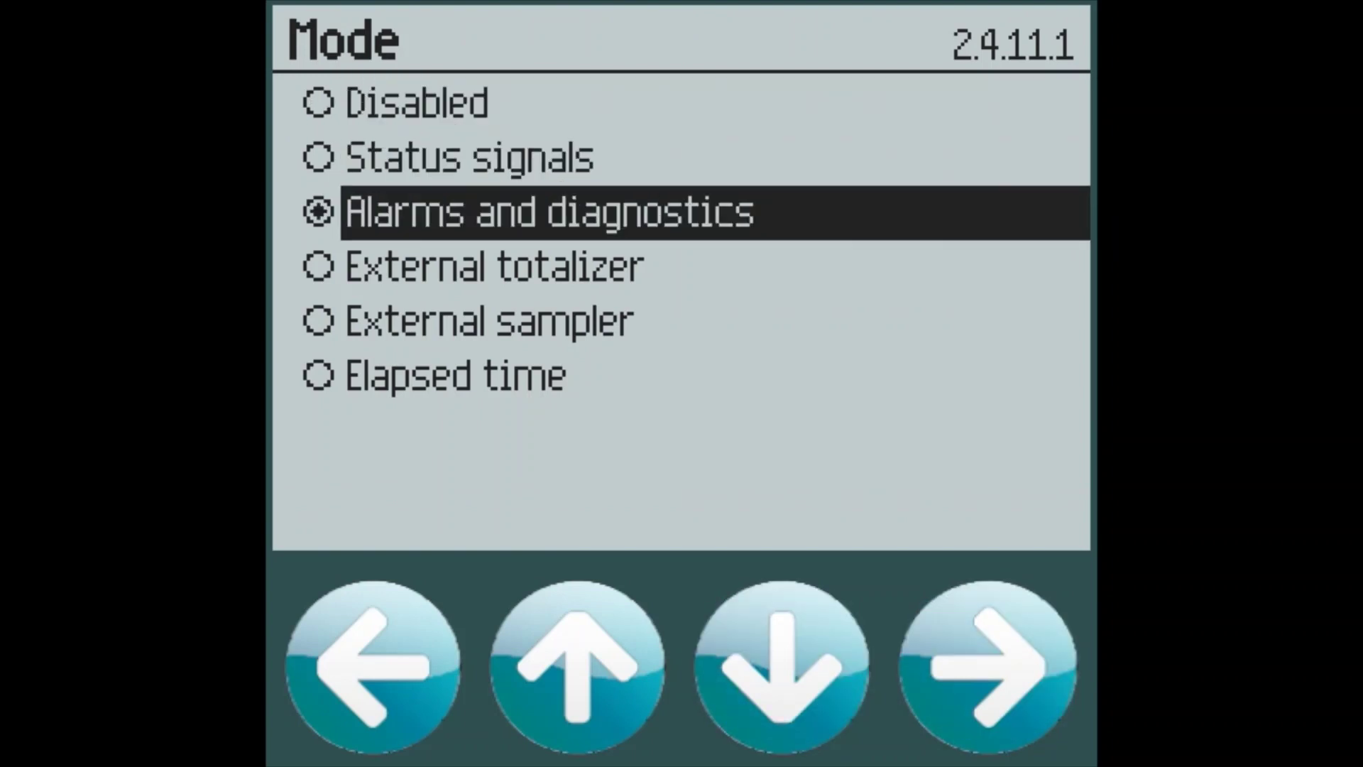
{"action": "key", "text": "Down"}
In relay output 6's sensor diagnostics, tick 0 Sensor not found, 2 Invalid device configuration and 3 Communication error
{"action": "key", "text": "Right"}
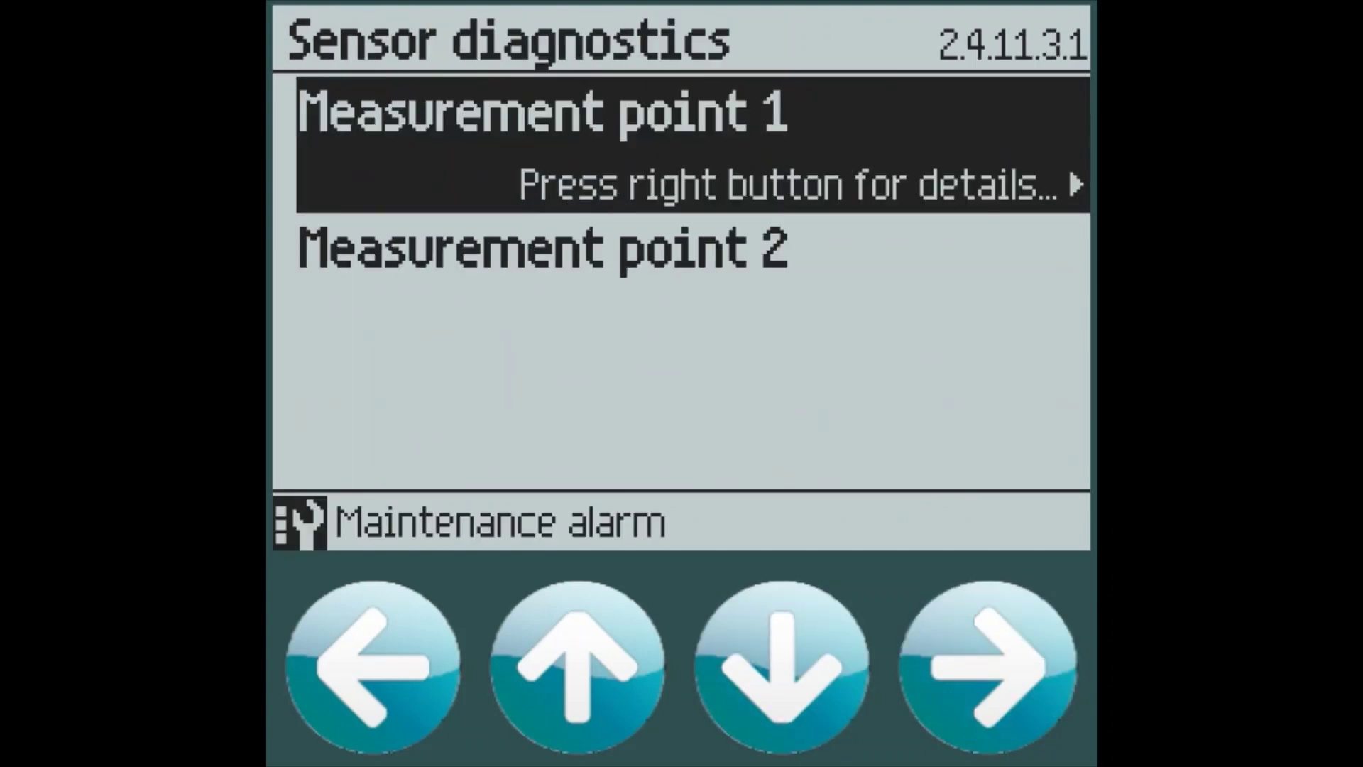
{"action": "key", "text": "Right"}
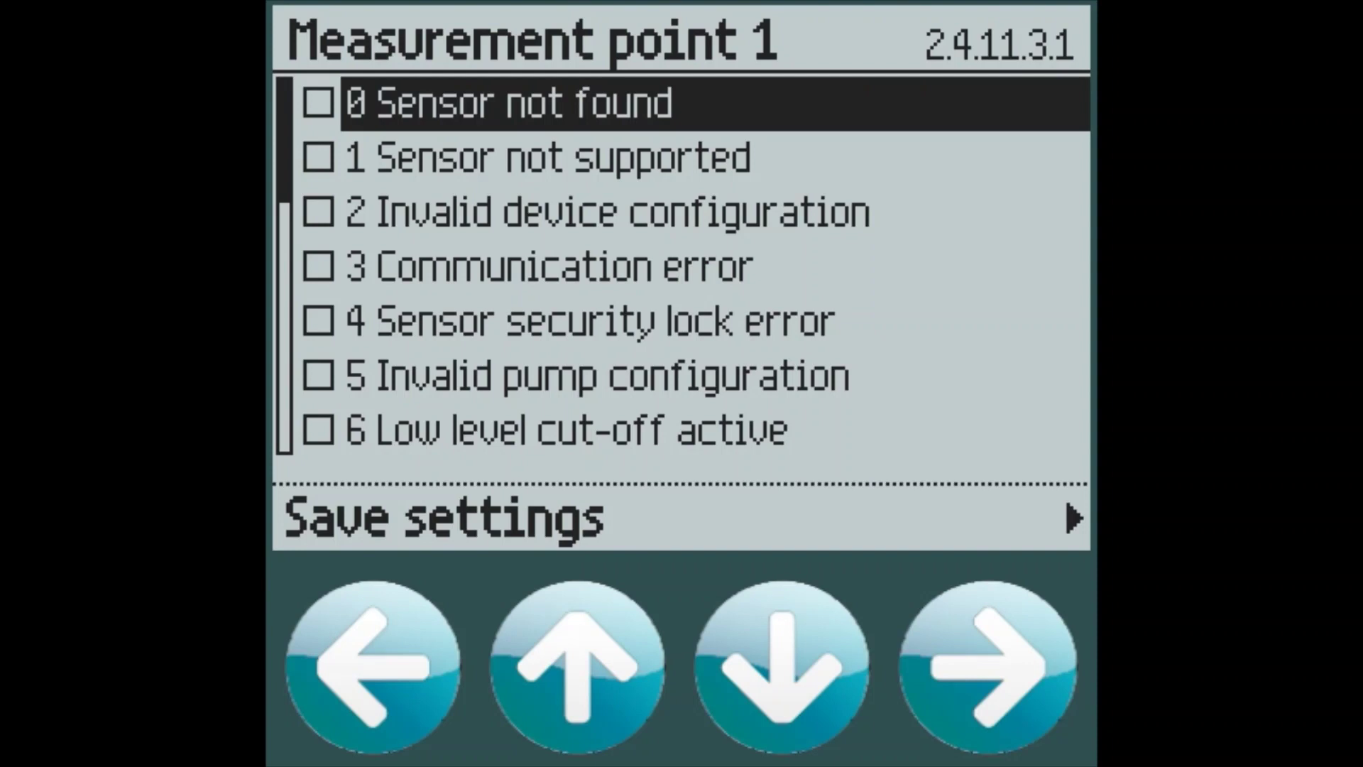
{"action": "key", "text": "Right"}
{"action": "key", "text": "Down"}
{"action": "key", "text": "Down"}
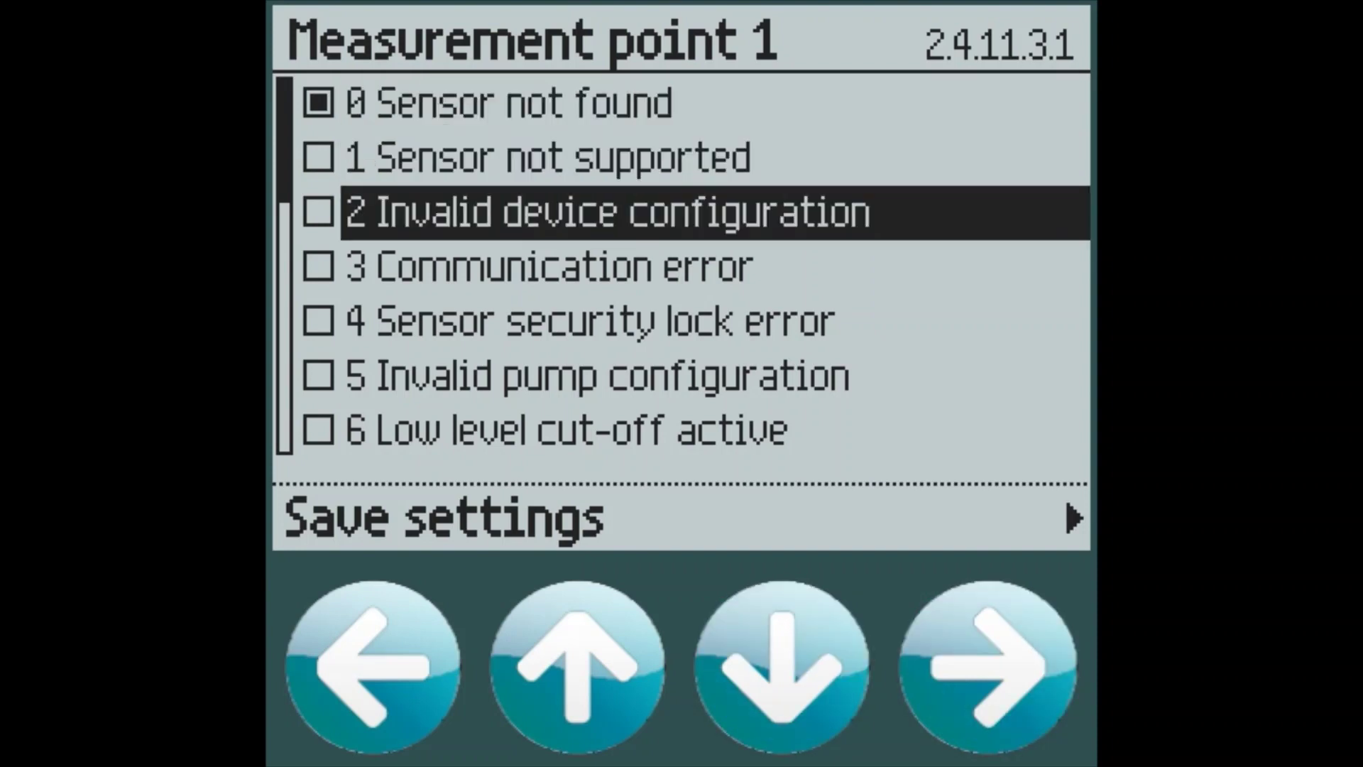
{"action": "key", "text": "Right"}
{"action": "key", "text": "Down"}
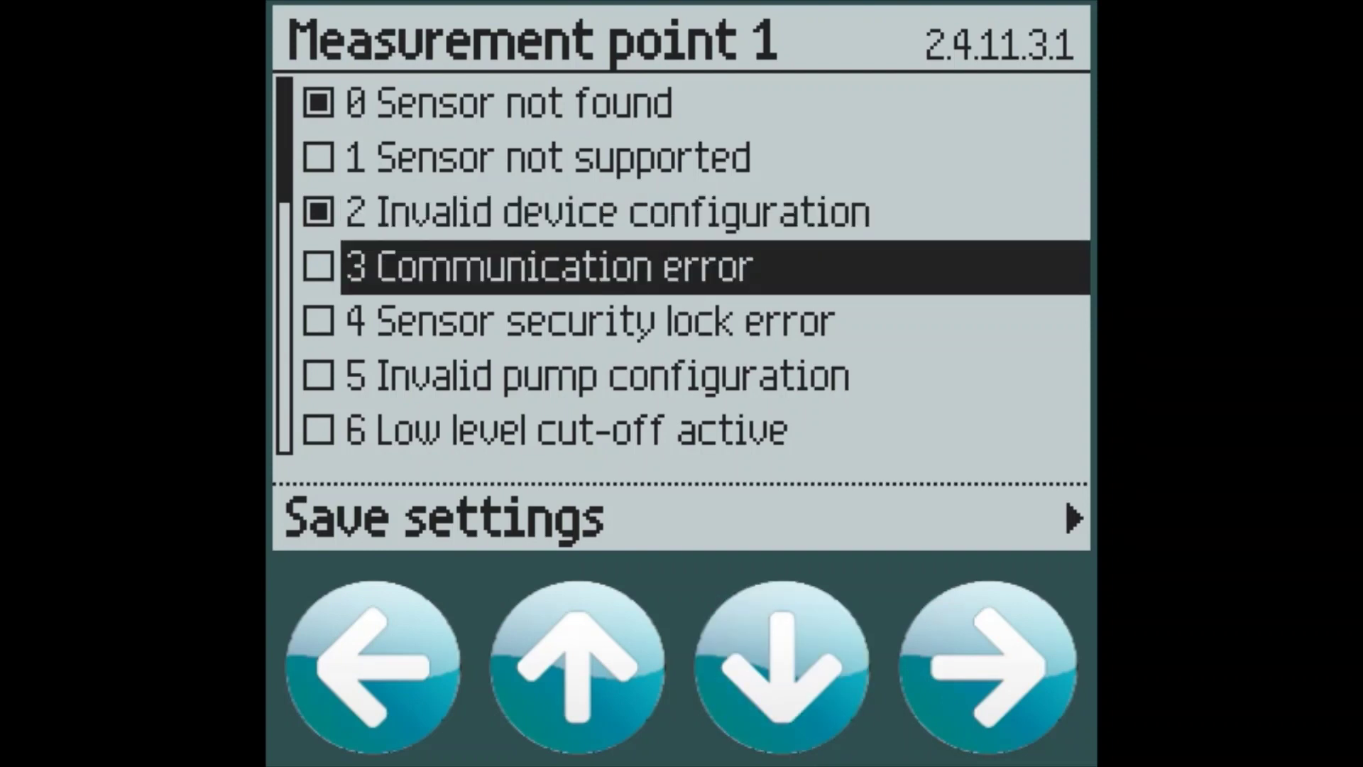
{"action": "key", "text": "Right"}
{"action": "key", "text": "Down"}
{"action": "key", "text": "Down"}
{"action": "key", "text": "Down"}
{"action": "key", "text": "Down"}
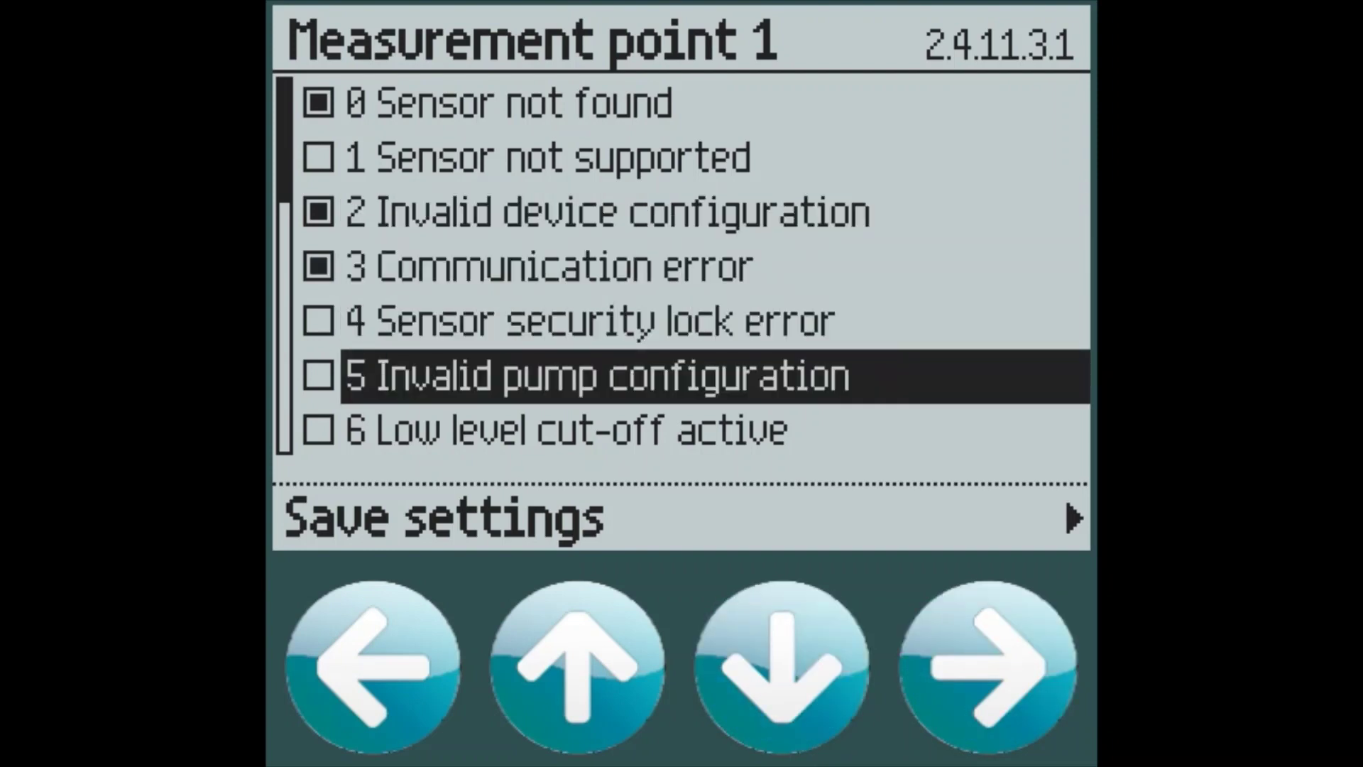
{"action": "key", "text": "Down"}
{"action": "key", "text": "Down"}
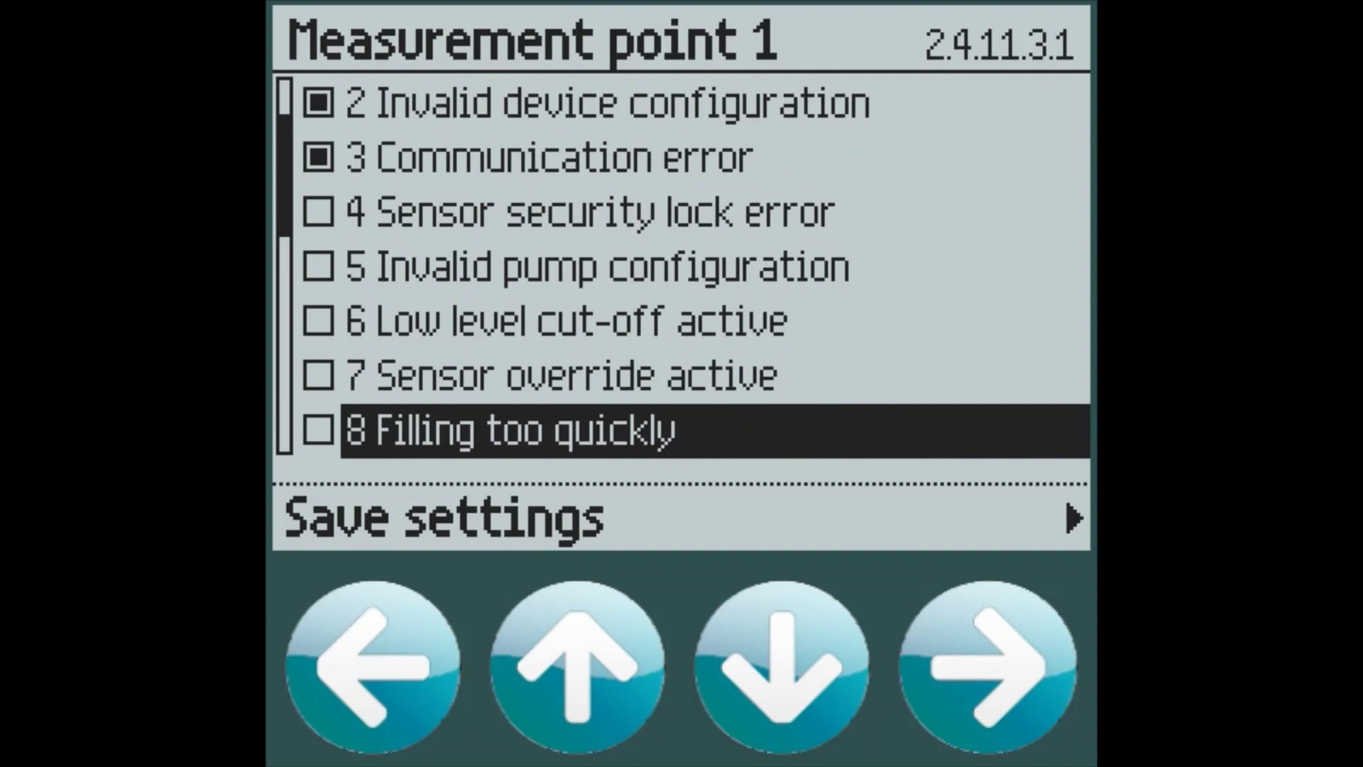
Tick diagnostics 10 Sensor has changed, 11 not calibrated, 12 Loss of echo and 14 Sensor failure
{"action": "key", "text": "Down"}
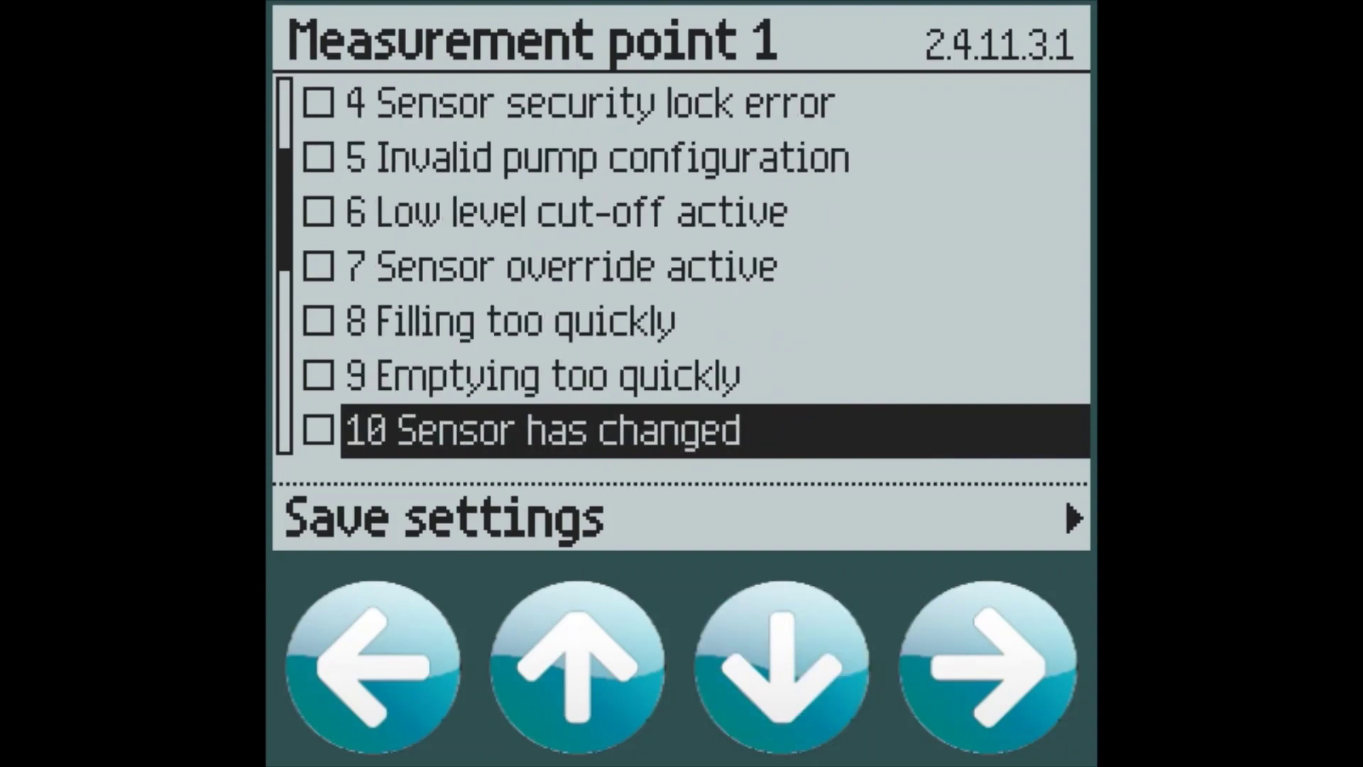
{"action": "key", "text": "Right"}
{"action": "key", "text": "Down"}
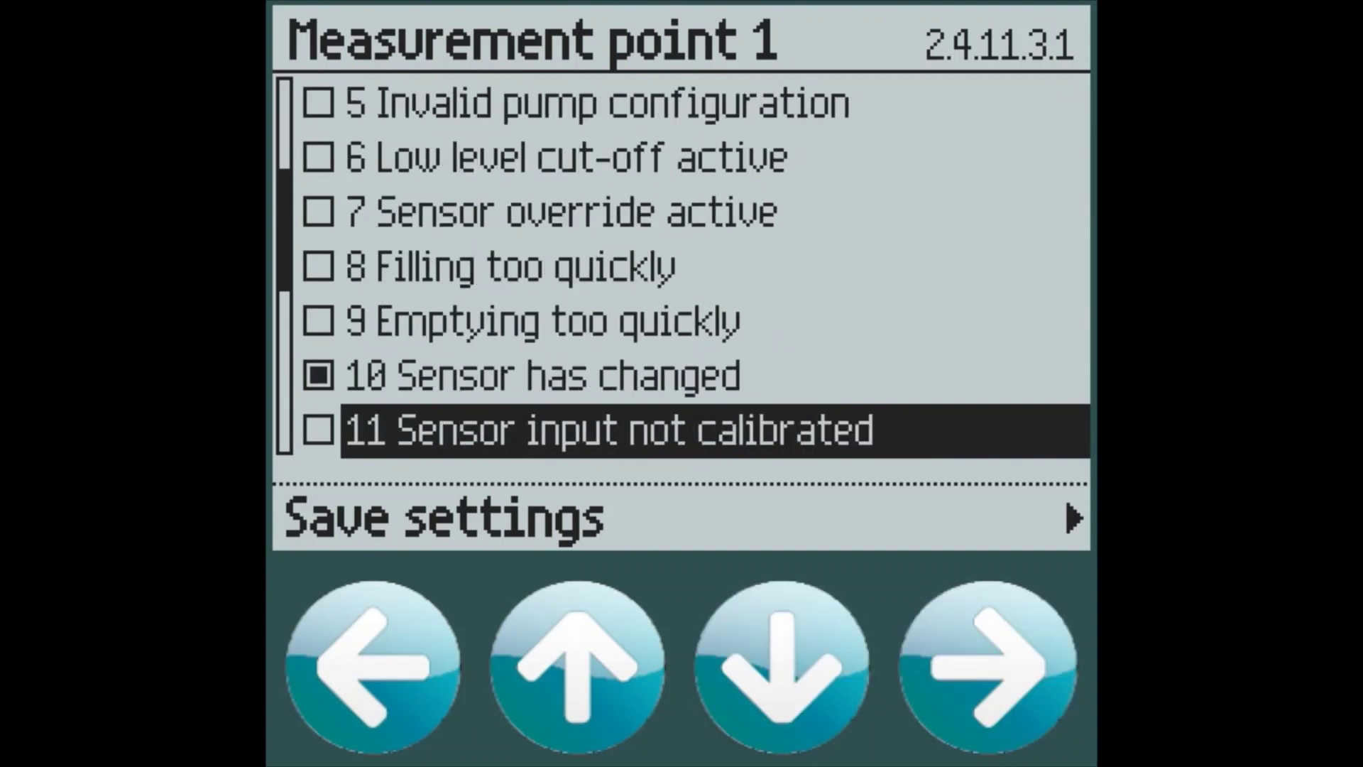
{"action": "key", "text": "Right"}
{"action": "key", "text": "Down"}
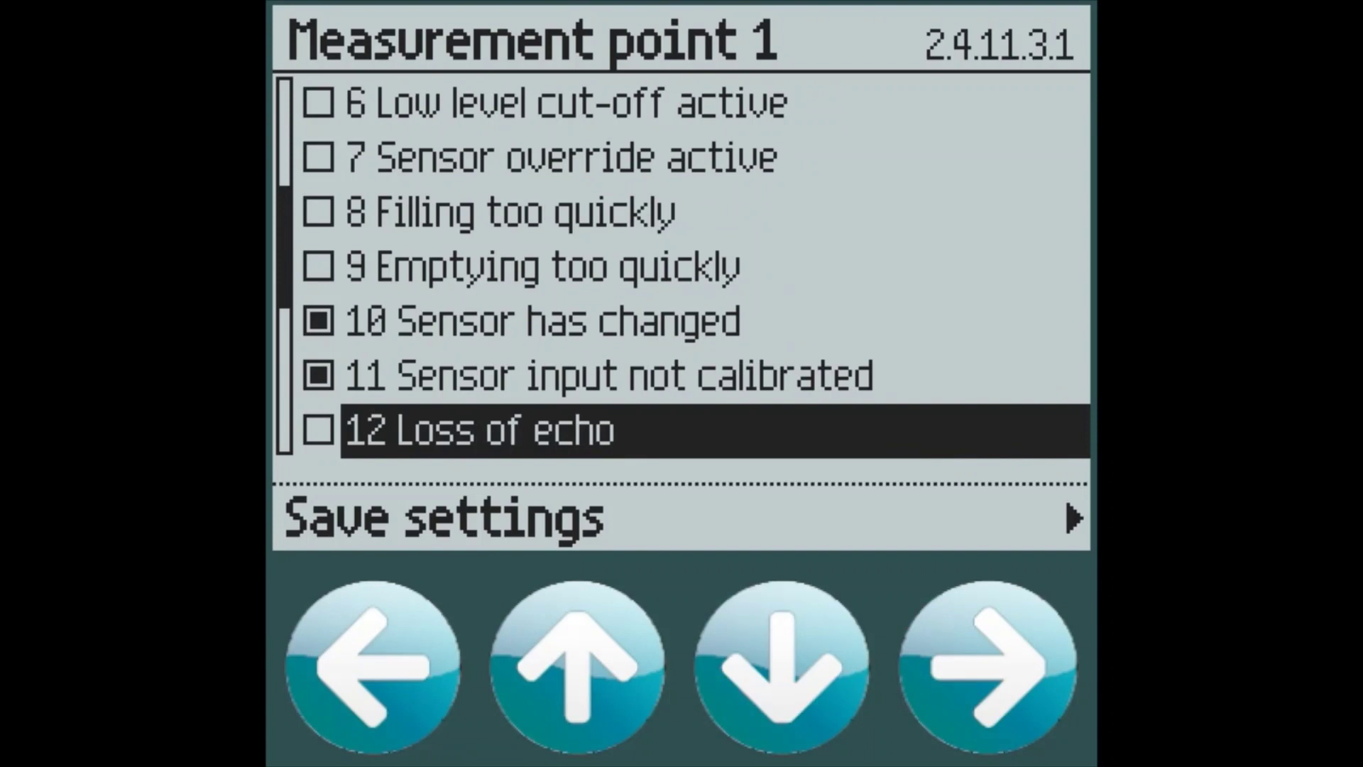
{"action": "key", "text": "Right"}
{"action": "key", "text": "Down"}
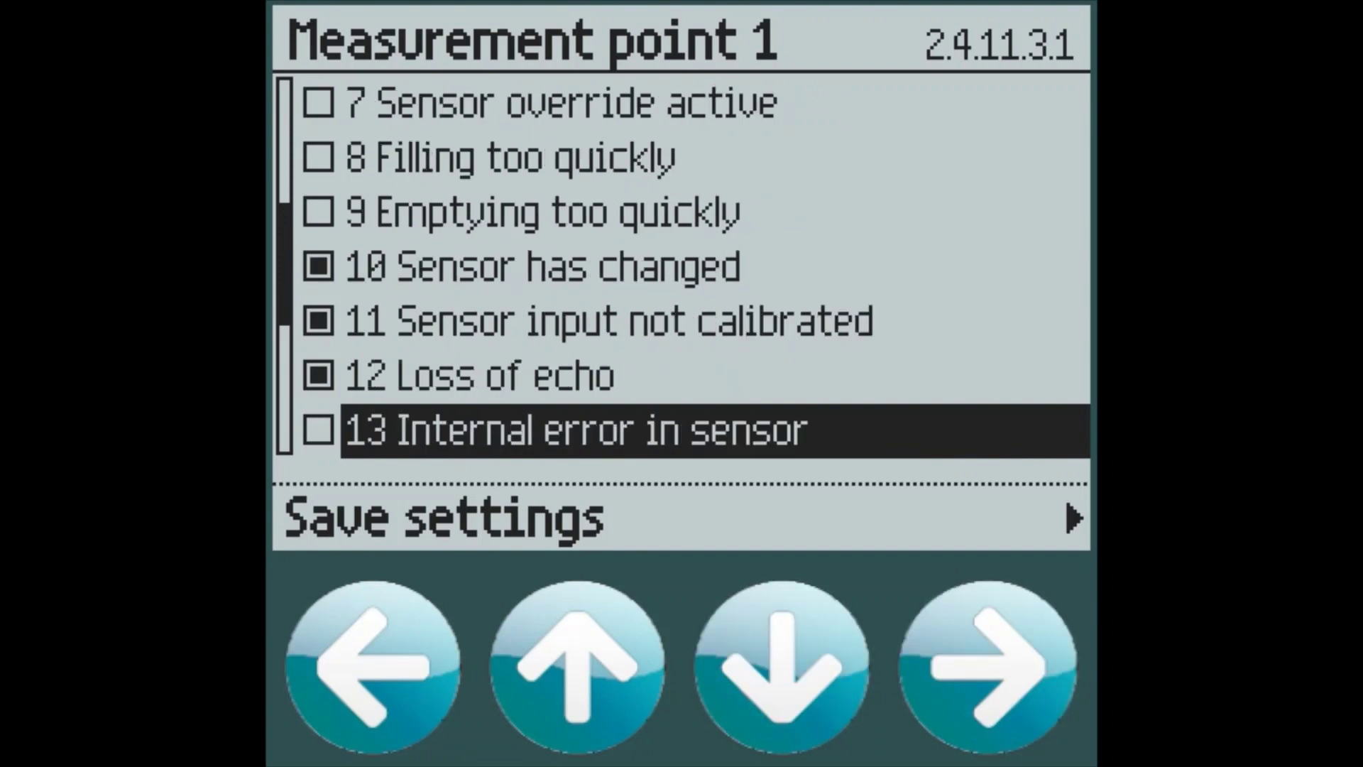
{"action": "key", "text": "Down"}
{"action": "key", "text": "Right"}
{"action": "key", "text": "Down"}
{"action": "key", "text": "Down"}
{"action": "key", "text": "Down"}
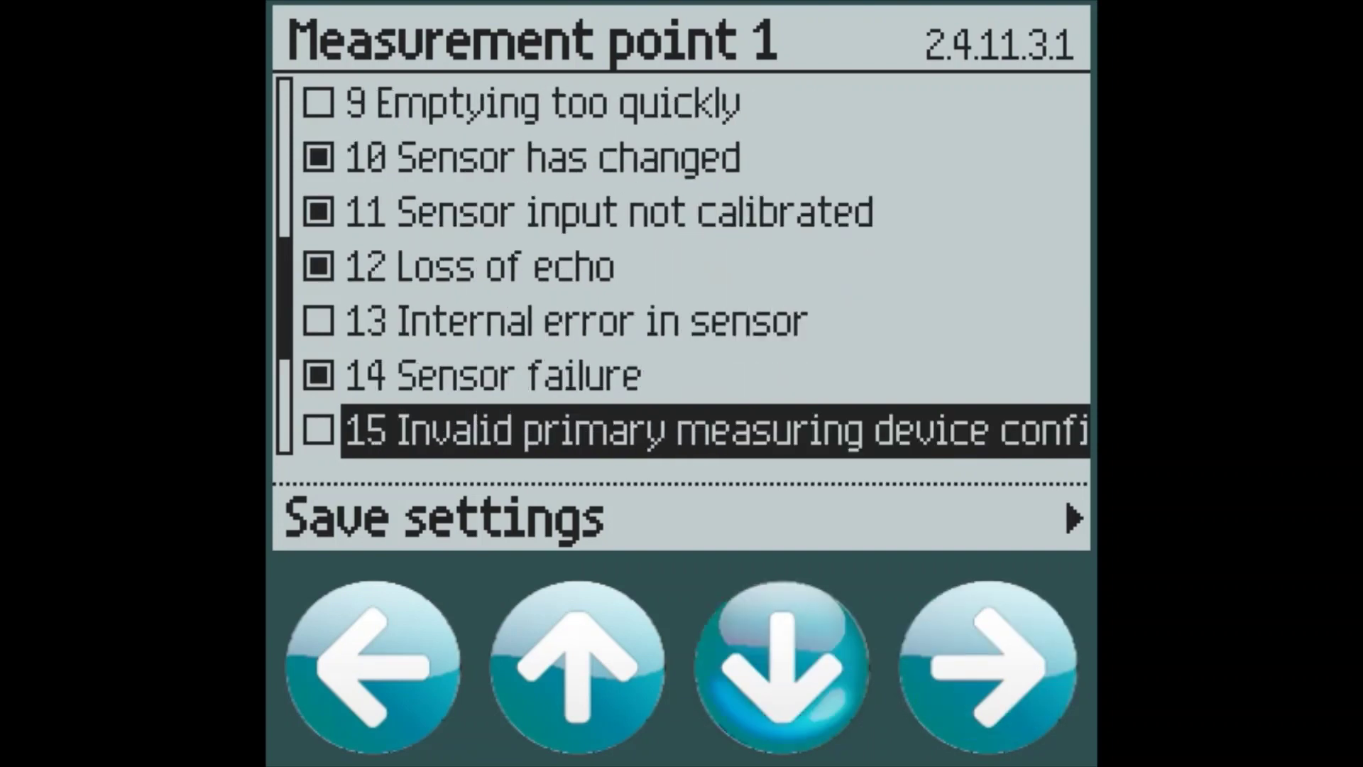
{"action": "key", "text": "Down"}
{"action": "key", "text": "Down"}
{"action": "key", "text": "Down"}
{"action": "key", "text": "Down"}
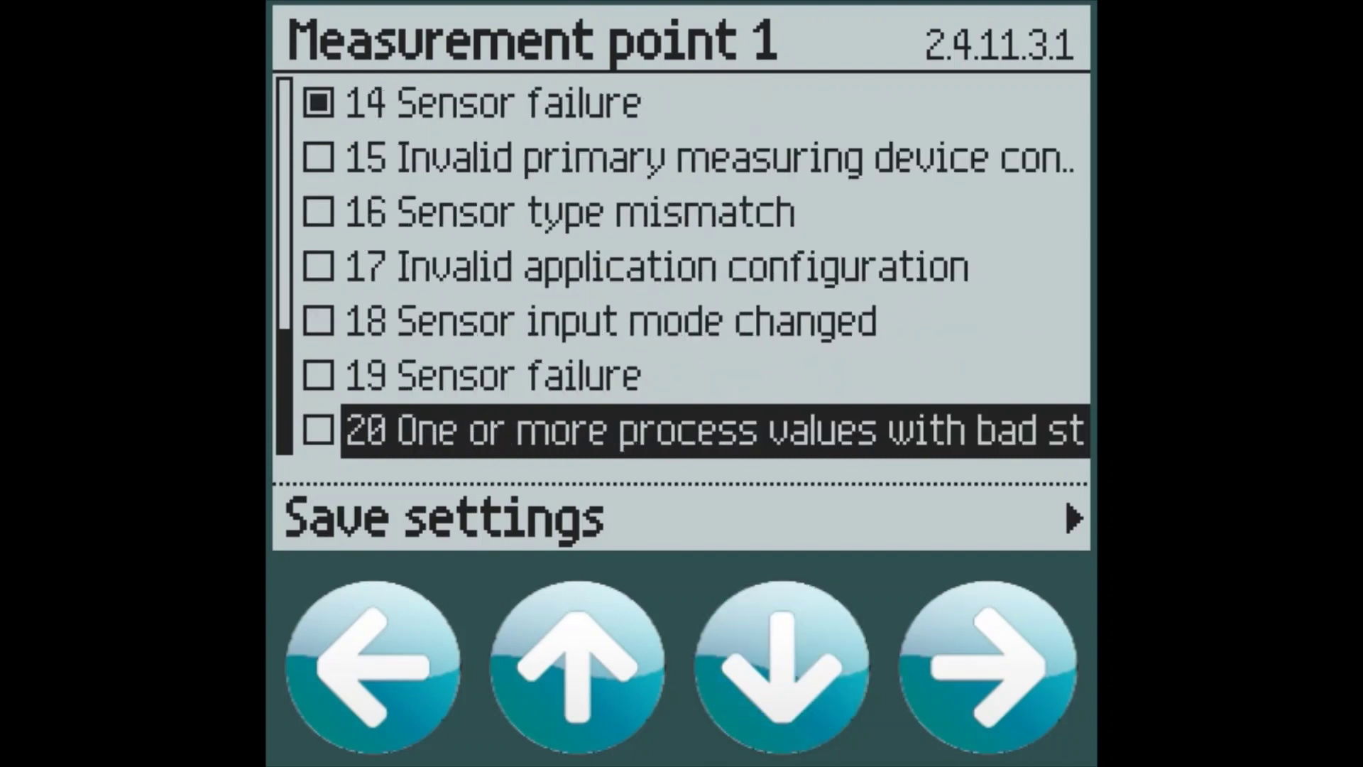
Save the relay settings and back out through Inputs and outputs to the Main menu
{"action": "key", "text": "Right"}
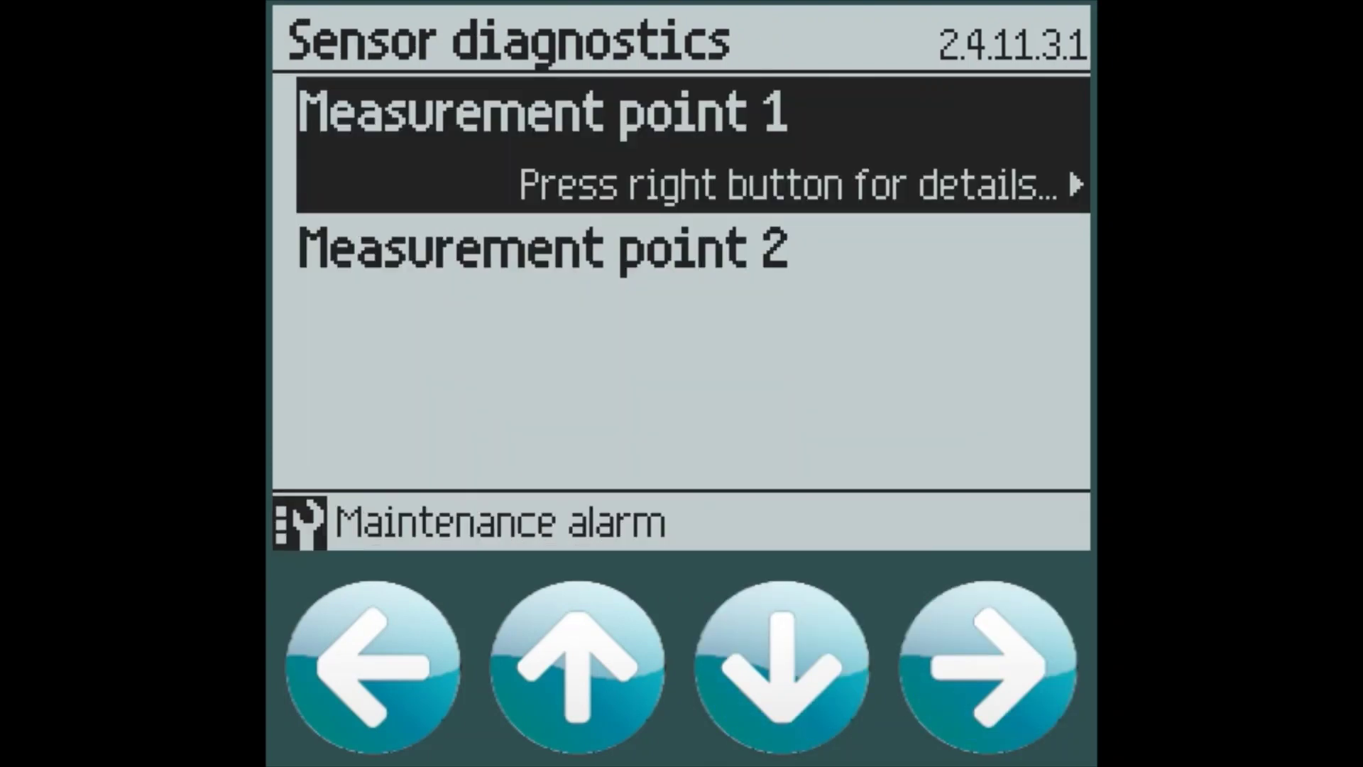
{"action": "key", "text": "Left"}
{"action": "key", "text": "Left"}
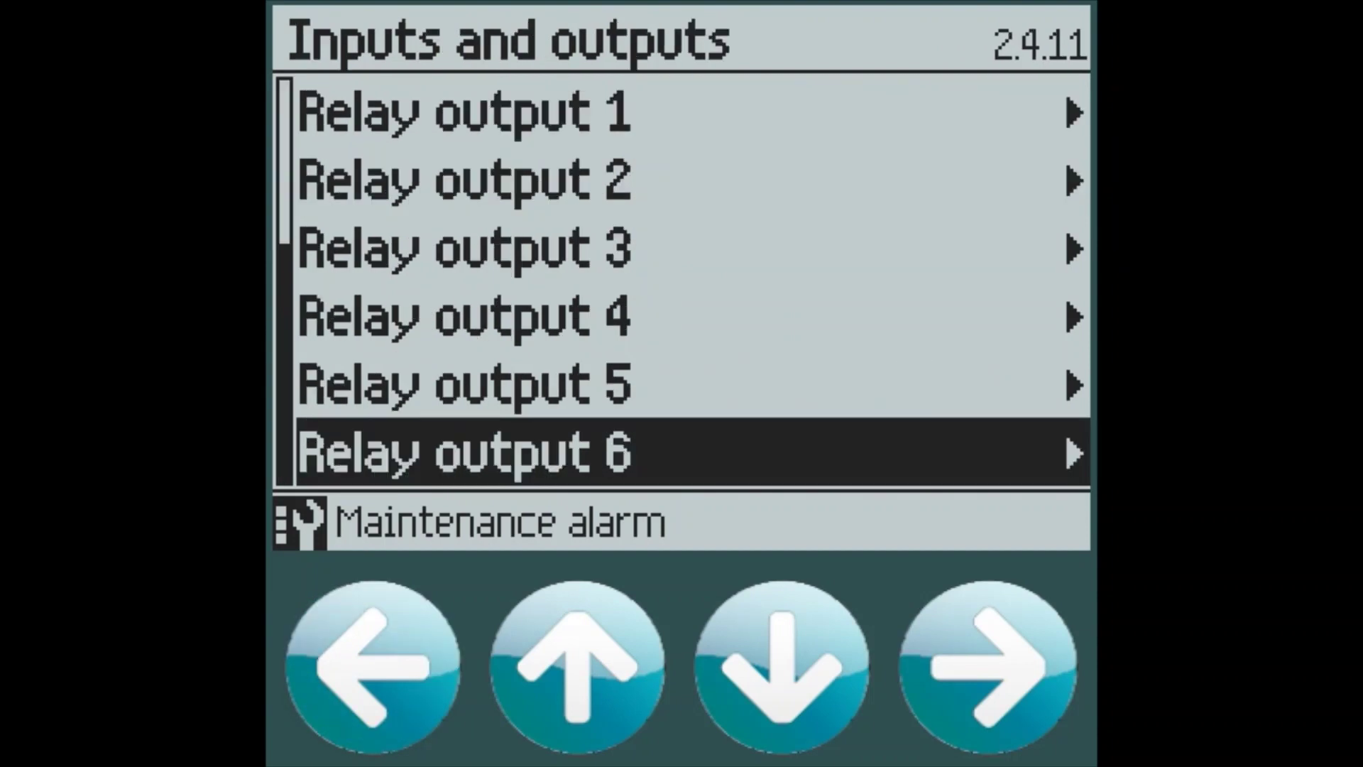
{"action": "key", "text": "Left"}
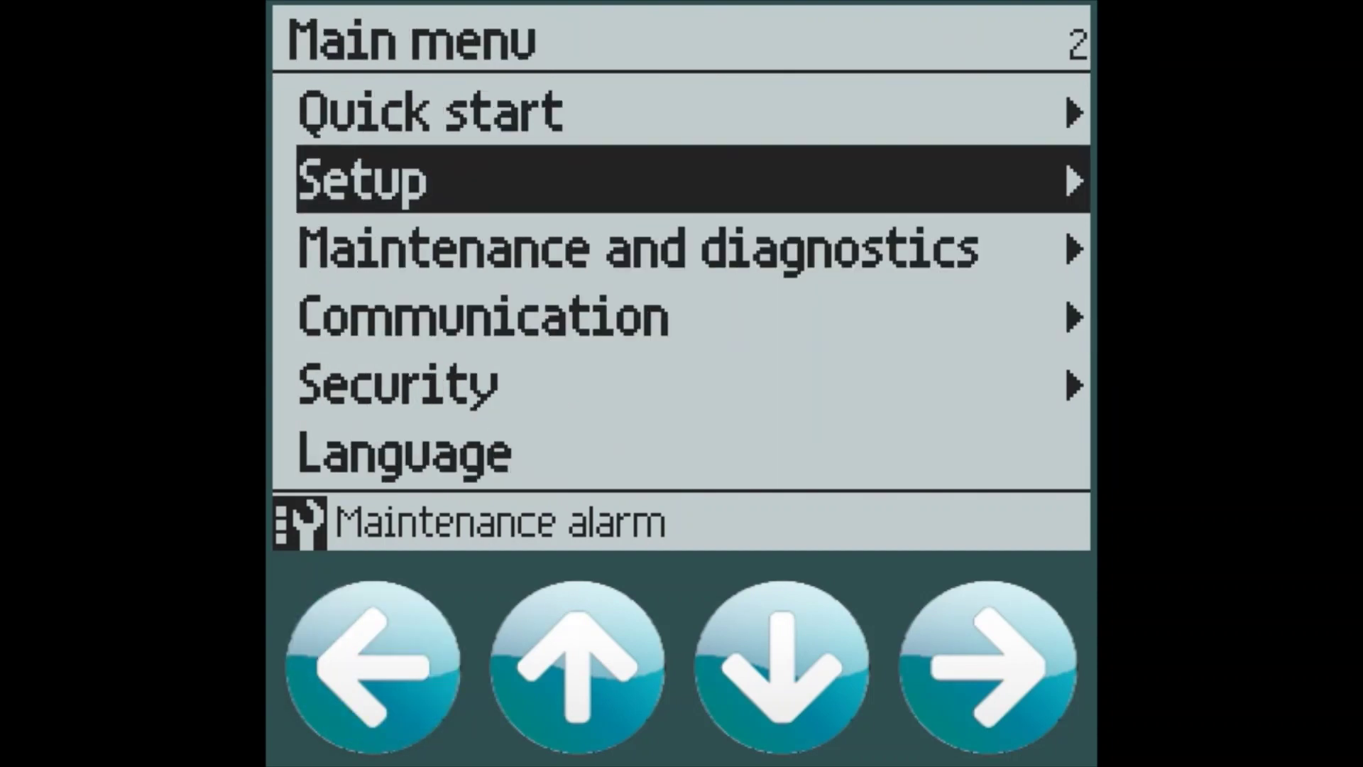
{"action": "key", "text": "Left"}
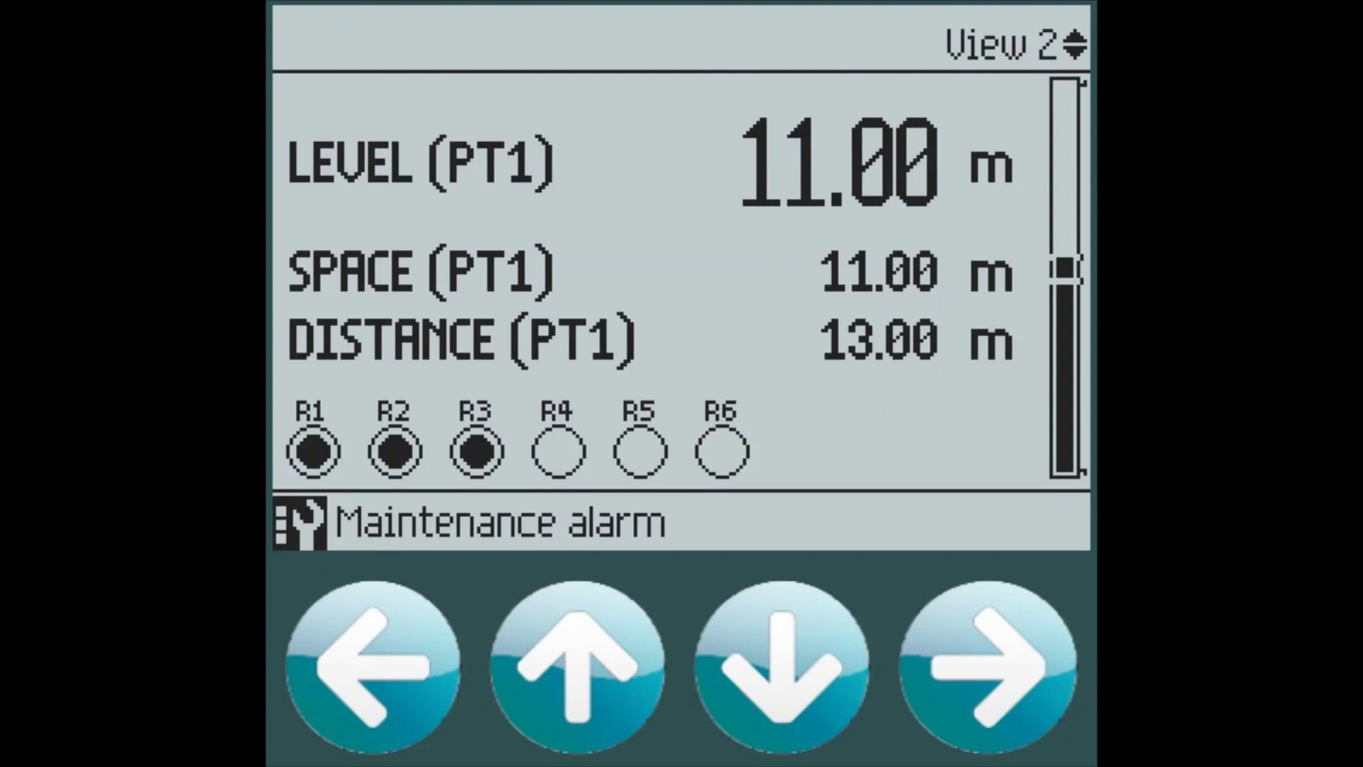
Go from the readings through Maintenance and diagnostics to the Memory card menu
{"action": "left_click", "coordinate": [987, 668]}
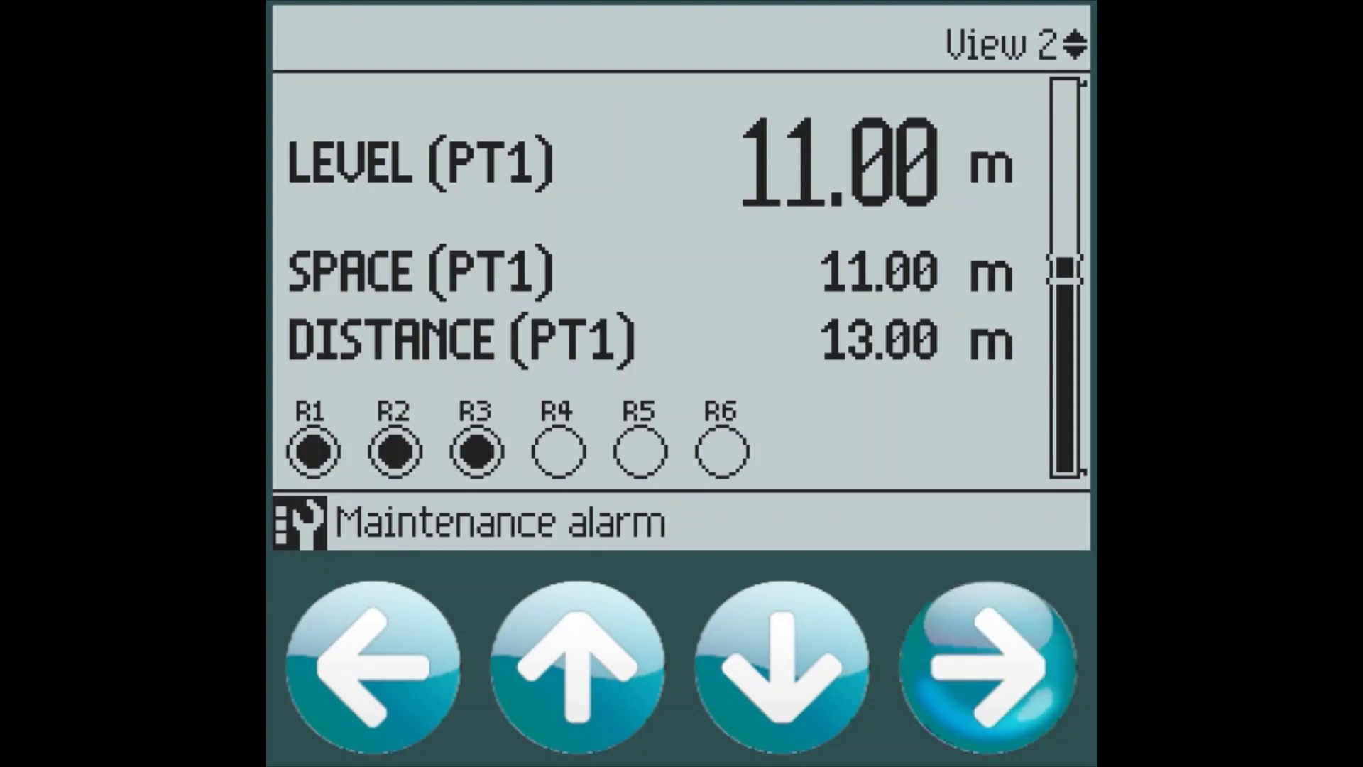
{"action": "left_click", "coordinate": [781, 667]}
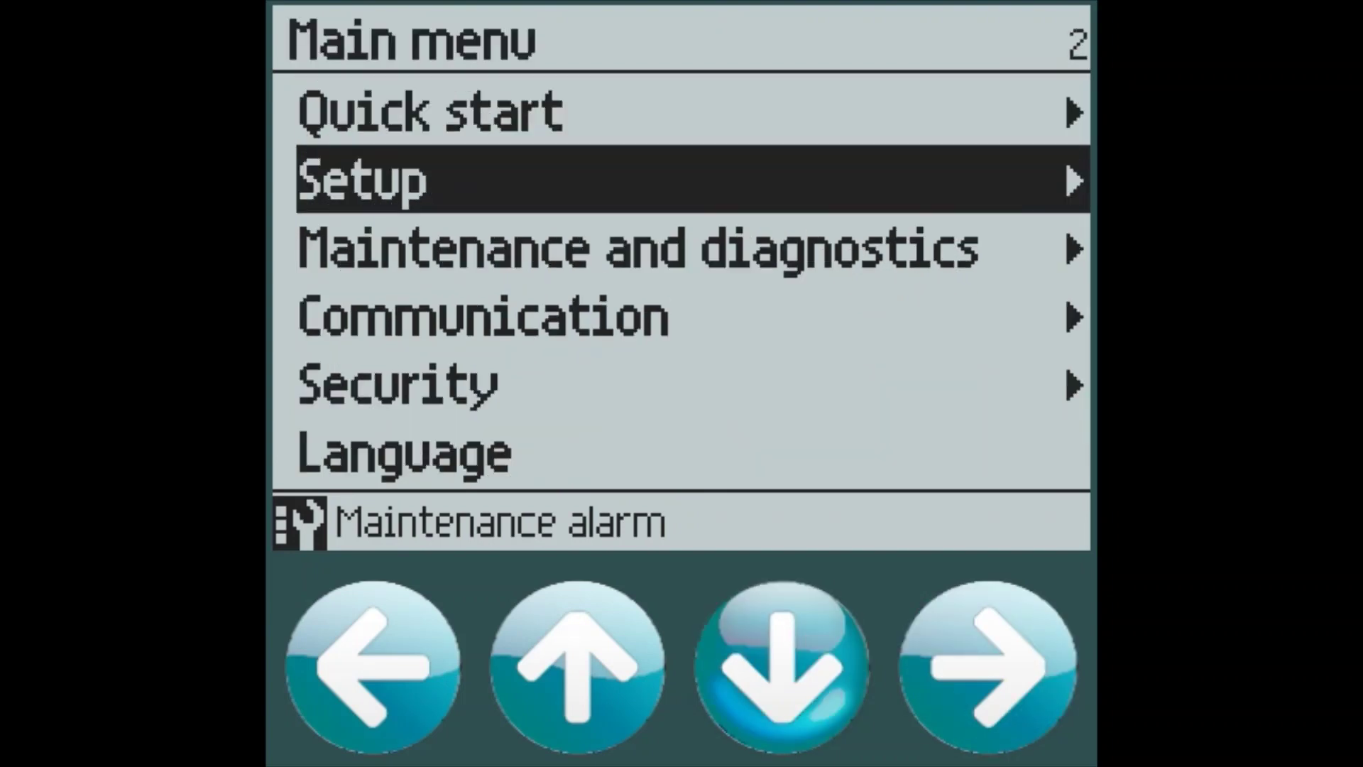
{"action": "left_click", "coordinate": [781, 667]}
{"action": "left_click", "coordinate": [987, 667]}
{"action": "left_click", "coordinate": [781, 667]}
{"action": "left_click", "coordinate": [781, 668]}
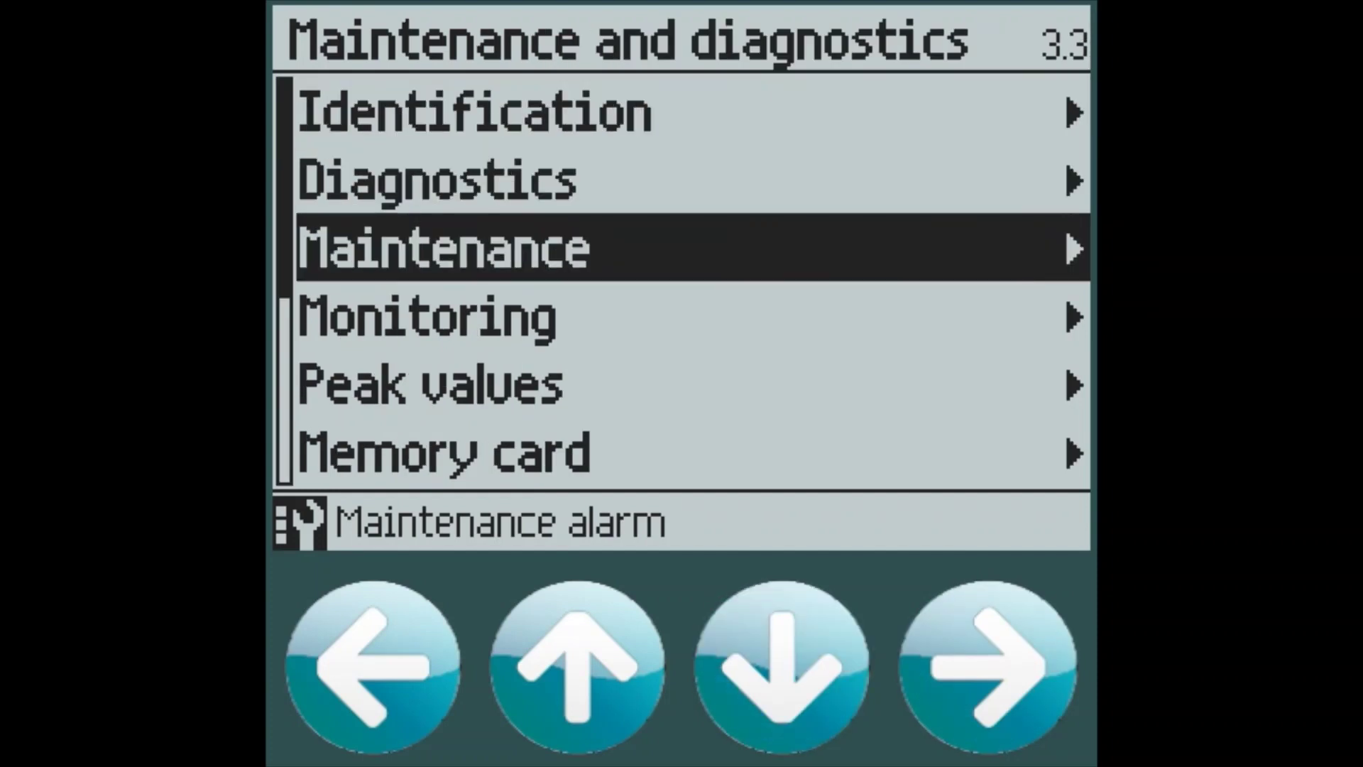
{"action": "left_click", "coordinate": [781, 667]}
{"action": "left_click", "coordinate": [781, 667]}
{"action": "left_click", "coordinate": [781, 667]}
{"action": "left_click", "coordinate": [781, 667]}
{"action": "left_click", "coordinate": [986, 667]}
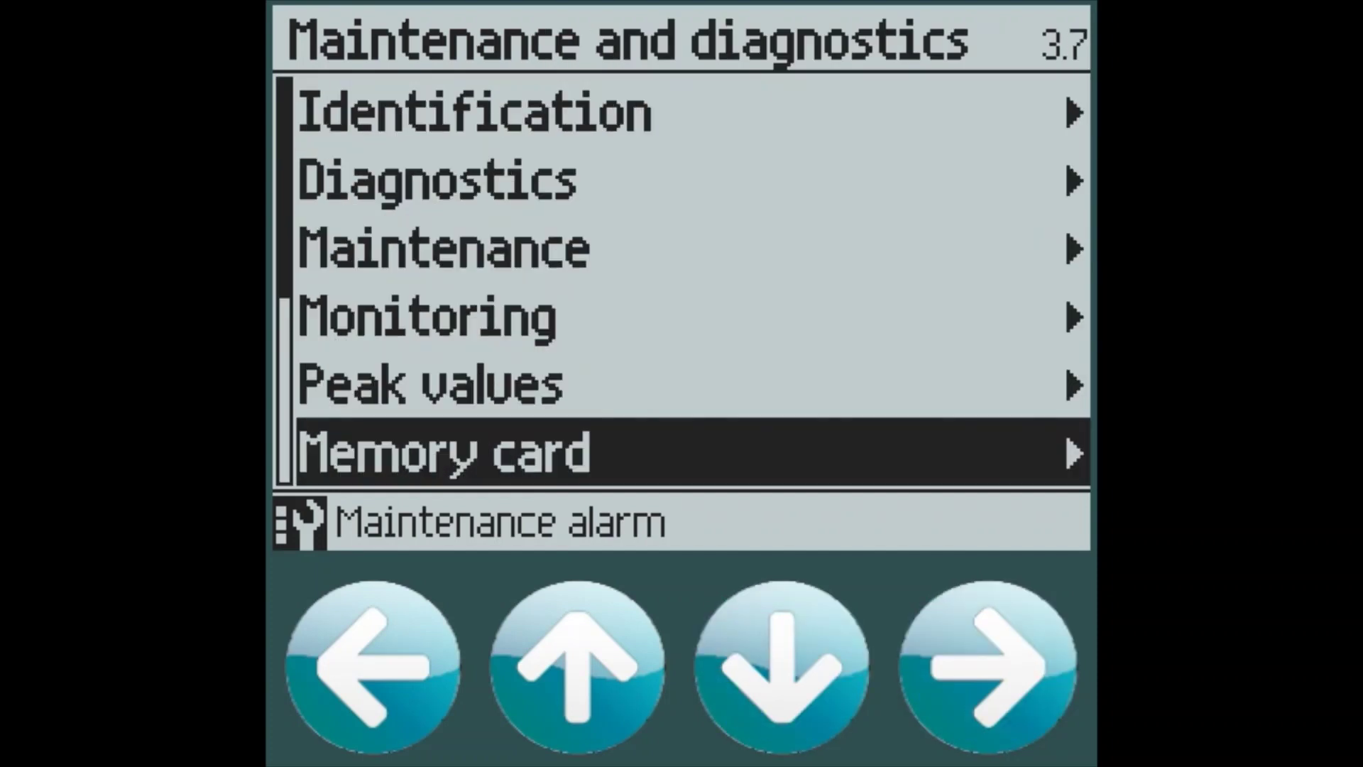
{"action": "left_click", "coordinate": [781, 667]}
{"action": "left_click", "coordinate": [781, 667]}
{"action": "left_click", "coordinate": [781, 667]}
{"action": "left_click", "coordinate": [781, 667]}
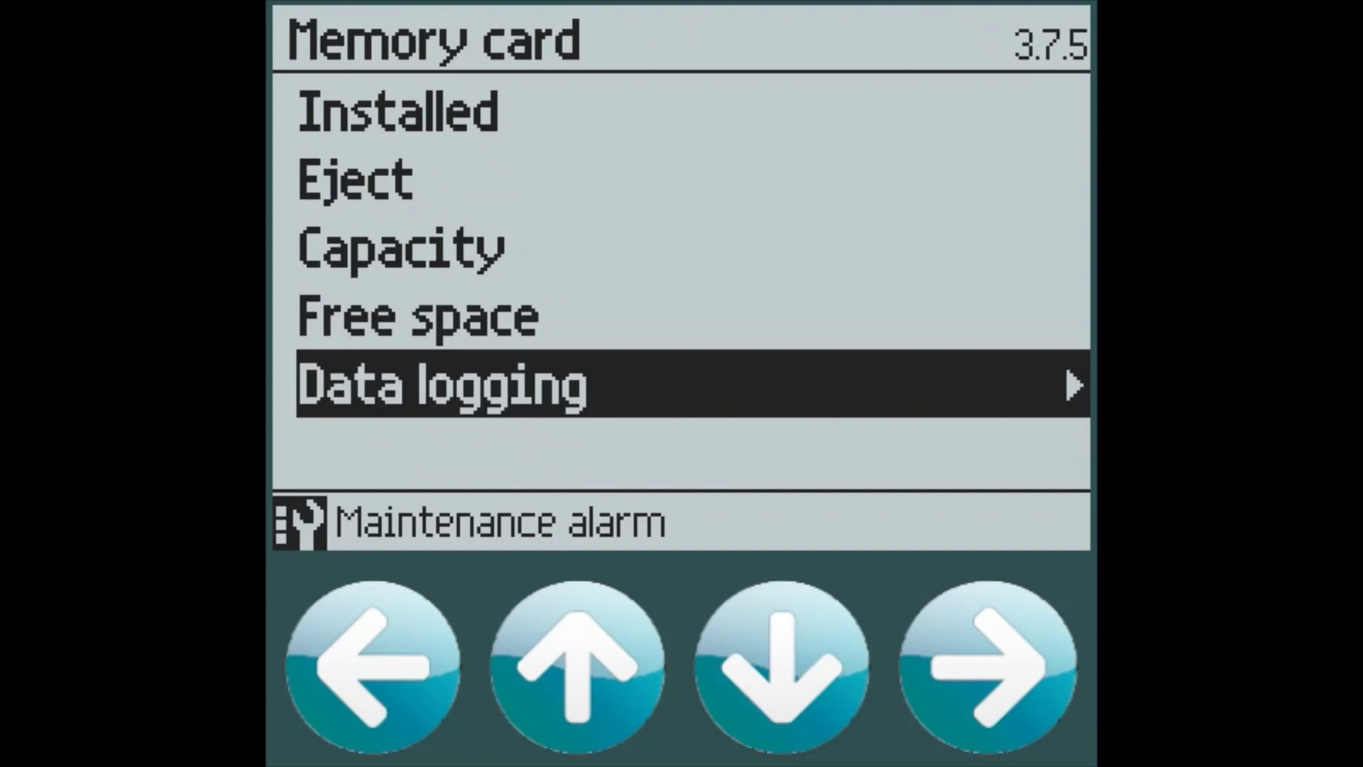
Open Data logging and its list of logged Process values
{"action": "left_click", "coordinate": [987, 668]}
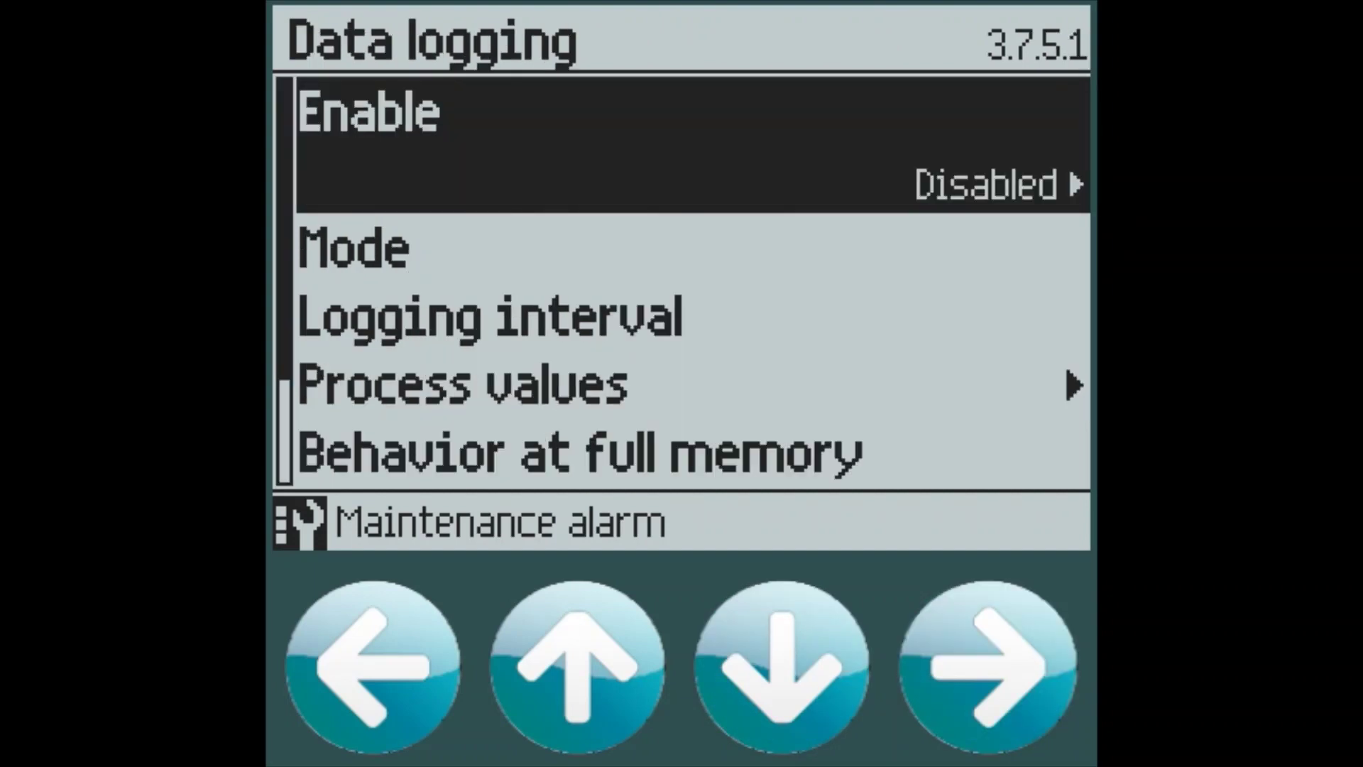
{"action": "left_click", "coordinate": [781, 667]}
{"action": "left_click", "coordinate": [781, 667]}
{"action": "left_click", "coordinate": [781, 668]}
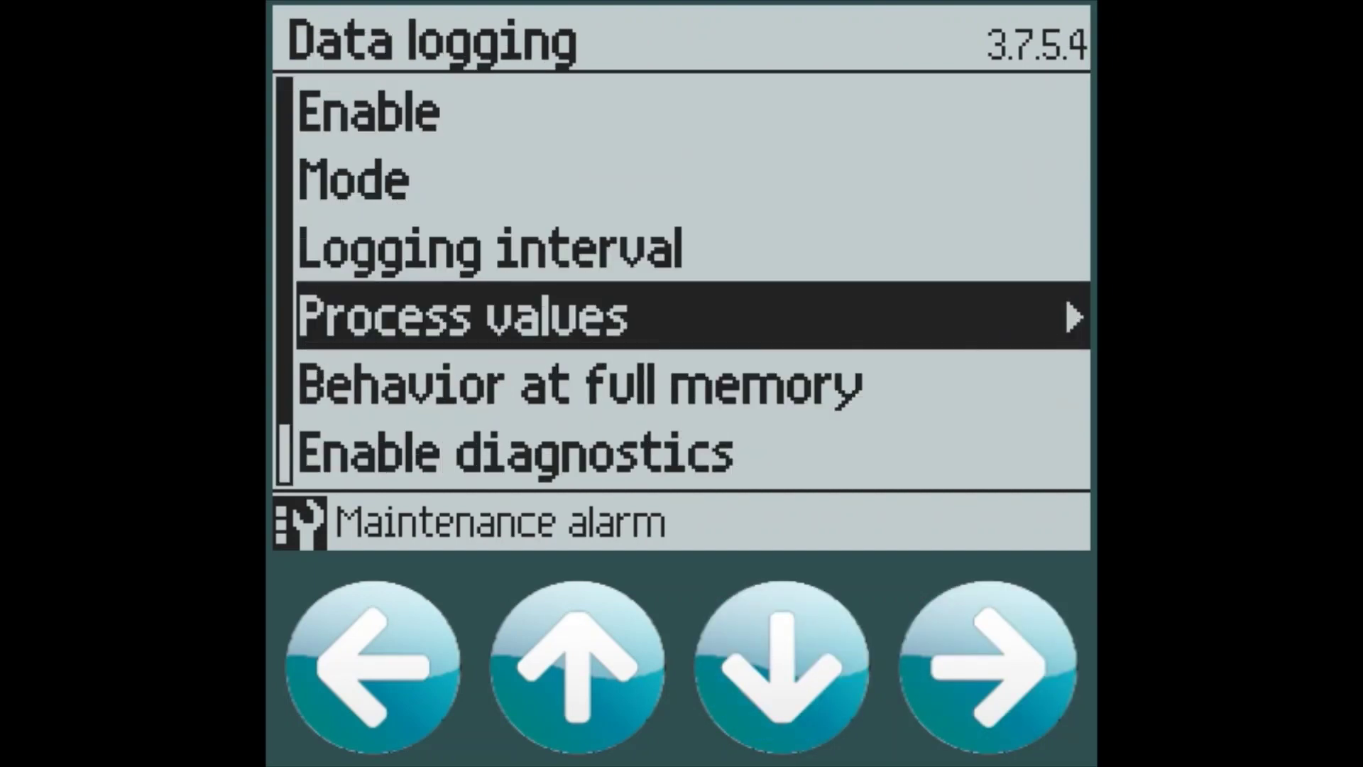
{"action": "left_click", "coordinate": [987, 667]}
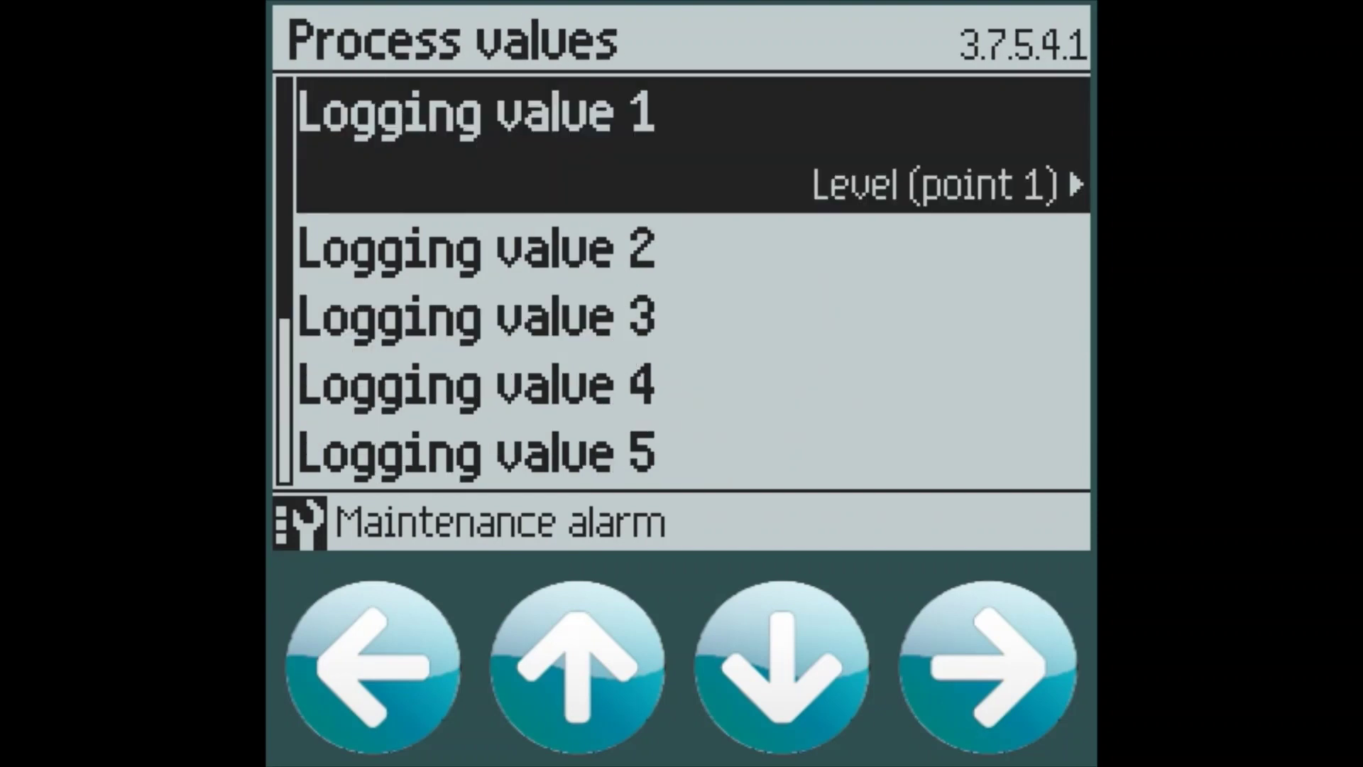
Keep Logging value 1 as Level (point 1) and set Logging value 3 to Sensor temperature (point 2)
{"action": "left_click", "coordinate": [987, 667]}
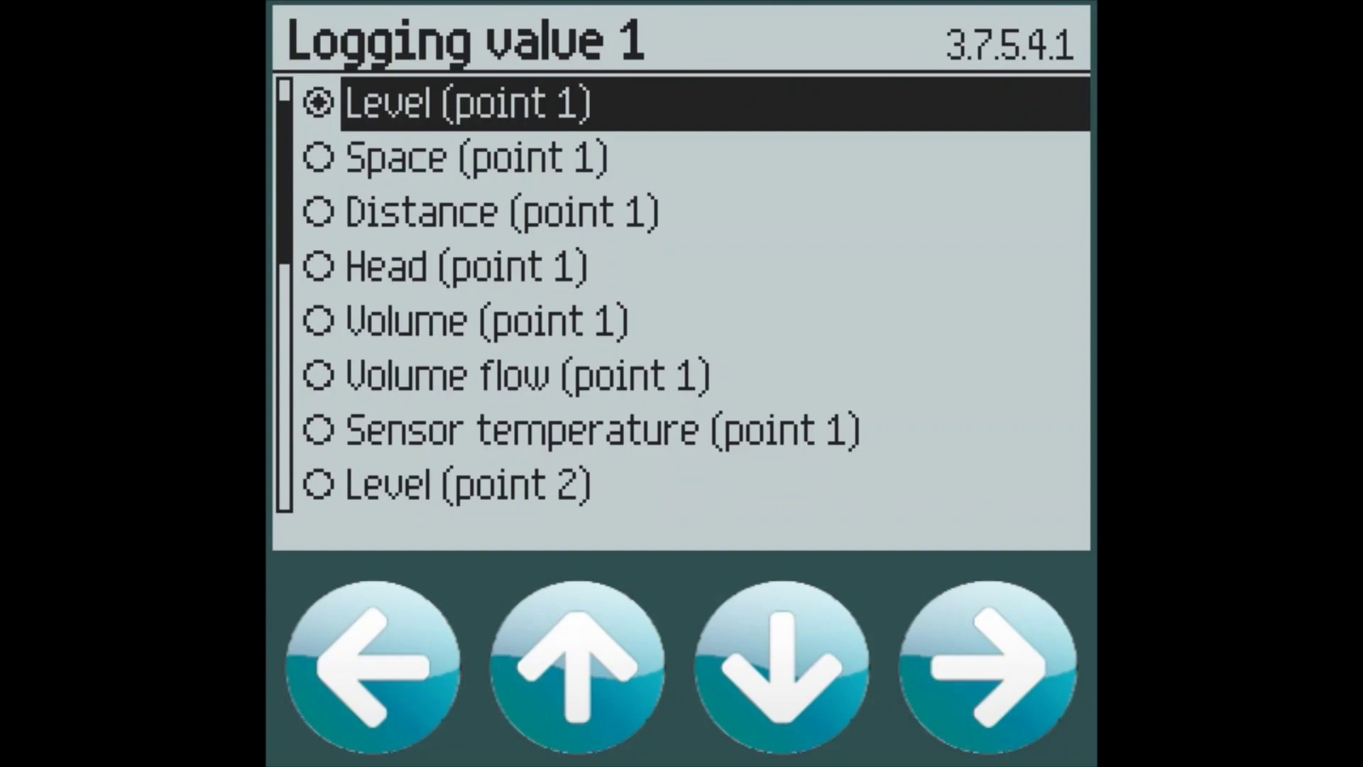
{"action": "left_click", "coordinate": [373, 667]}
{"action": "left_click", "coordinate": [781, 667]}
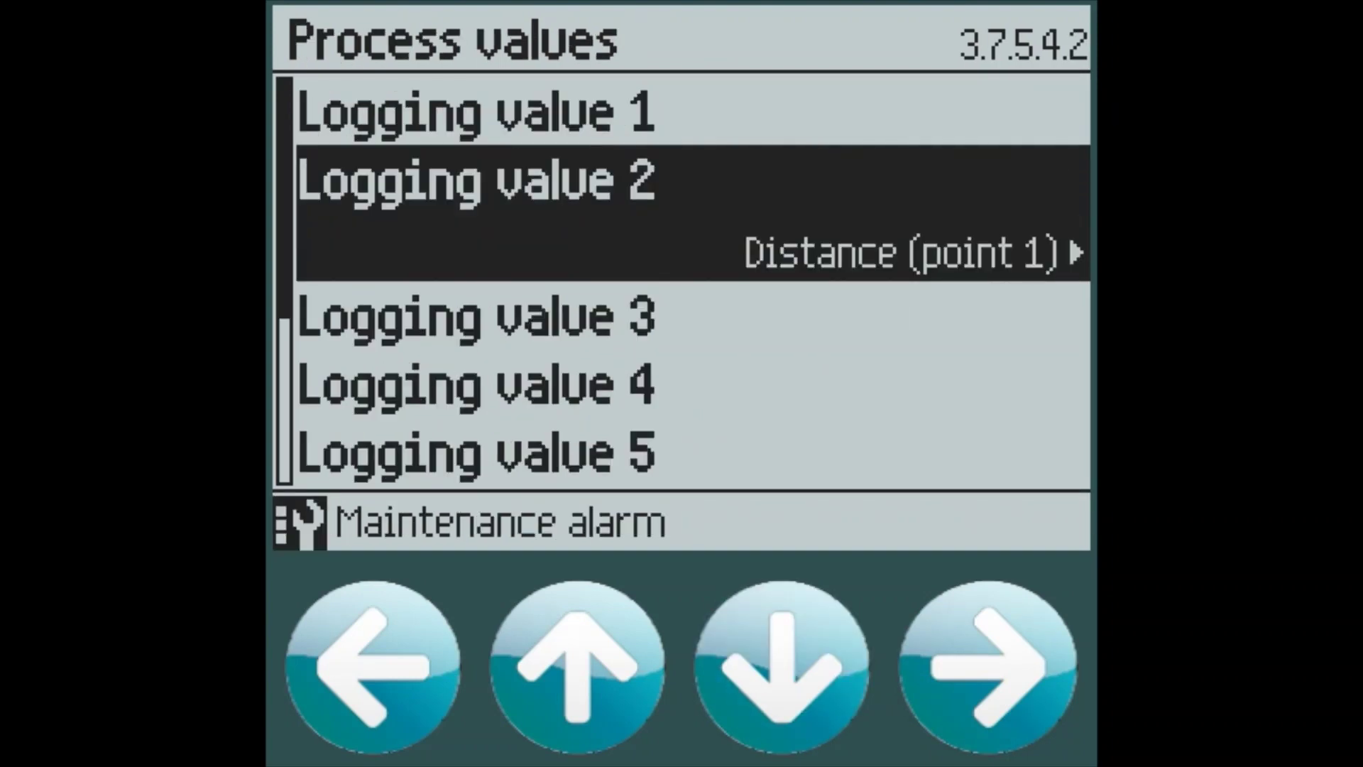
{"action": "left_click", "coordinate": [781, 668]}
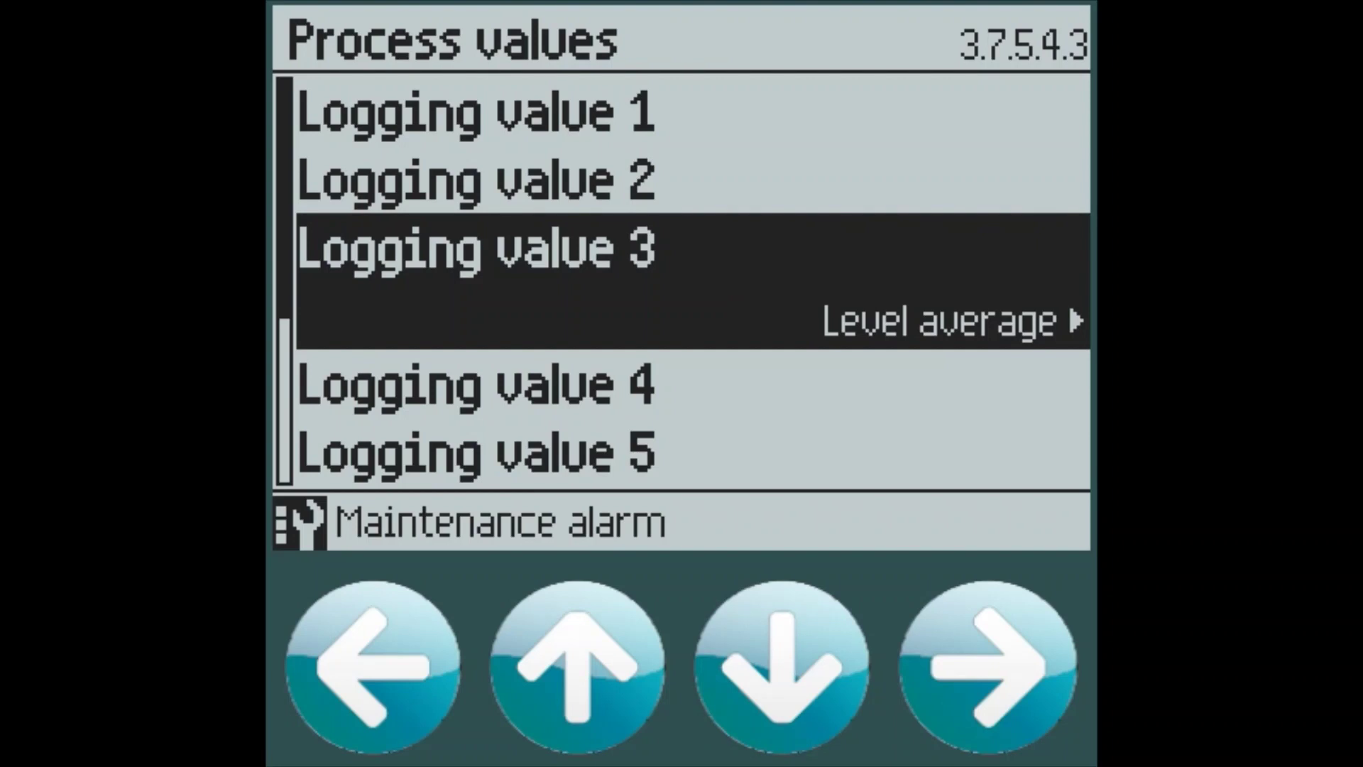
{"action": "left_click", "coordinate": [987, 668]}
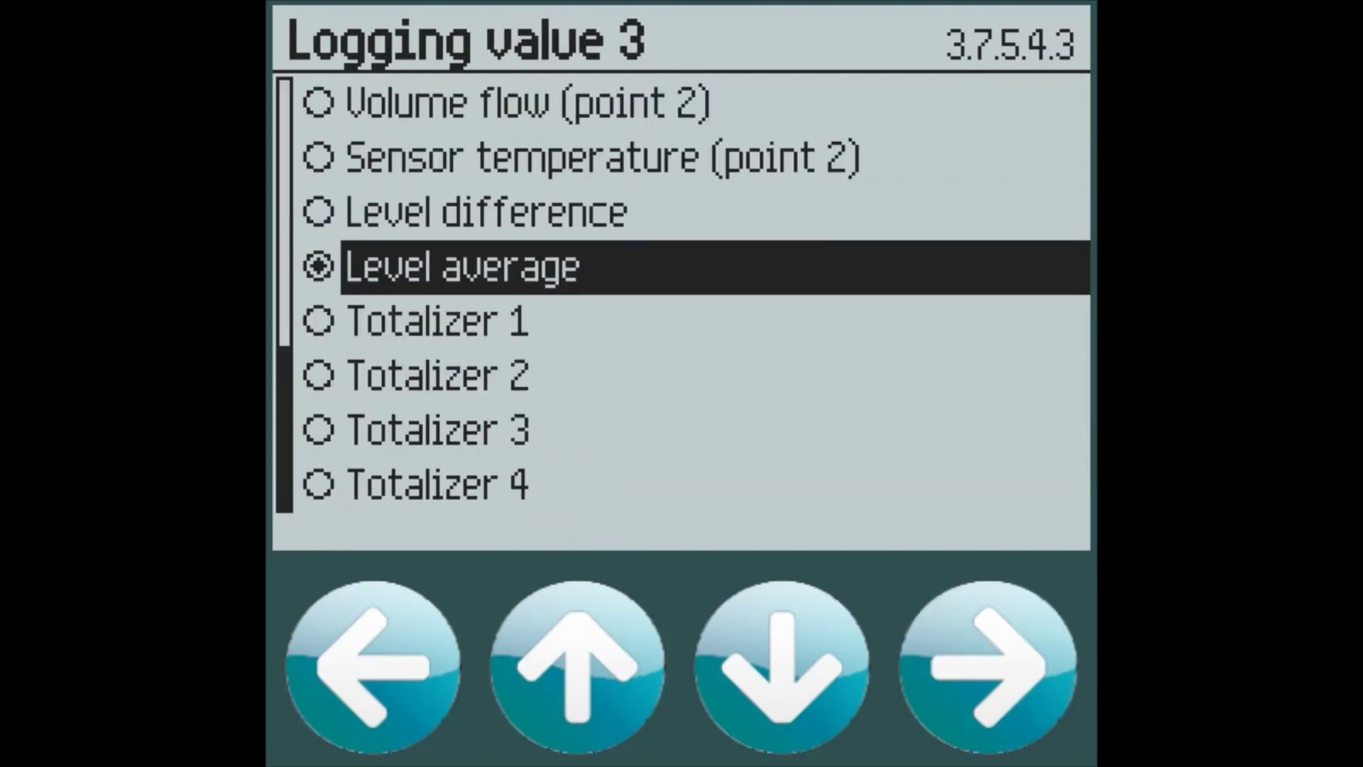
{"action": "left_click", "coordinate": [578, 667]}
{"action": "left_click", "coordinate": [781, 667]}
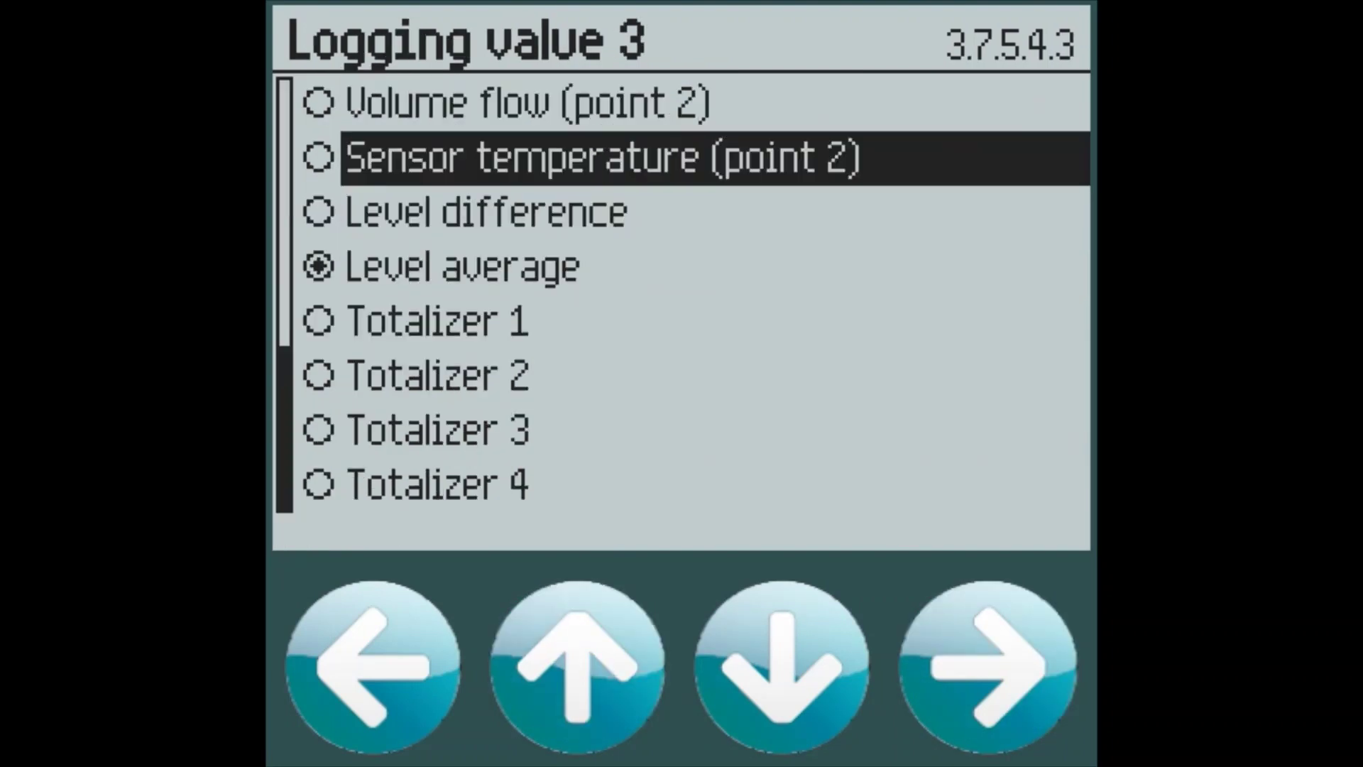
{"action": "left_click", "coordinate": [987, 667]}
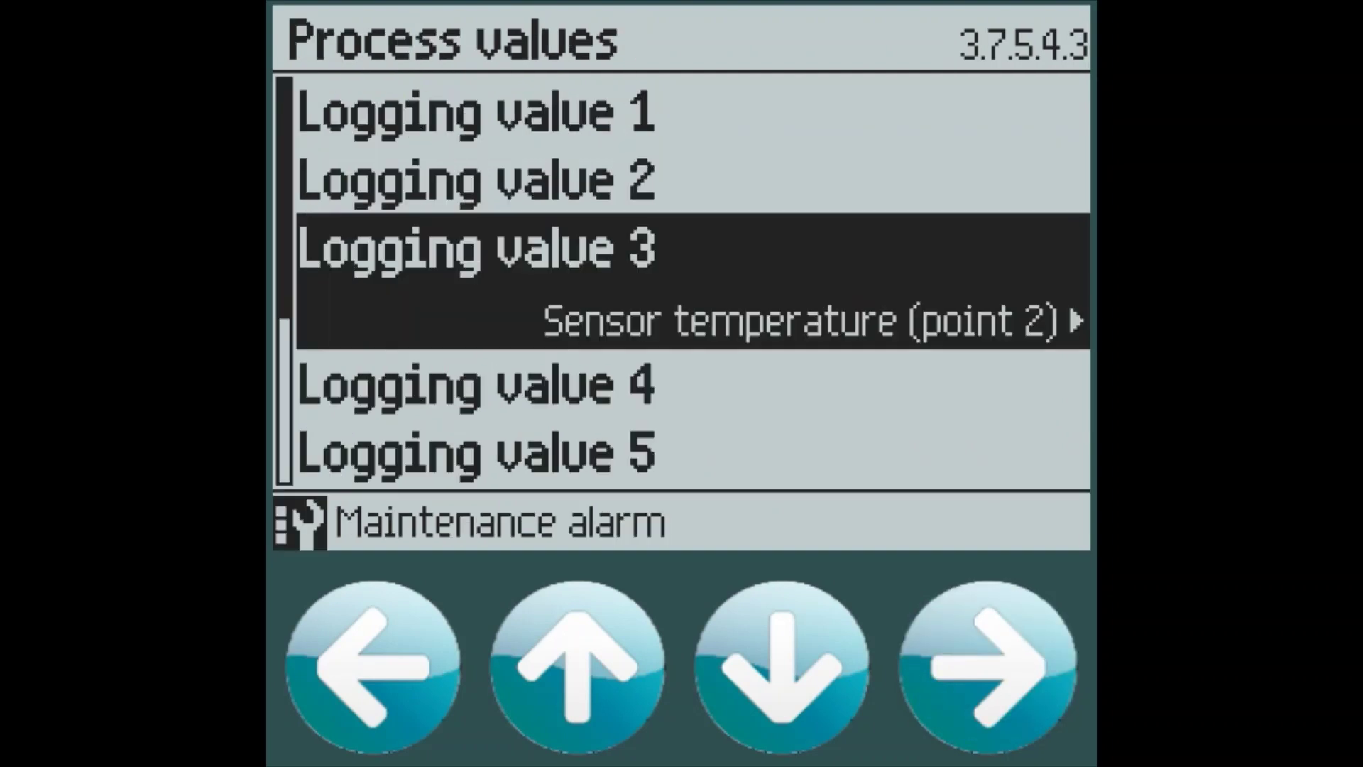
Set the Data logging interval to 1 min
{"action": "key", "text": "Left"}
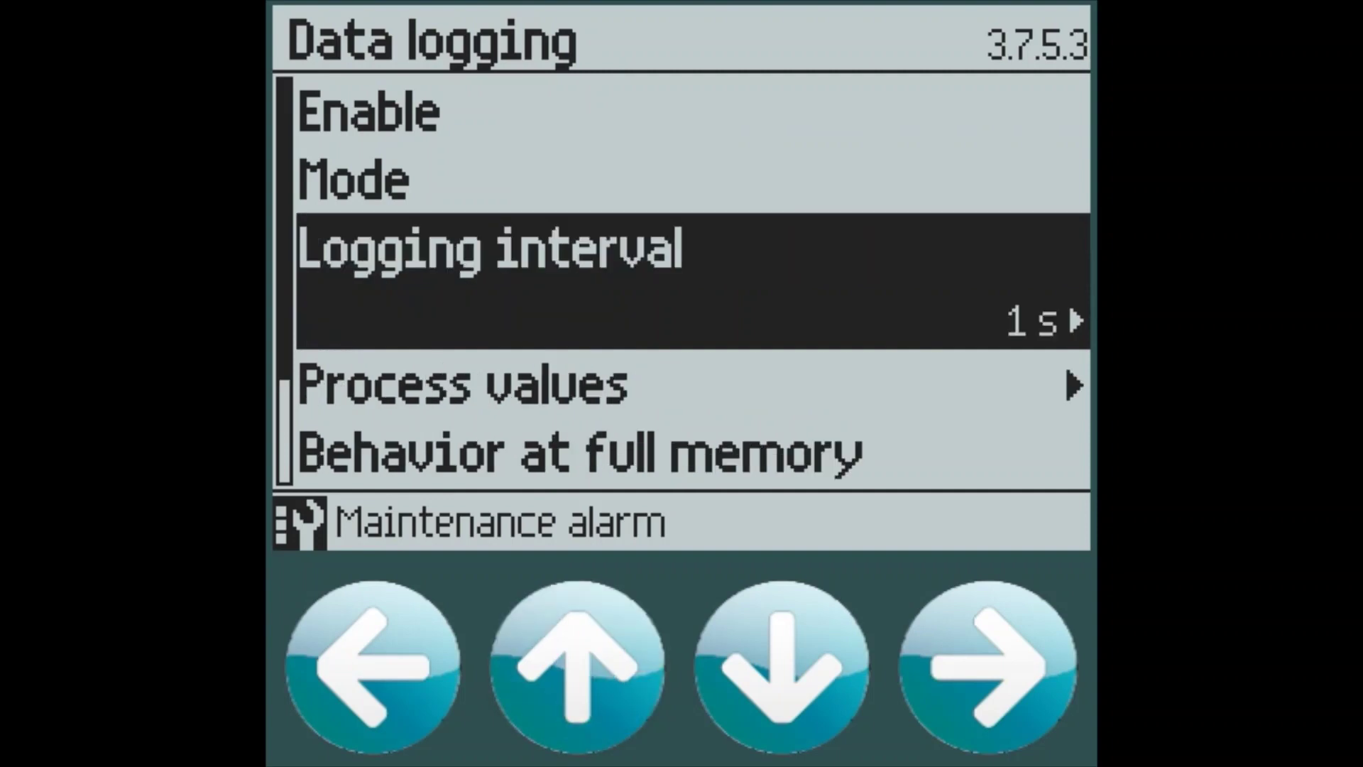
{"action": "key", "text": "Right"}
{"action": "key", "text": "Down"}
{"action": "key", "text": "Down"}
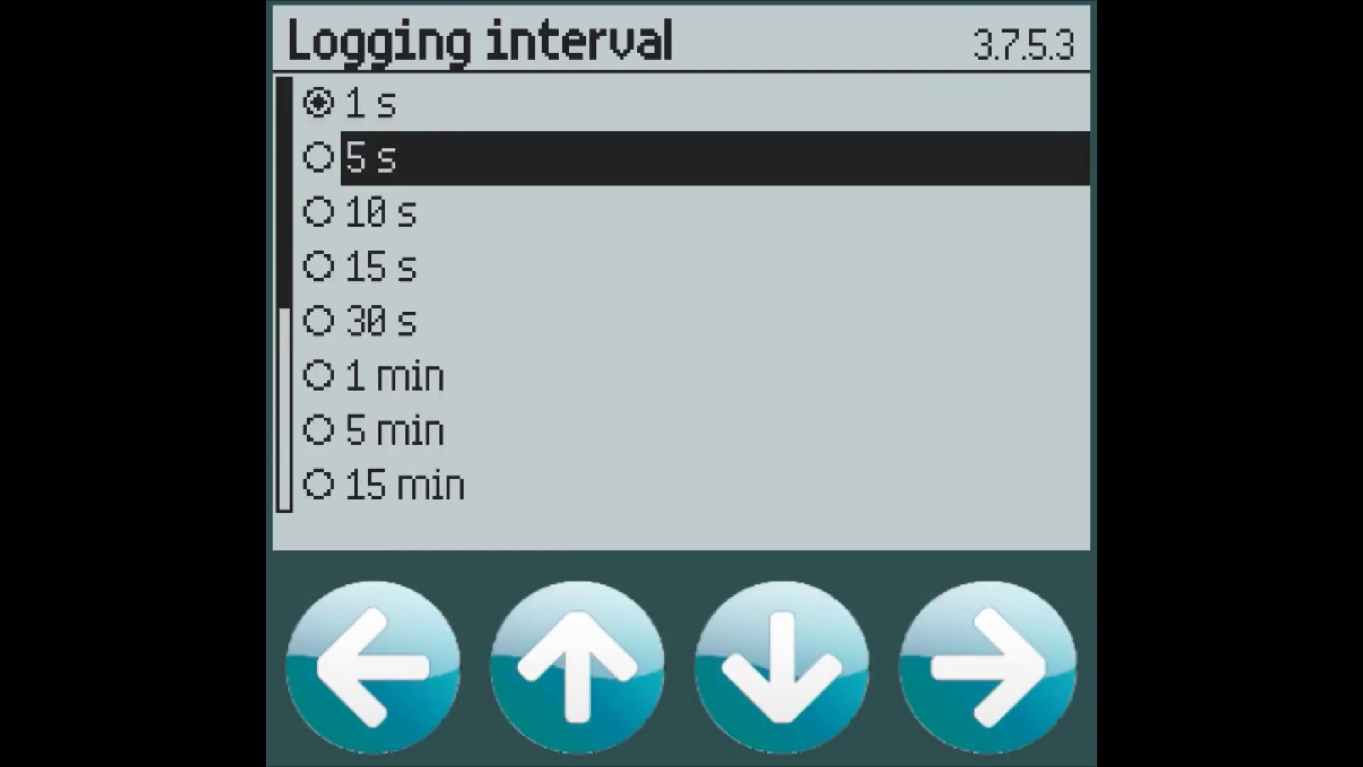
{"action": "key", "text": "Down"}
{"action": "key", "text": "Down"}
{"action": "key", "text": "Down"}
{"action": "key", "text": "Right"}
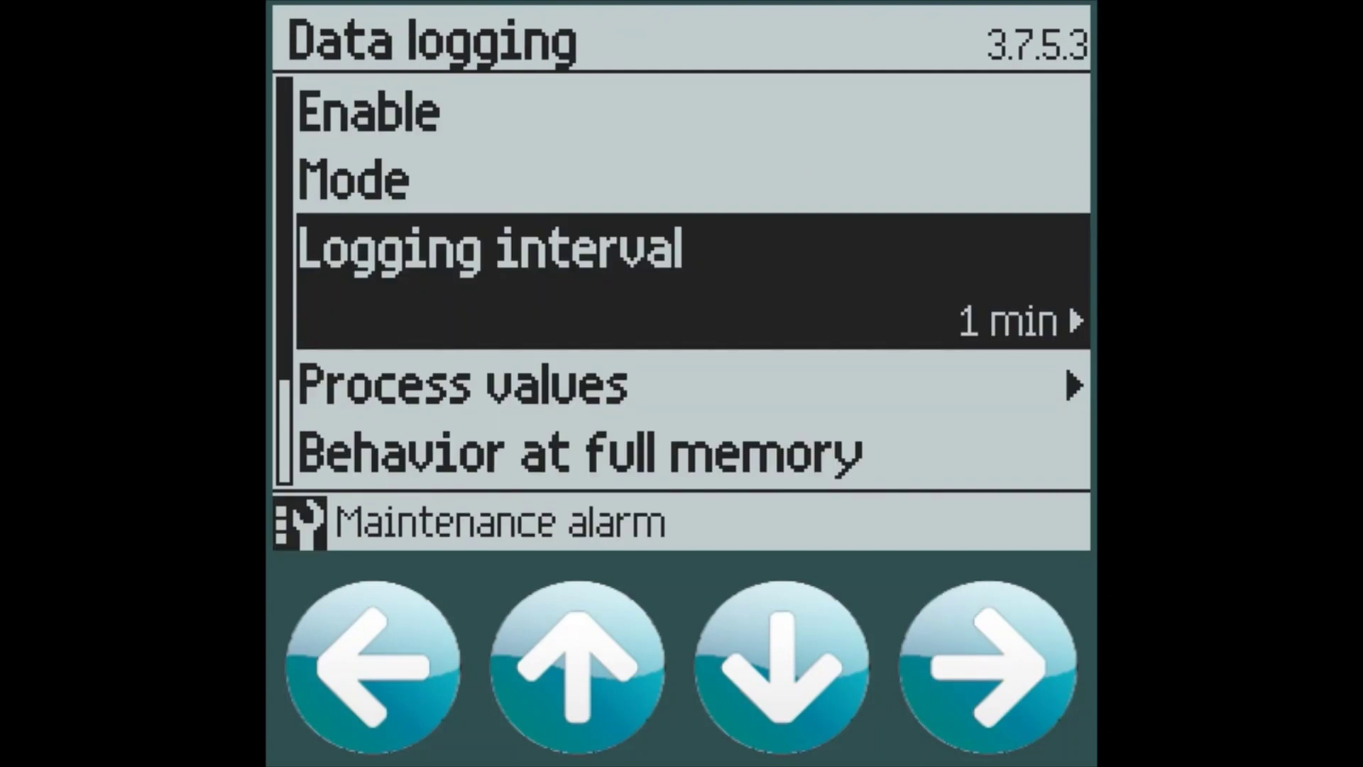
Switch data logging to Enabled and back out to the Memory card menu
{"action": "key", "text": "Up"}
{"action": "key", "text": "Up"}
{"action": "key", "text": "Right"}
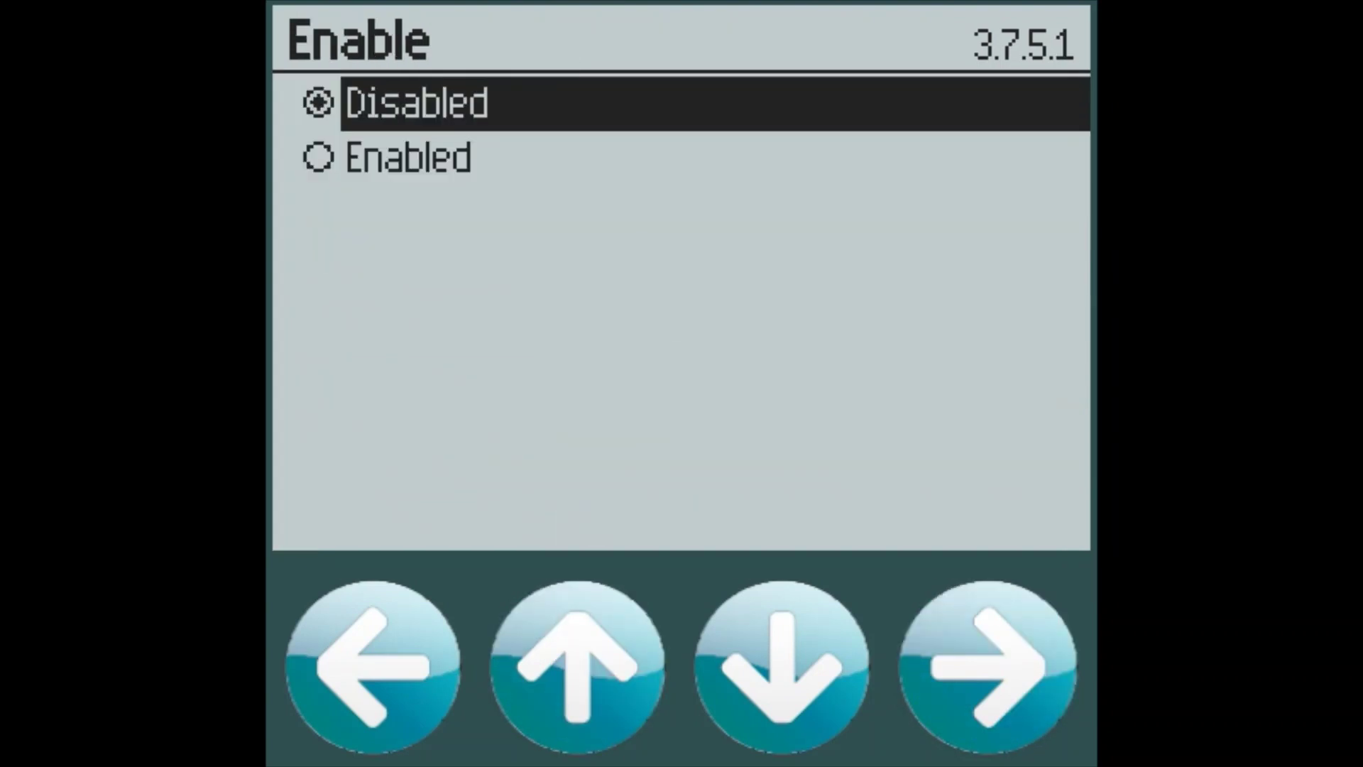
{"action": "key", "text": "Down"}
{"action": "key", "text": "Right"}
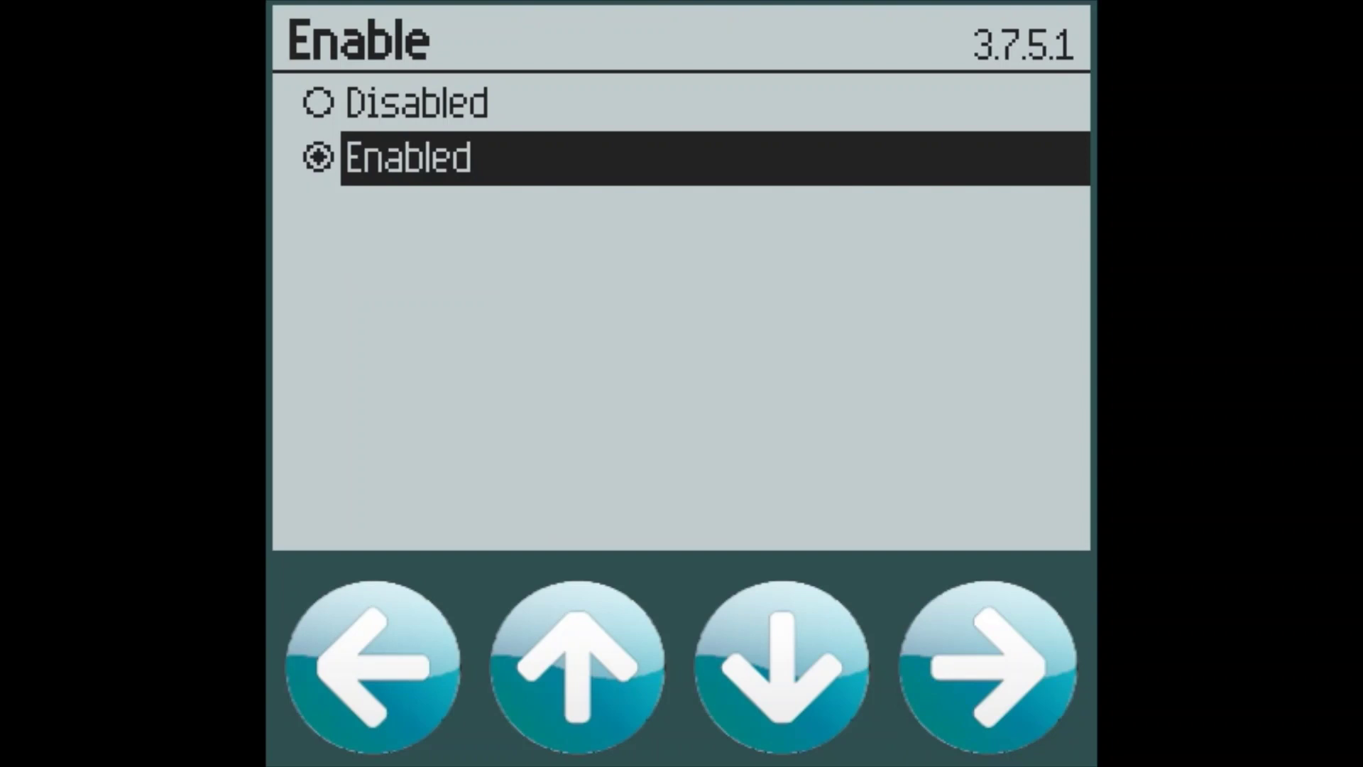
{"action": "key", "text": "Left"}
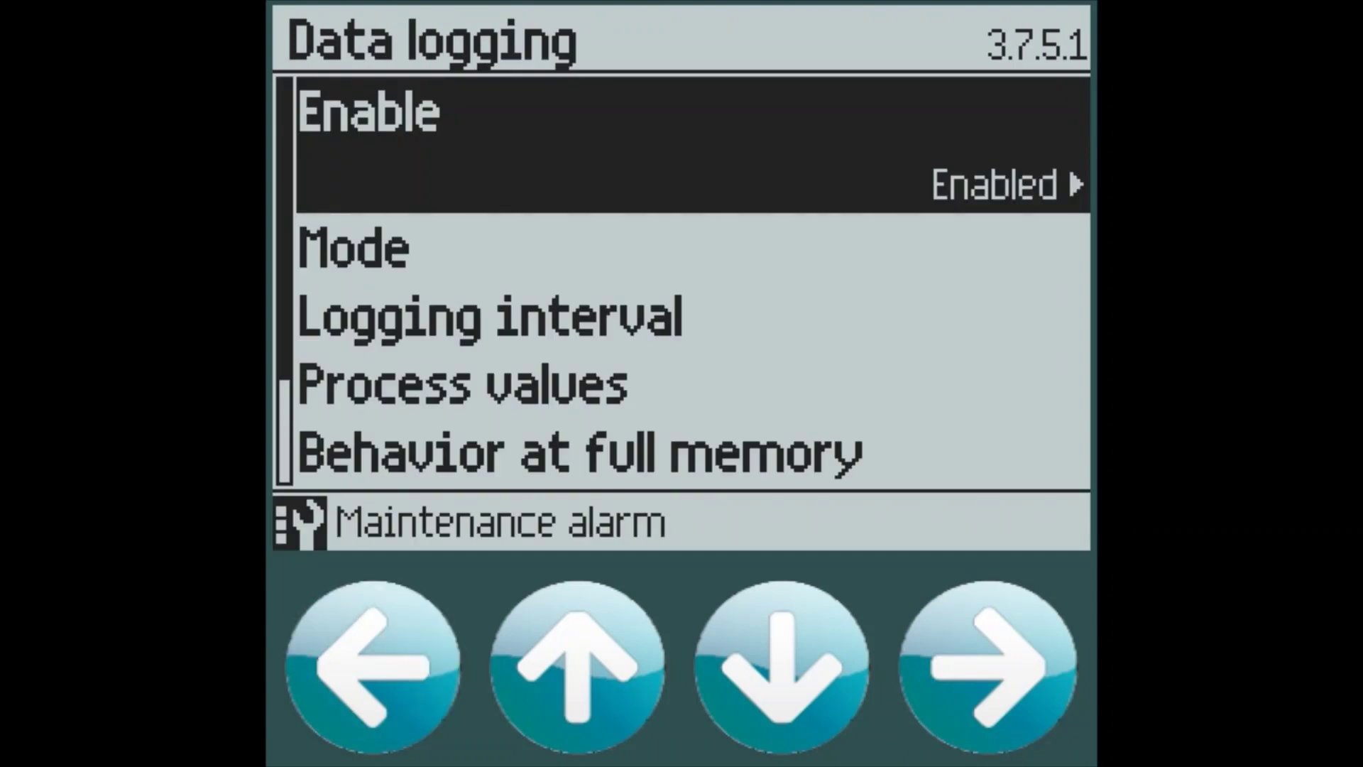
{"action": "key", "text": "Left"}
{"action": "key", "text": "Left"}
{"action": "key", "text": "Left"}
{"action": "key", "text": "Left"}
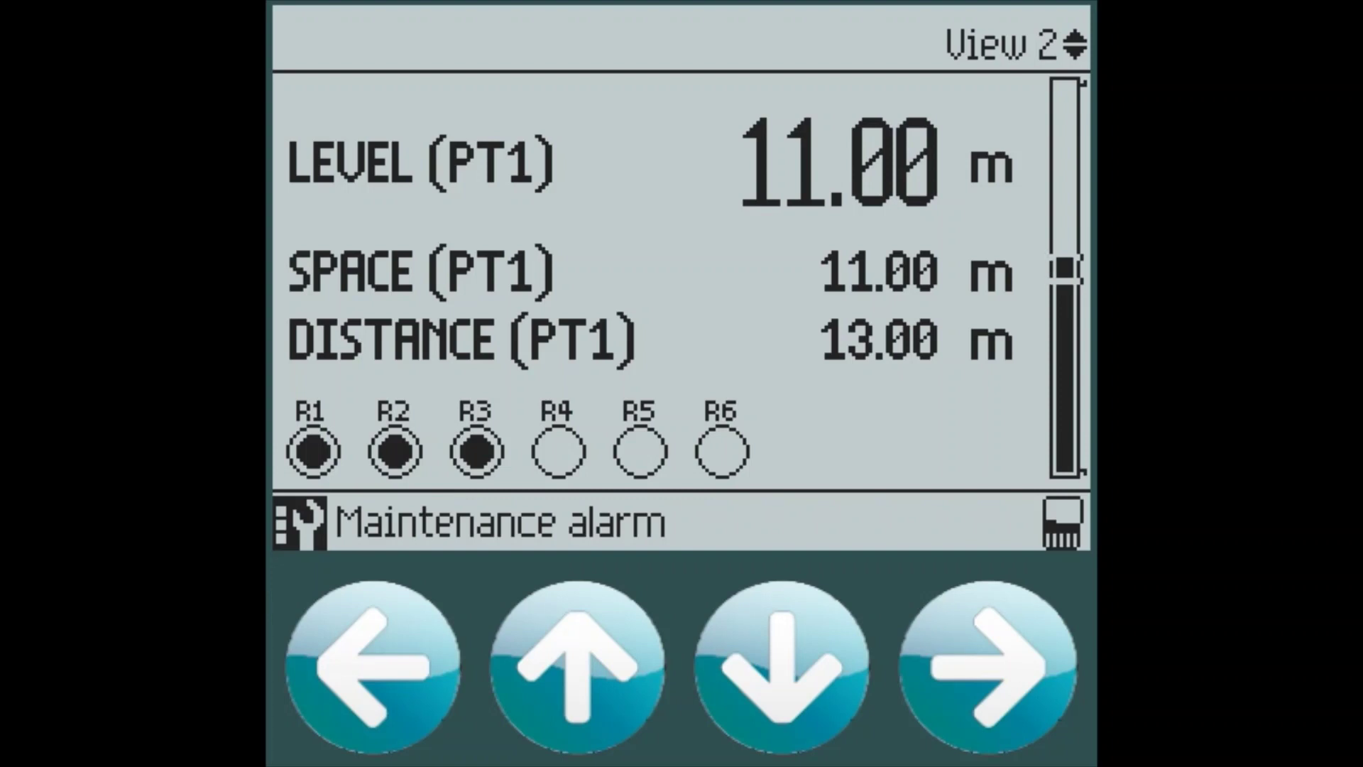
Go from the readings to Maintenance and diagnostics > Restore setup
{"action": "key", "text": "Right"}
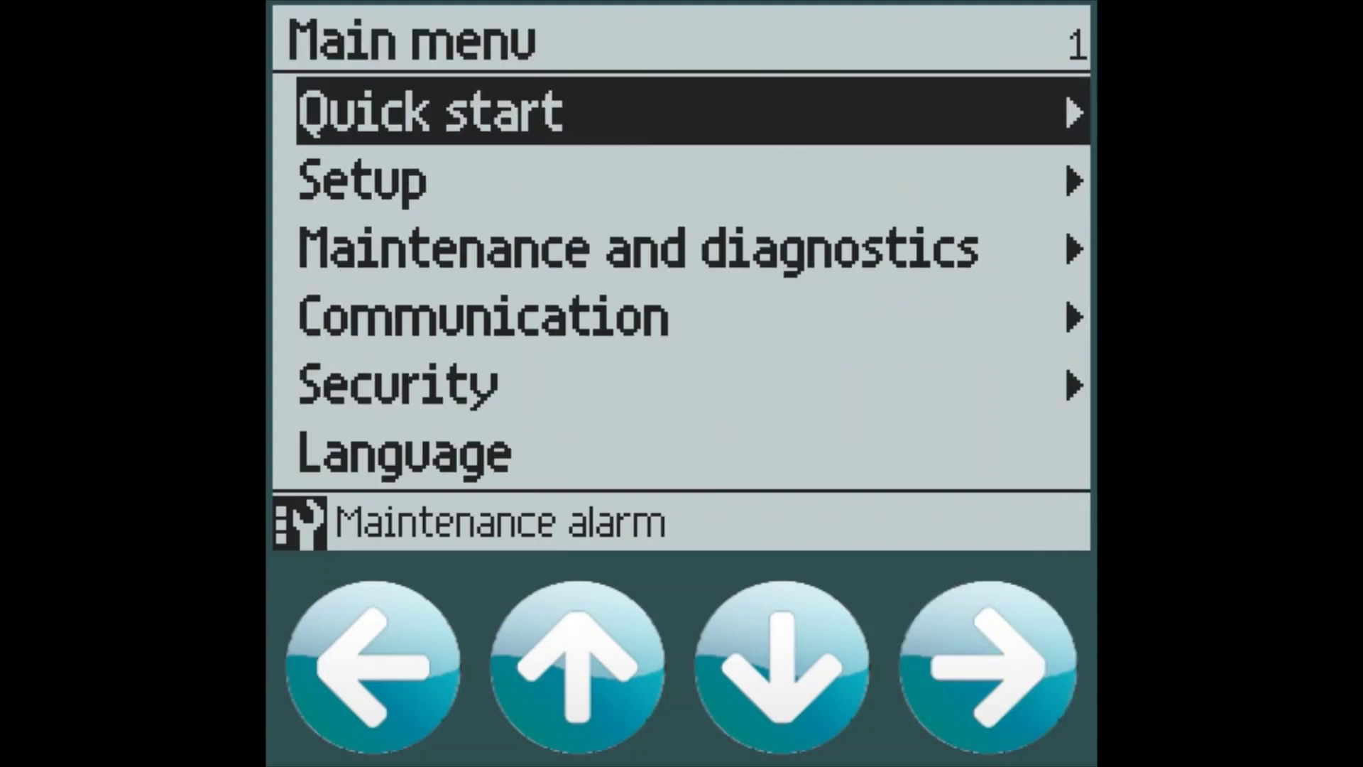
{"action": "key", "text": "Down"}
{"action": "key", "text": "Down"}
{"action": "key", "text": "Right"}
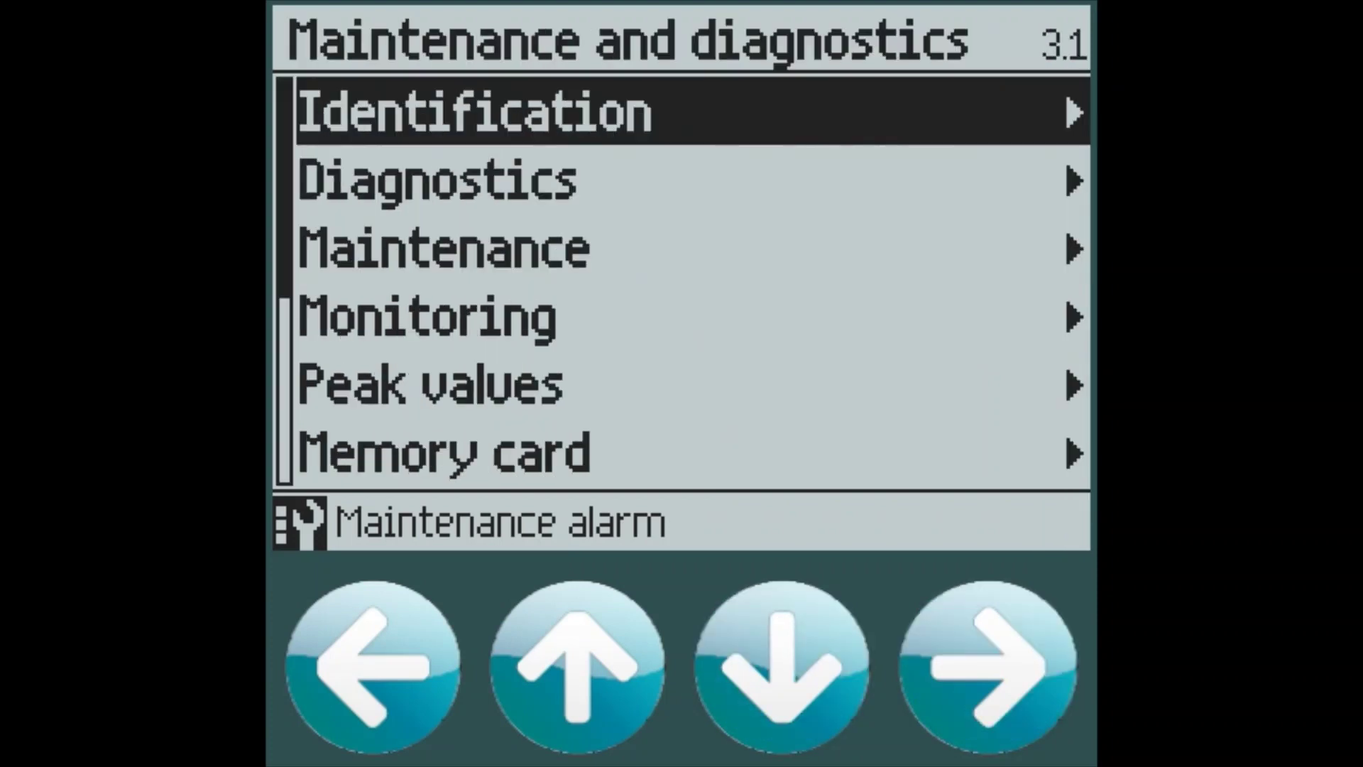
{"action": "key", "text": "Up"}
{"action": "key", "text": "Up"}
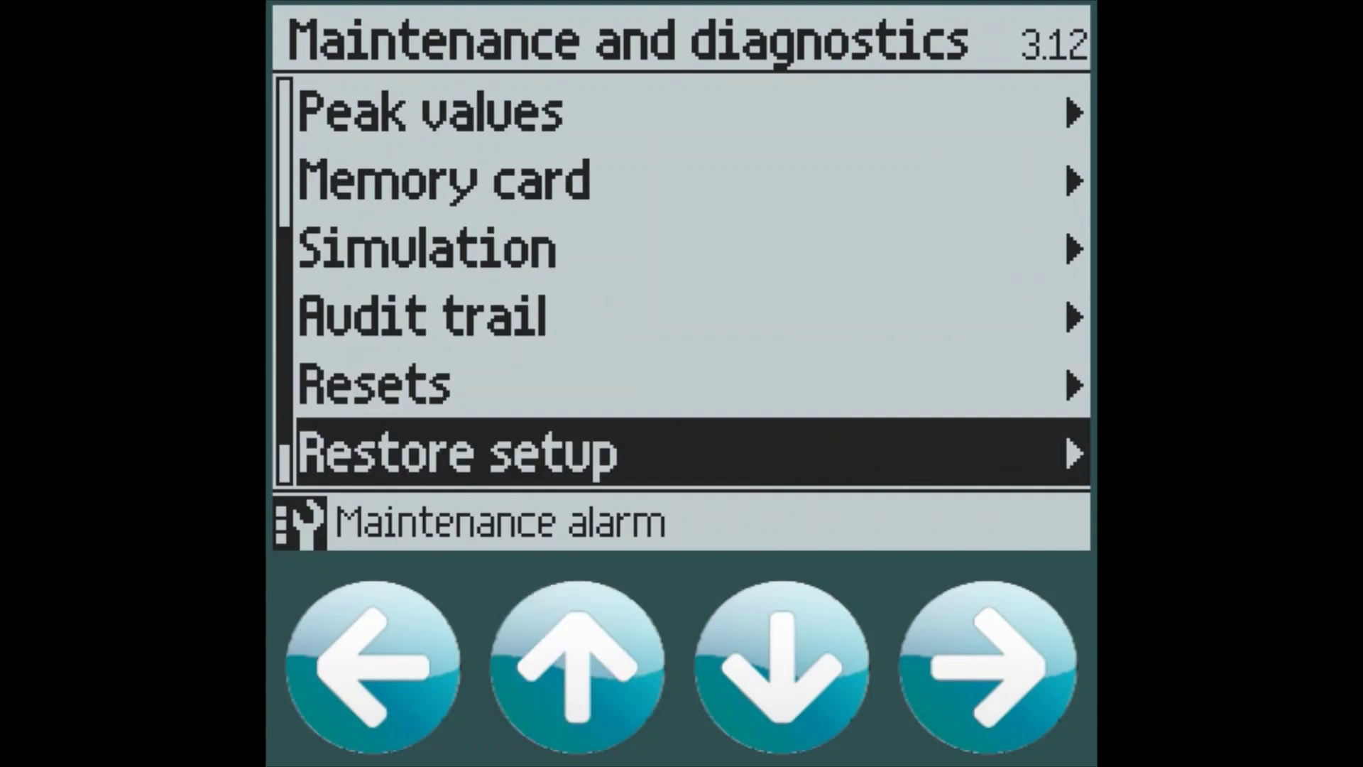
{"action": "key", "text": "Right"}
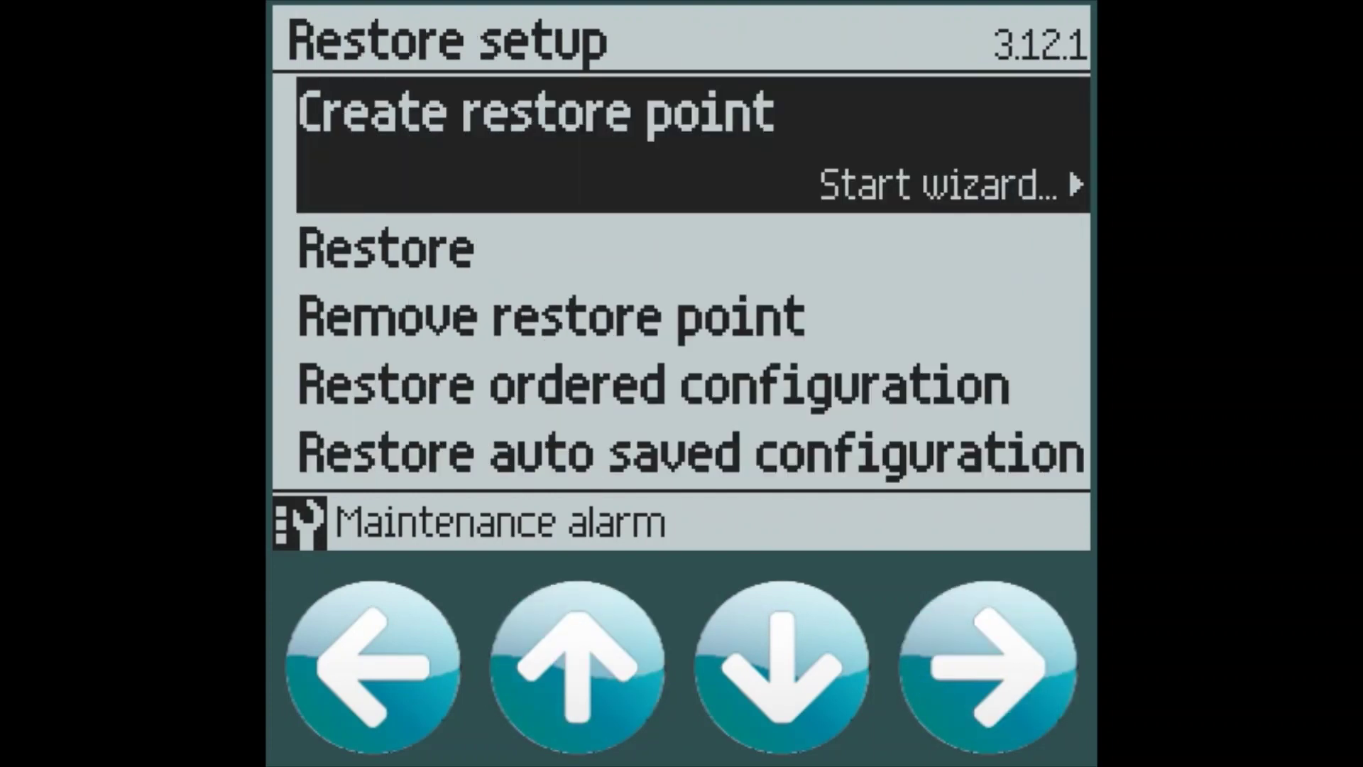
Create a restore point named BACKUP, then back out to Maintenance and diagnostics
{"action": "key", "text": "Right"}
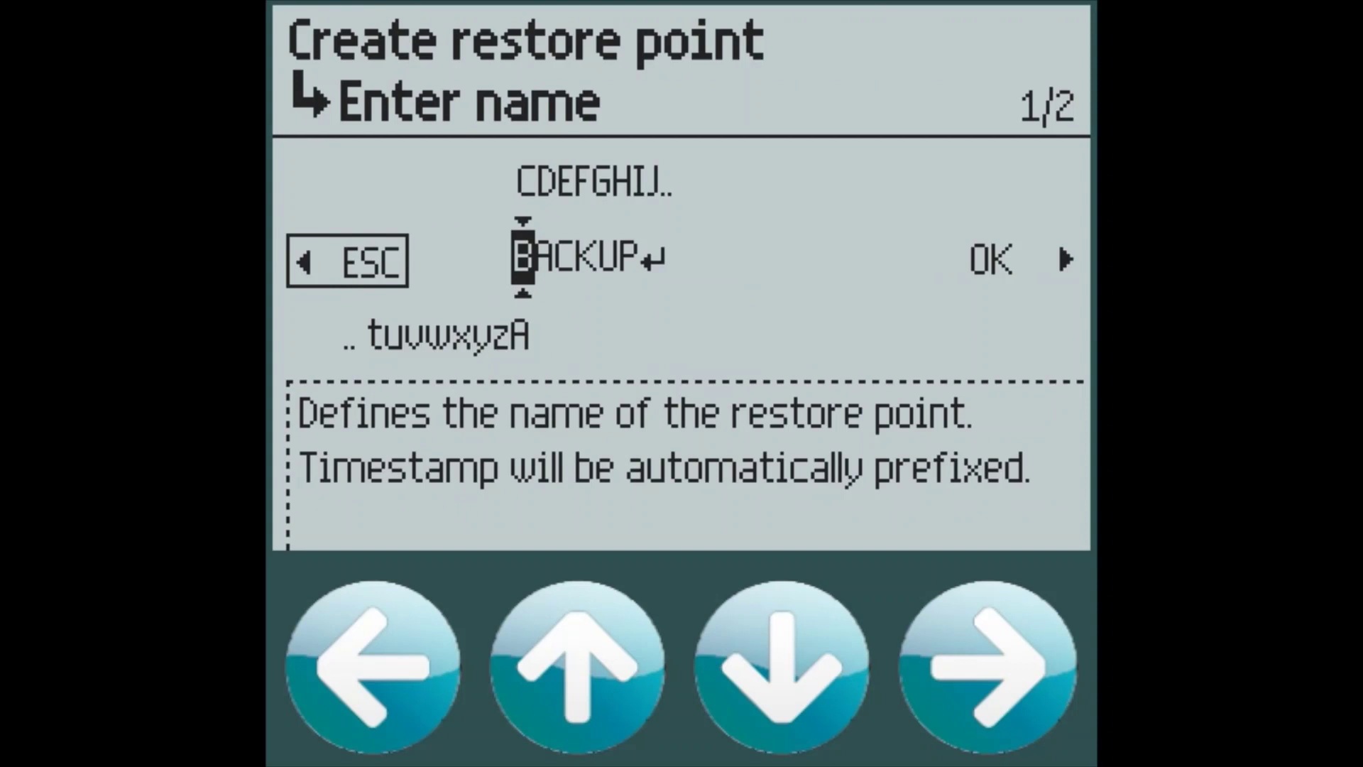
{"action": "key", "text": "Right"}
{"action": "key", "text": "Right"}
{"action": "key", "text": "Right"}
{"action": "key", "text": "Right"}
{"action": "key", "text": "Right"}
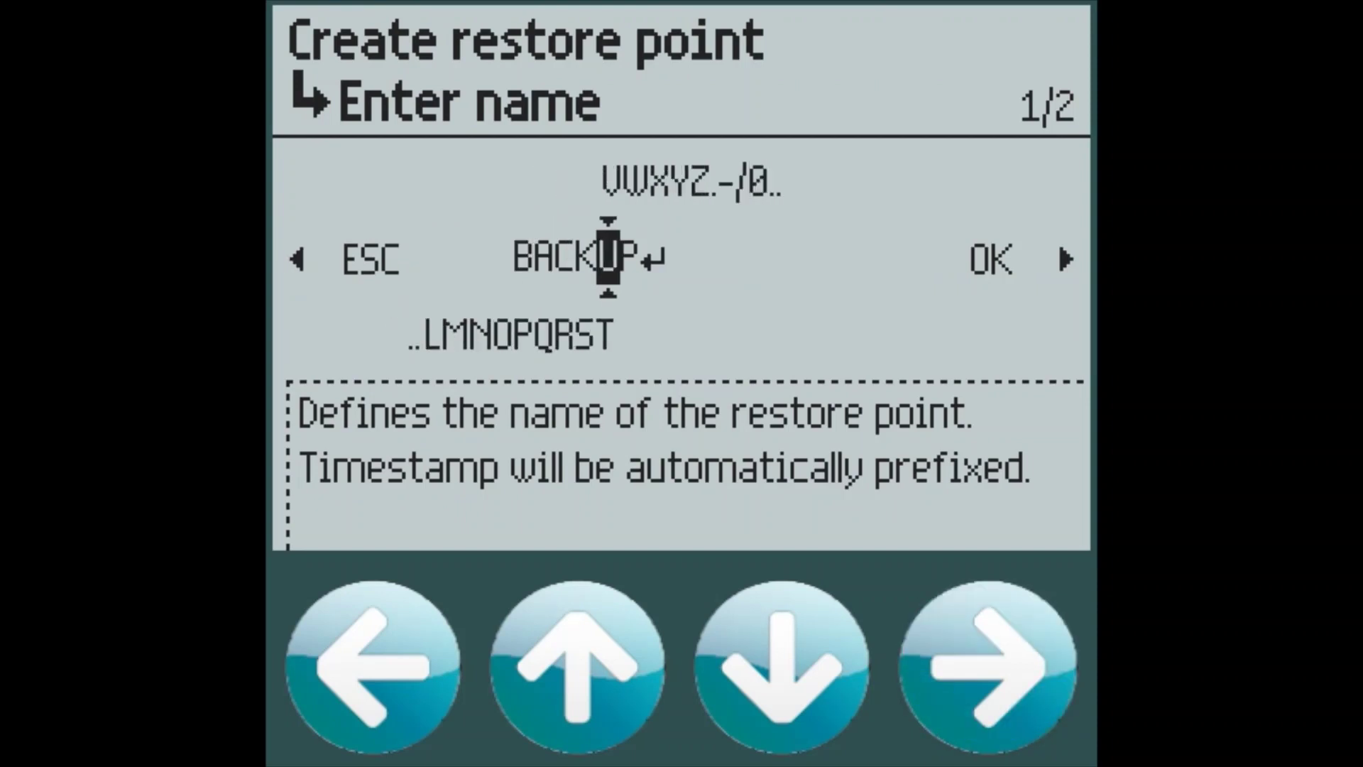
{"action": "key", "text": "Right"}
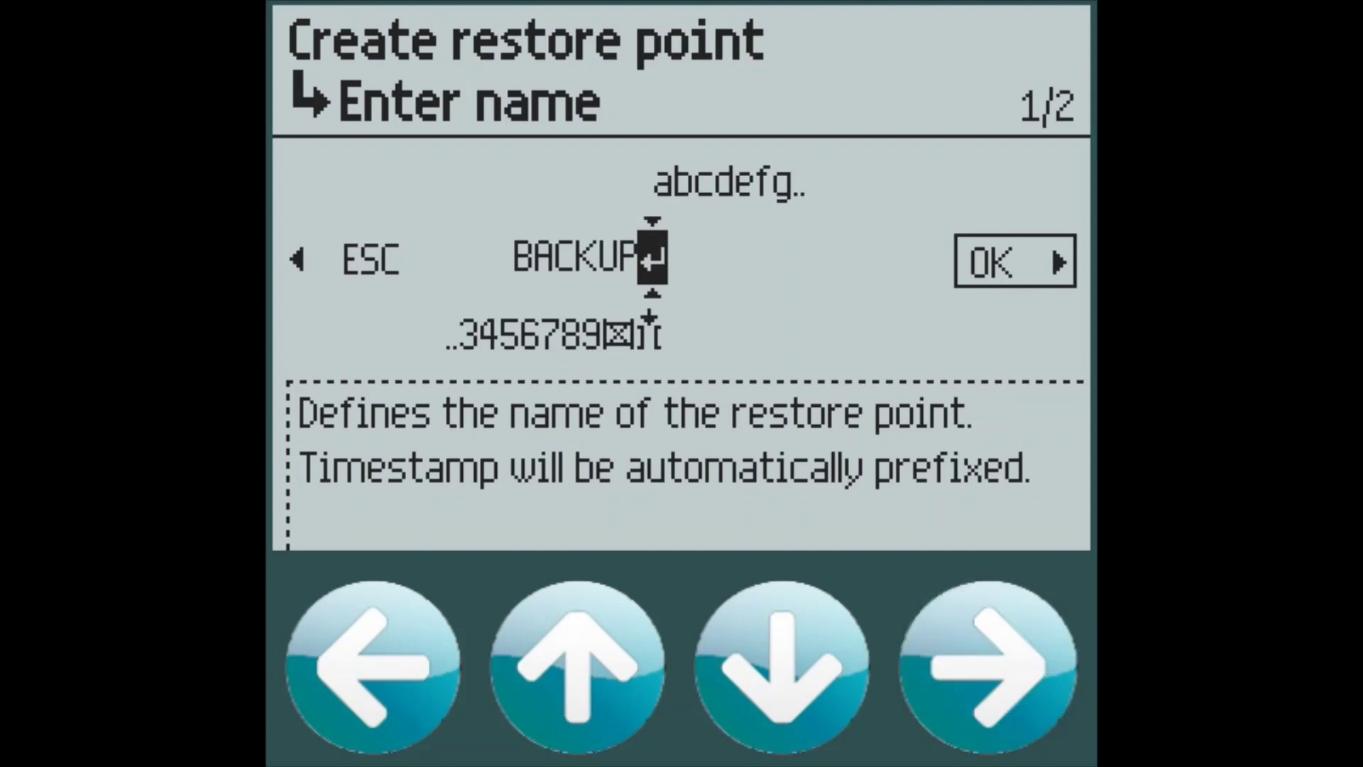
{"action": "key", "text": "Right"}
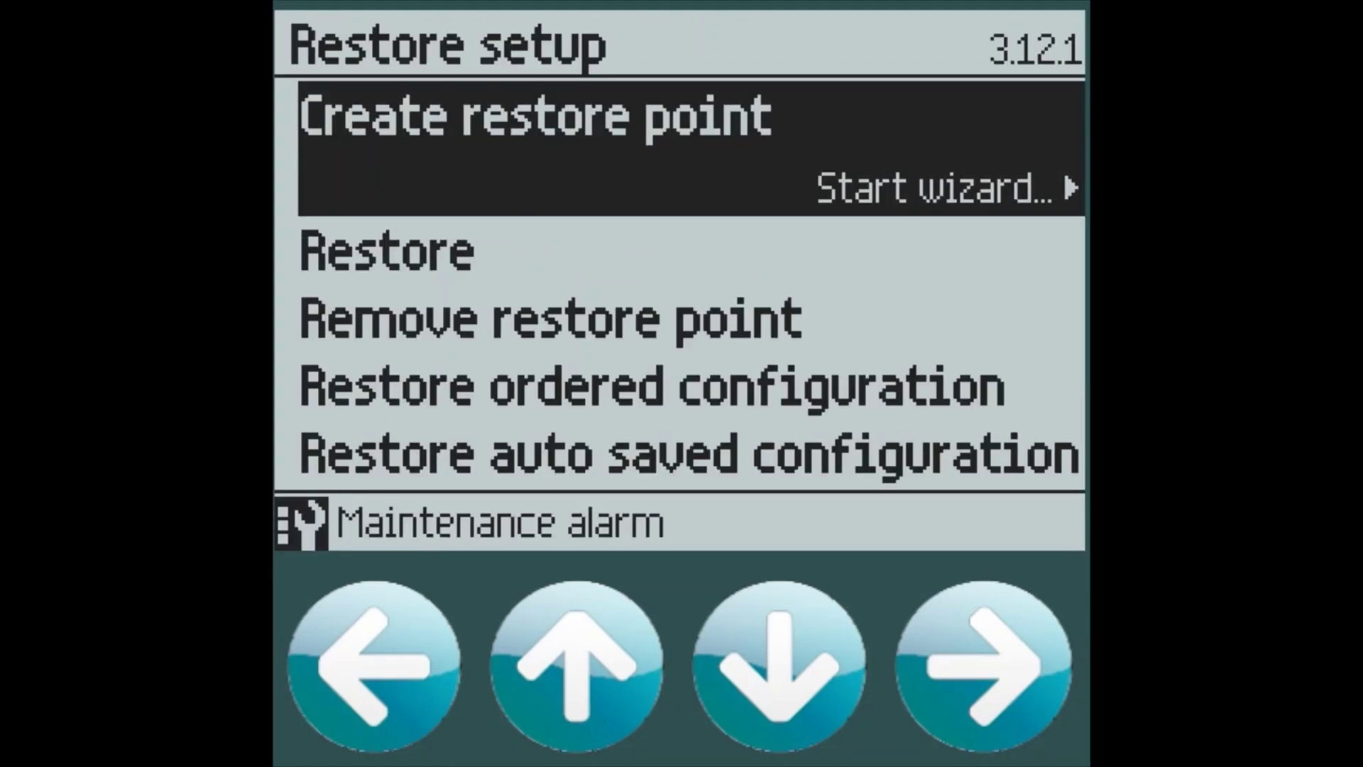
{"action": "key", "text": "Down"}
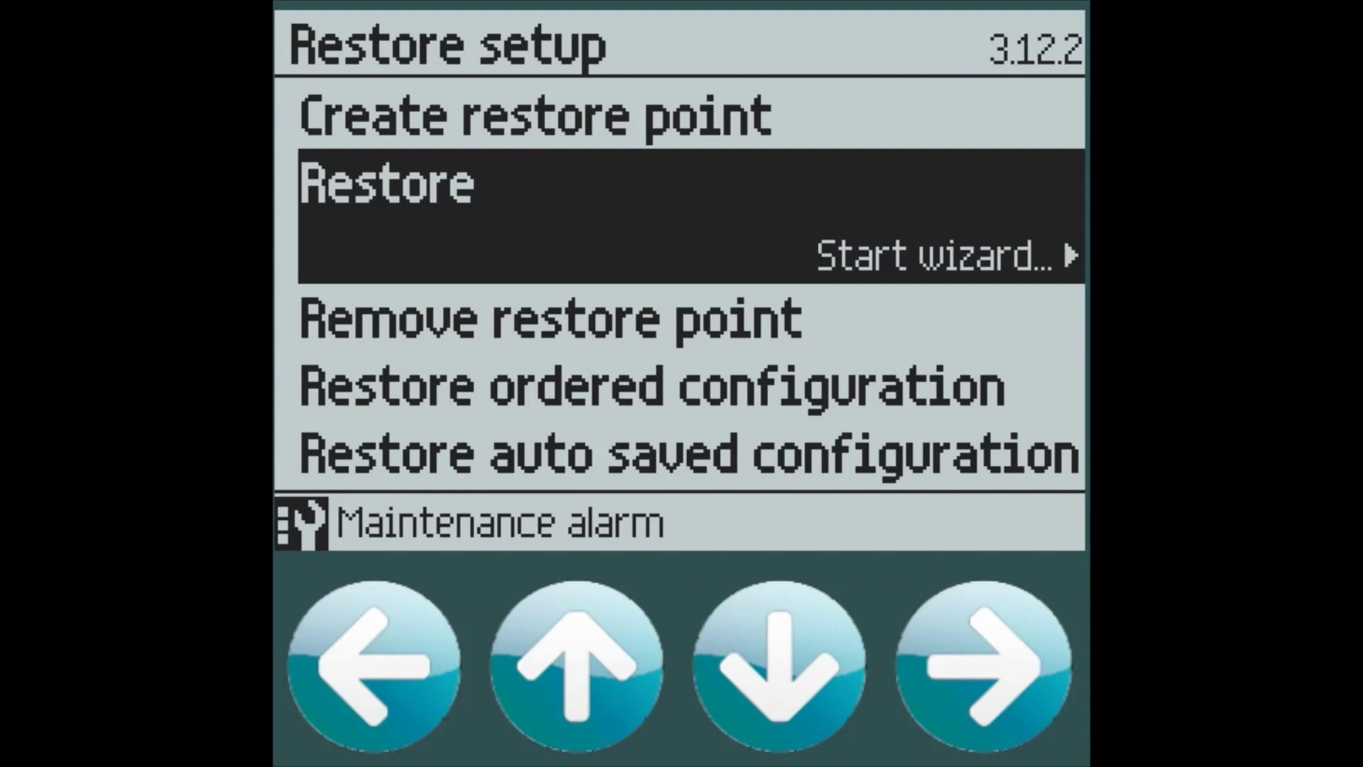
{"action": "key", "text": "Left"}
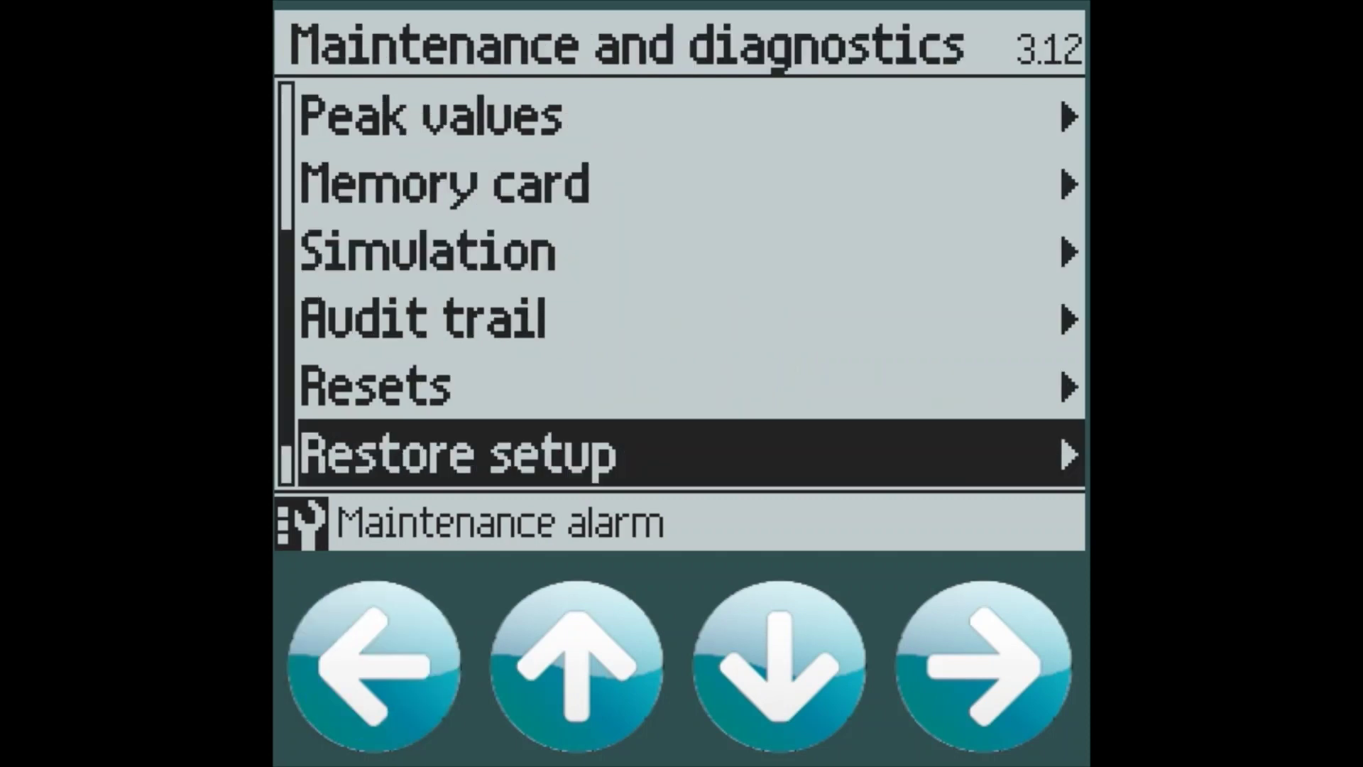
Navigate to Setup > Application > Pump control > Delay between starts
{"action": "key", "text": "Left"}
{"action": "key", "text": "Left"}
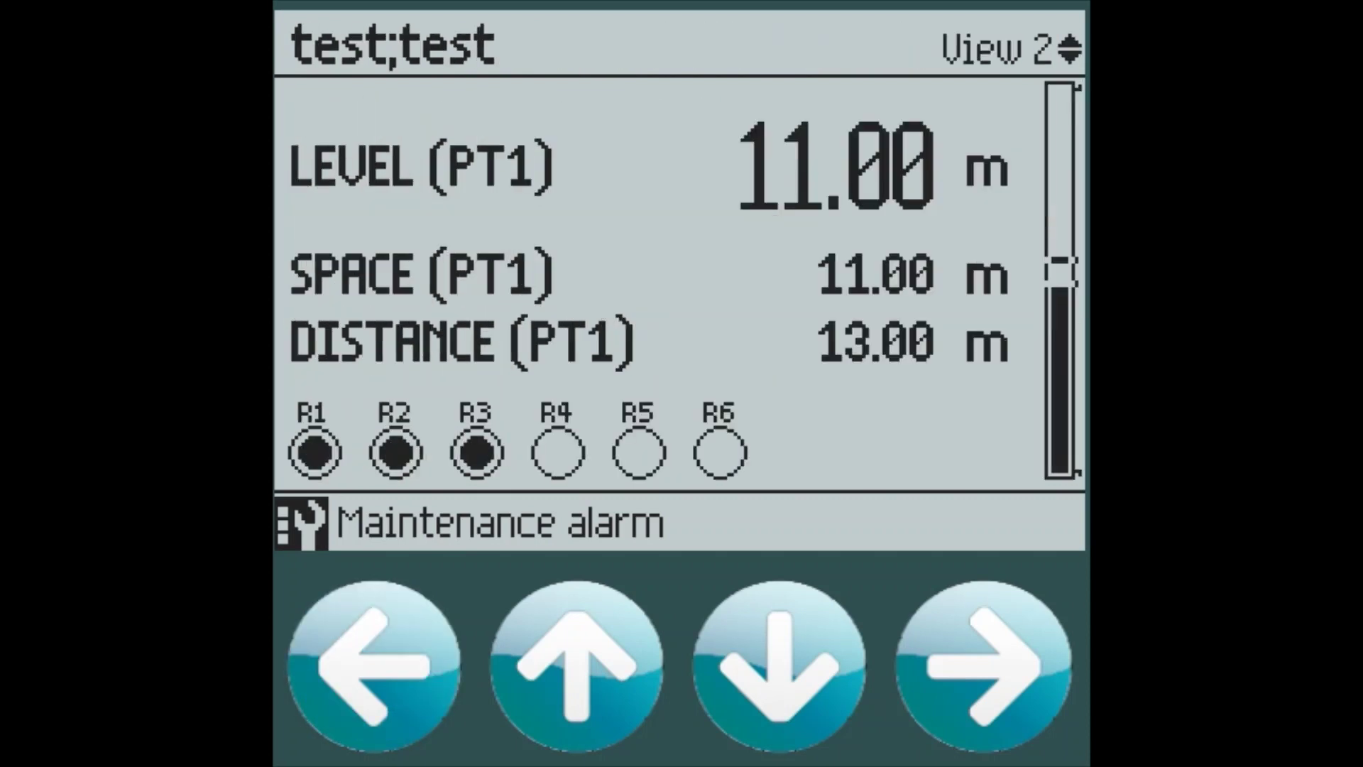
{"action": "key", "text": "Right"}
{"action": "key", "text": "Down"}
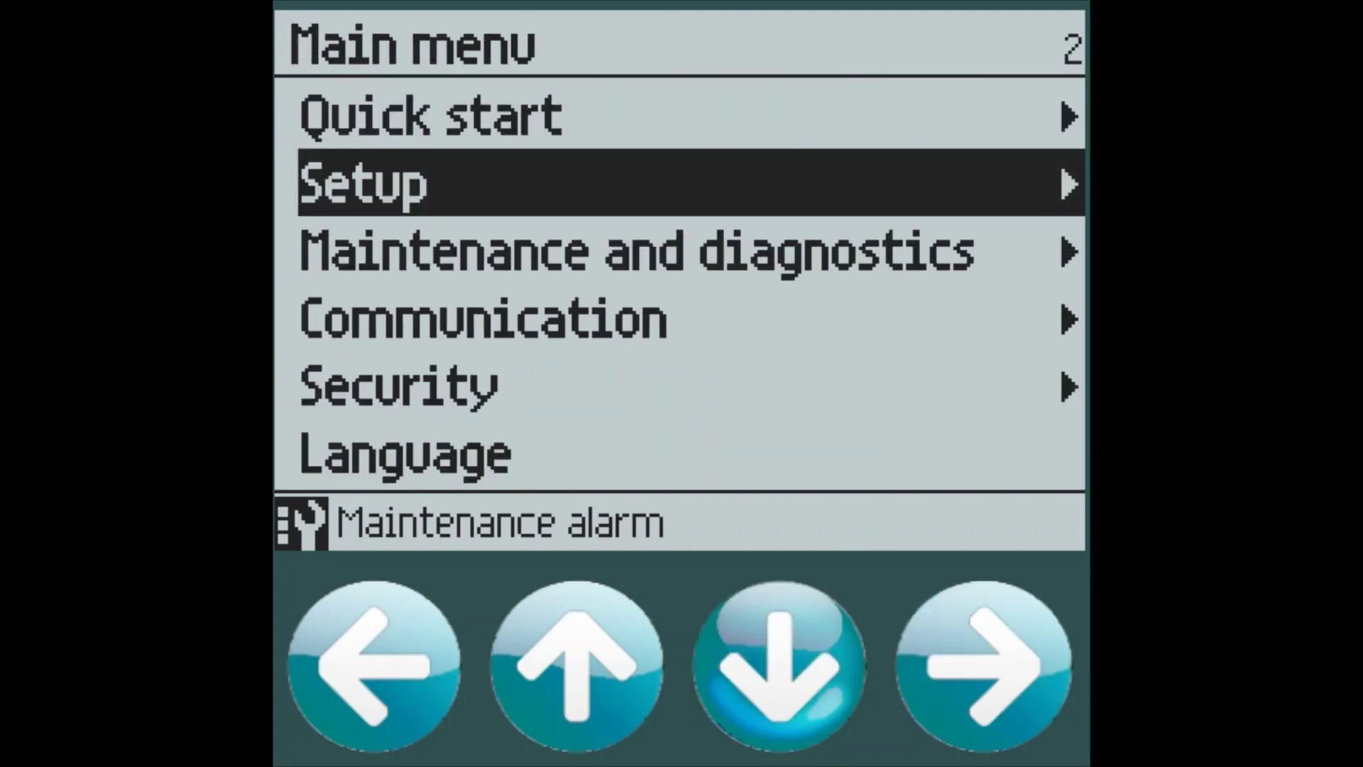
{"action": "key", "text": "Right"}
{"action": "key", "text": "Down"}
{"action": "key", "text": "Down"}
{"action": "key", "text": "Down"}
{"action": "key", "text": "Down"}
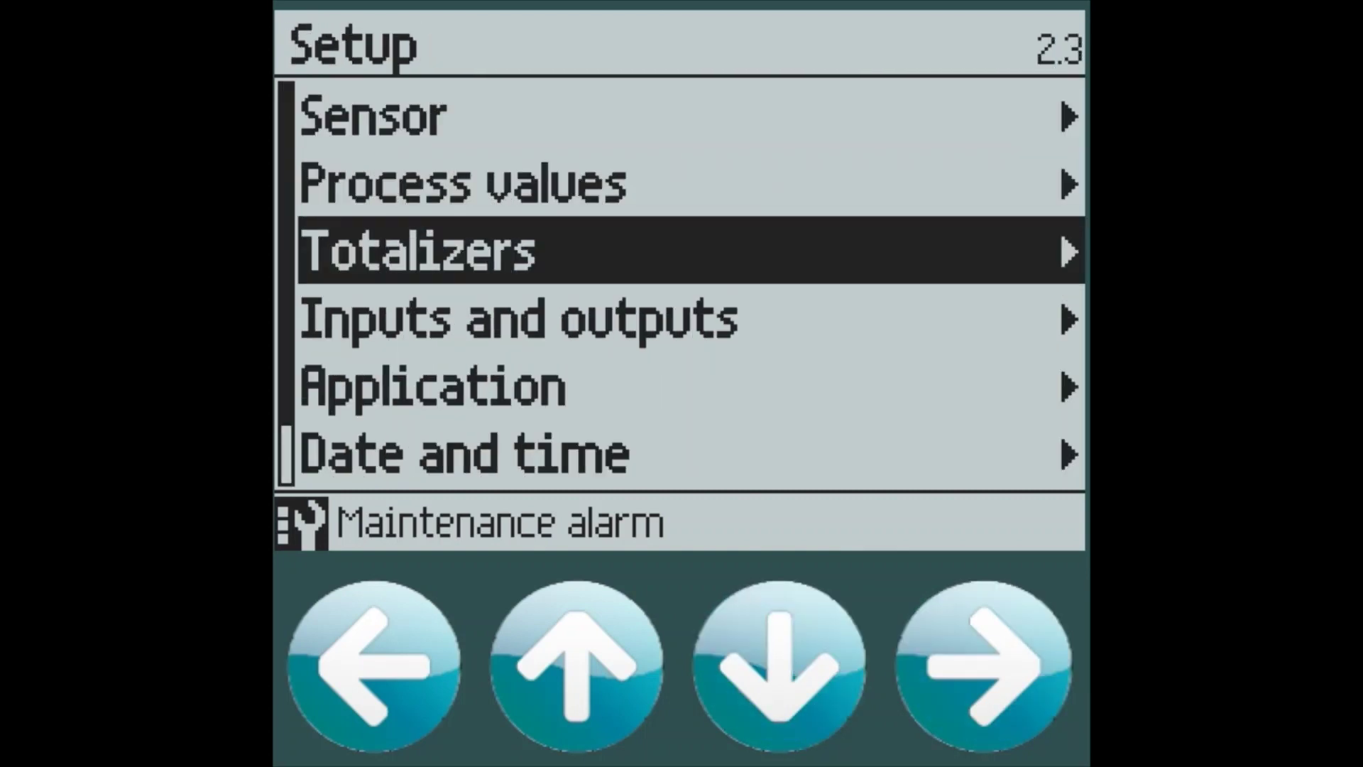
{"action": "key", "text": "Right"}
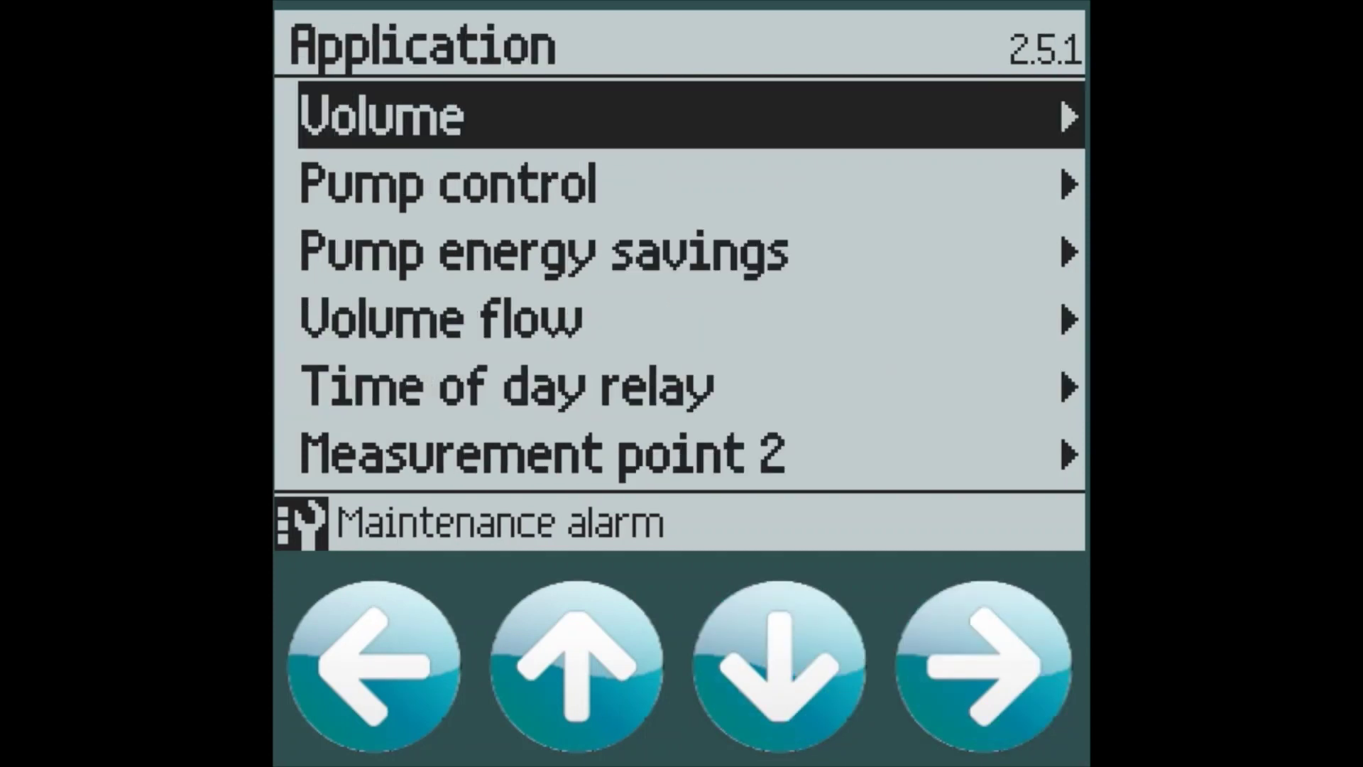
{"action": "key", "text": "Down"}
{"action": "key", "text": "Right"}
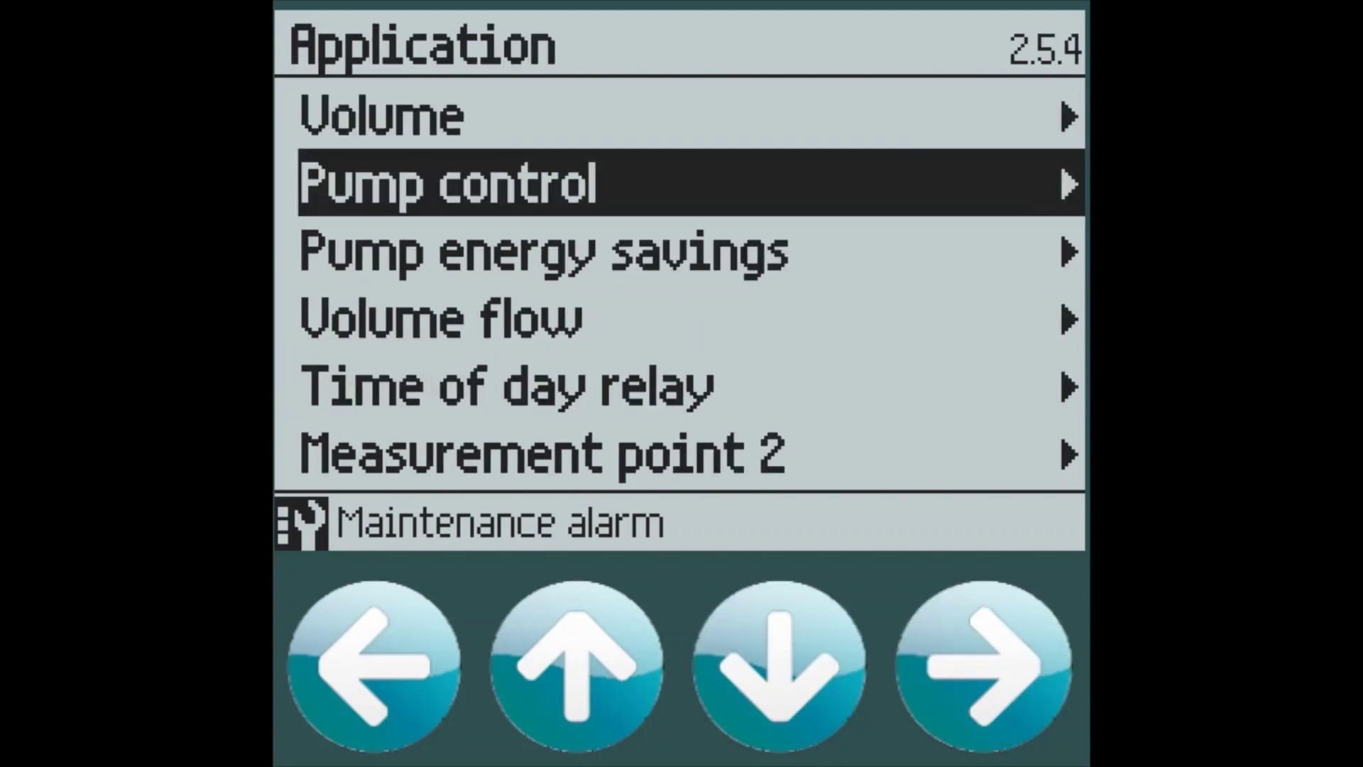
{"action": "key", "text": "Right"}
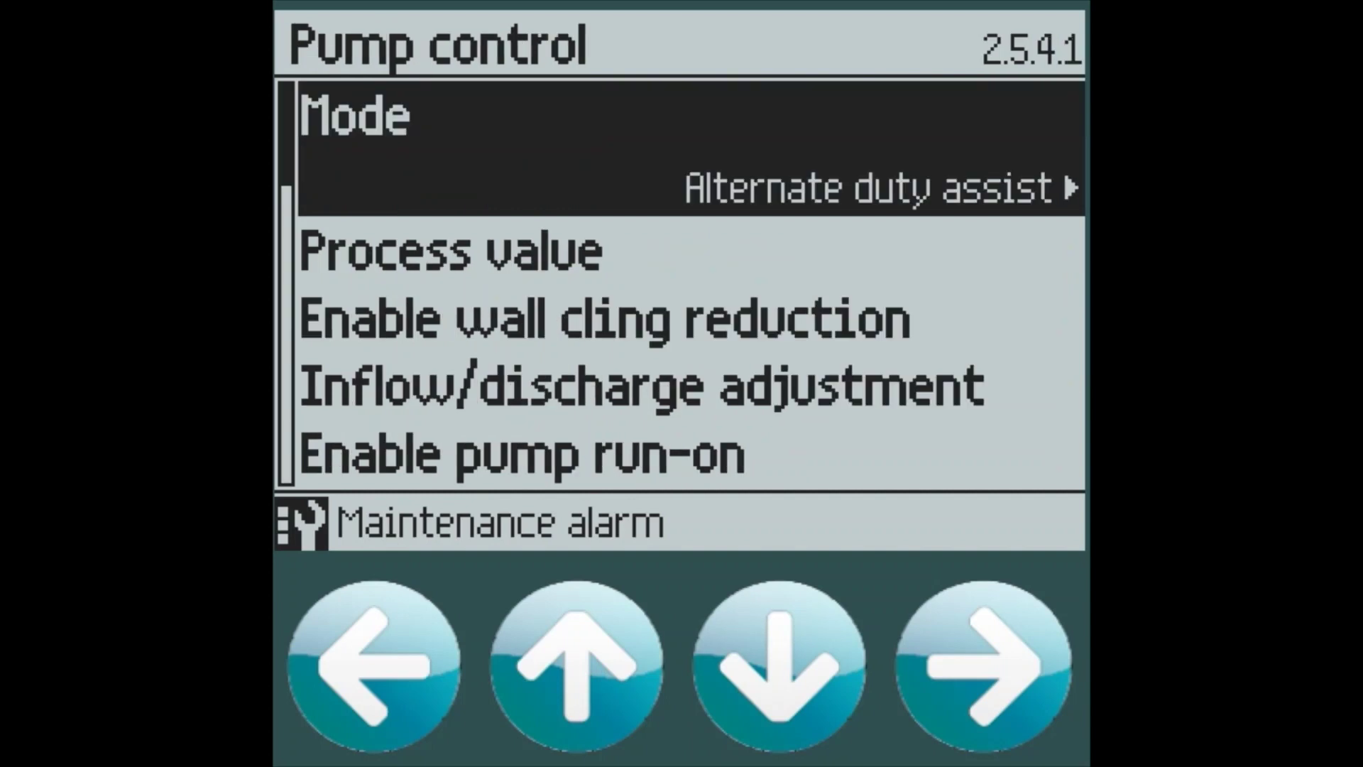
{"action": "key", "text": "Down"}
{"action": "key", "text": "Down"}
{"action": "key", "text": "Down"}
{"action": "key", "text": "Down"}
{"action": "key", "text": "Down"}
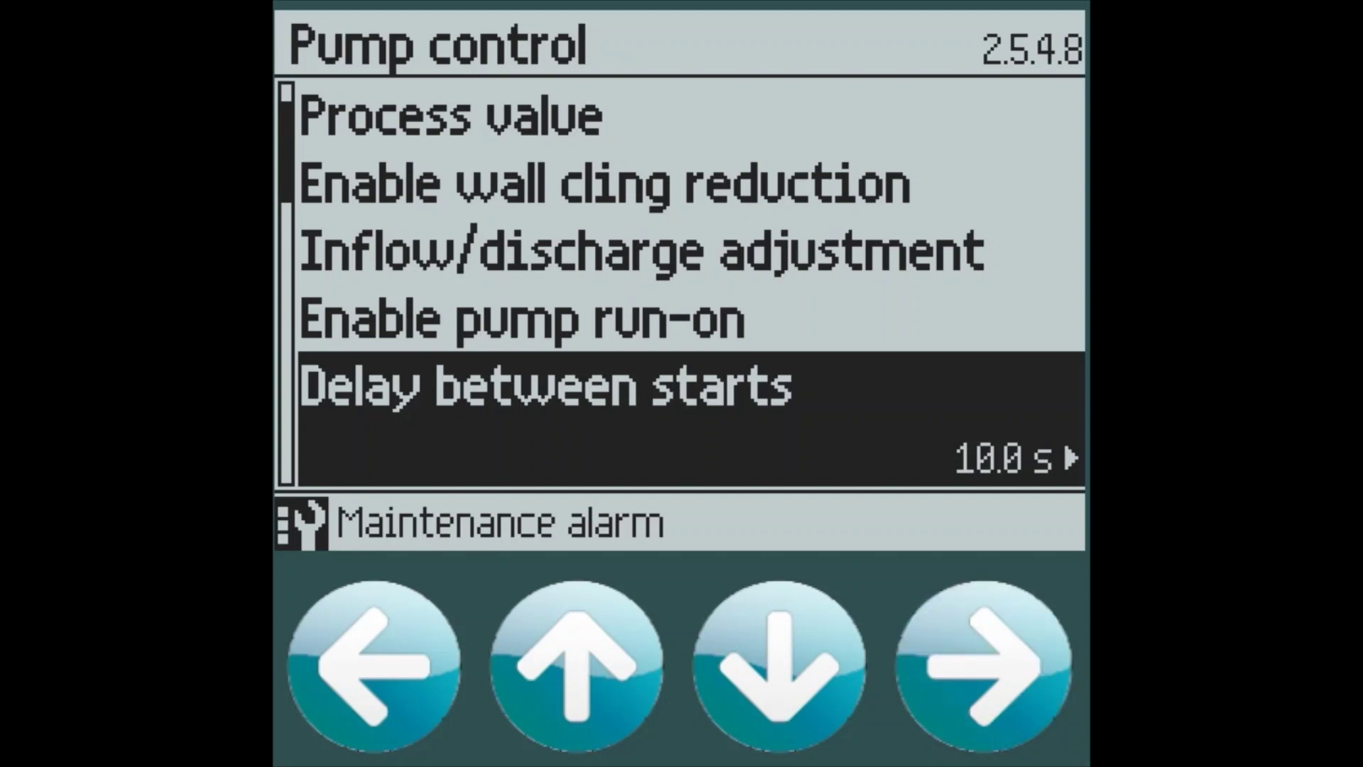
Change the delay between starts from 10.0 s to 0.0 s and confirm it
{"action": "key", "text": "Right"}
{"action": "key", "text": "Down"}
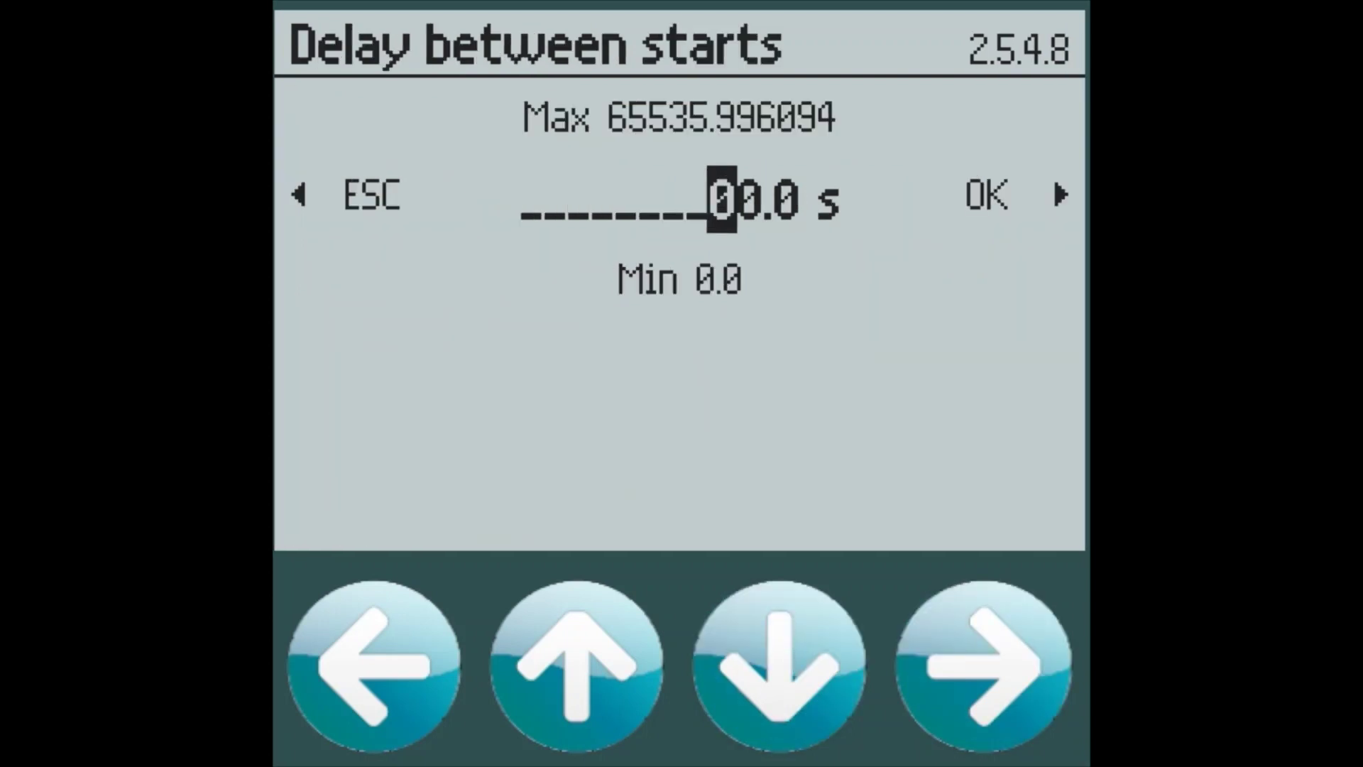
{"action": "key", "text": "Right"}
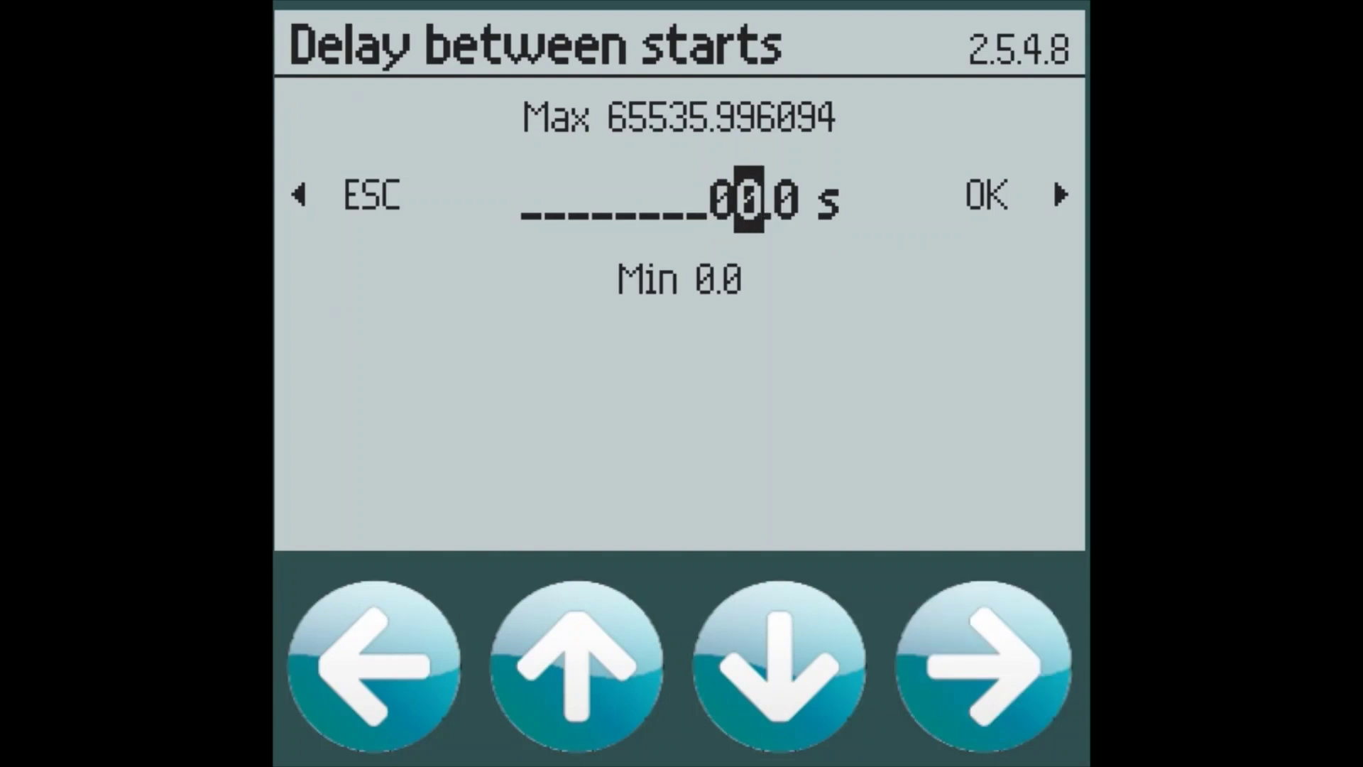
{"action": "key", "text": "Right"}
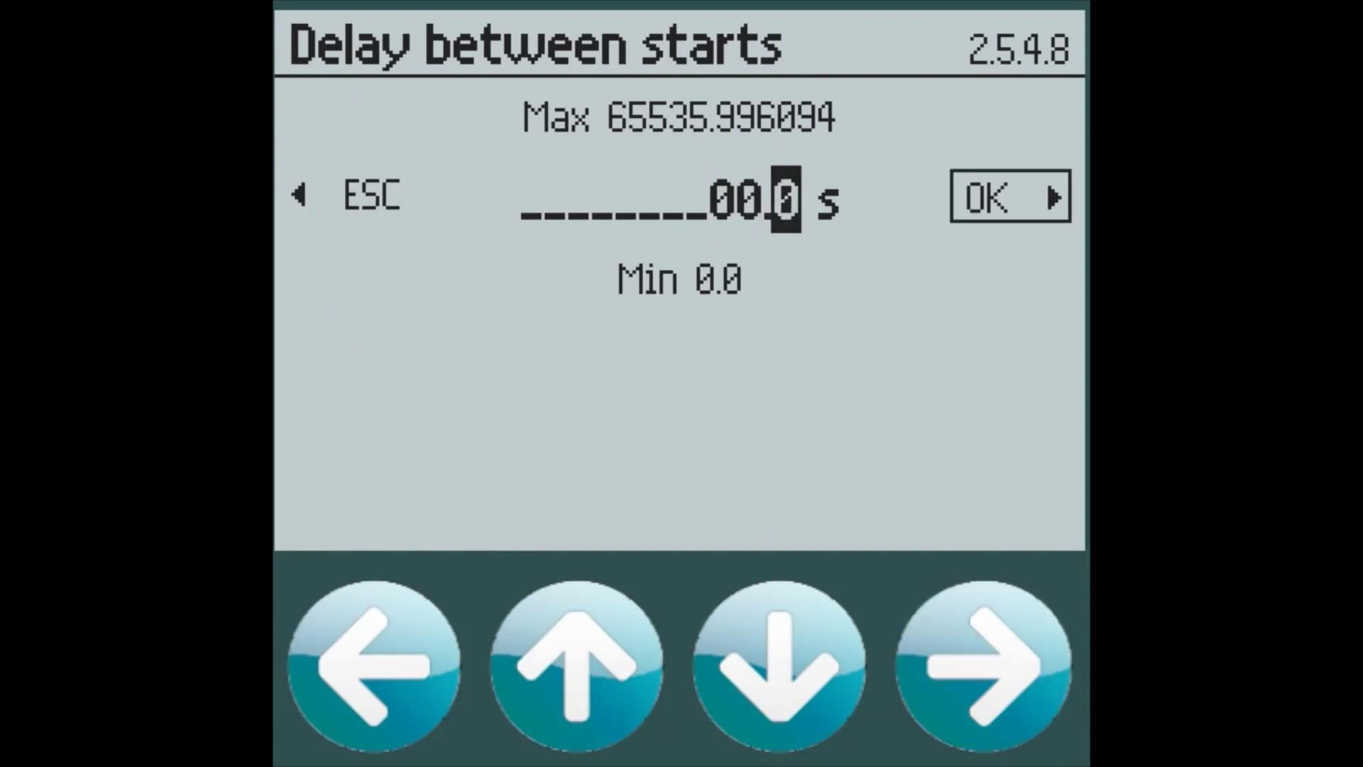
{"action": "key", "text": "Right"}
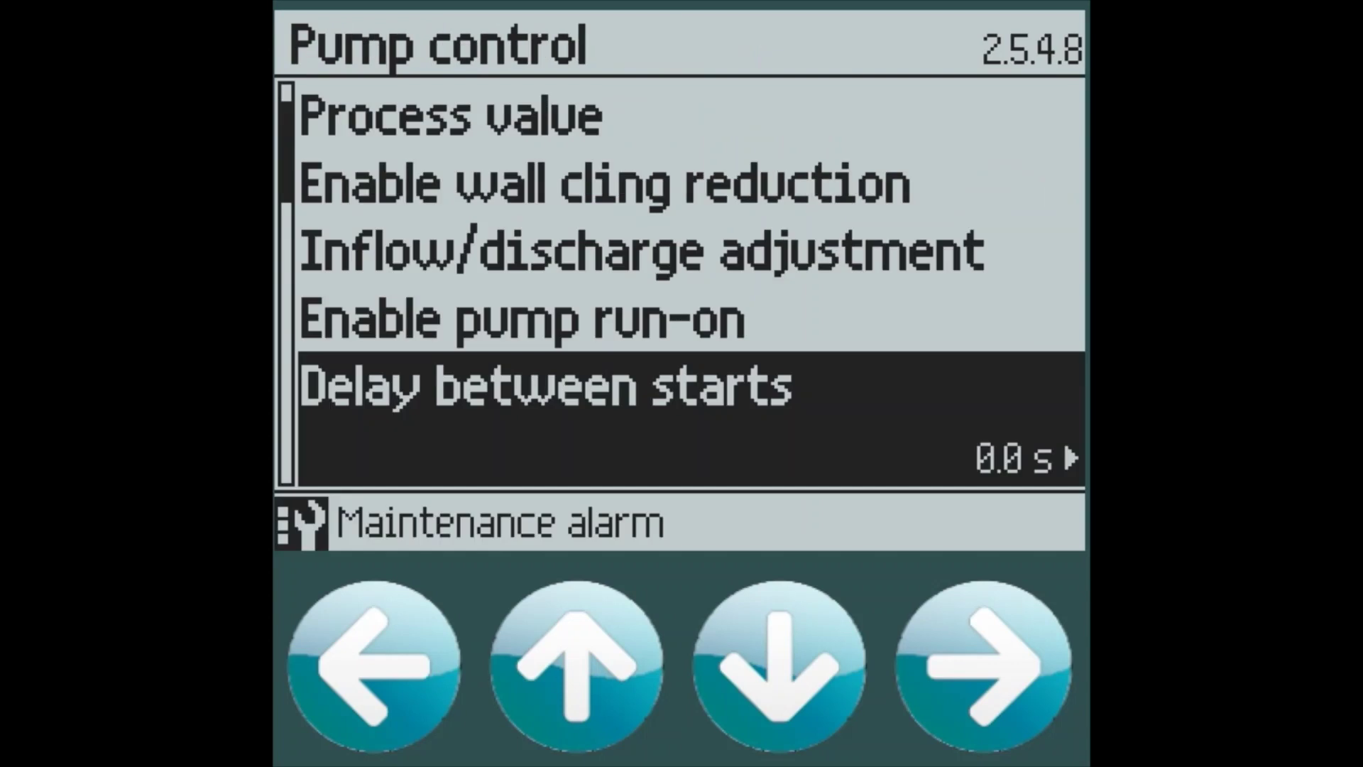
{"action": "key", "text": "Down"}
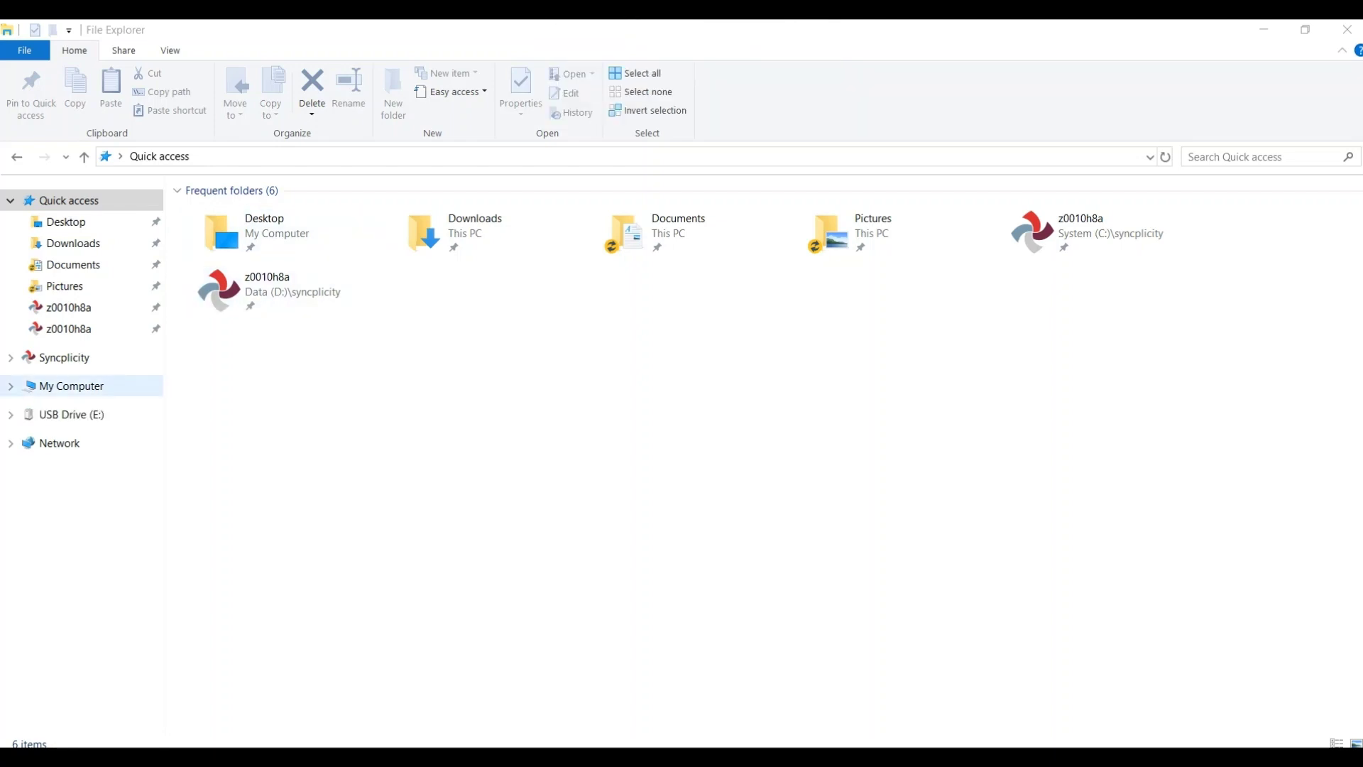
Show USB Drive (E:) and open its RESTORE folder
{"action": "left_click", "coordinate": [71, 414]}
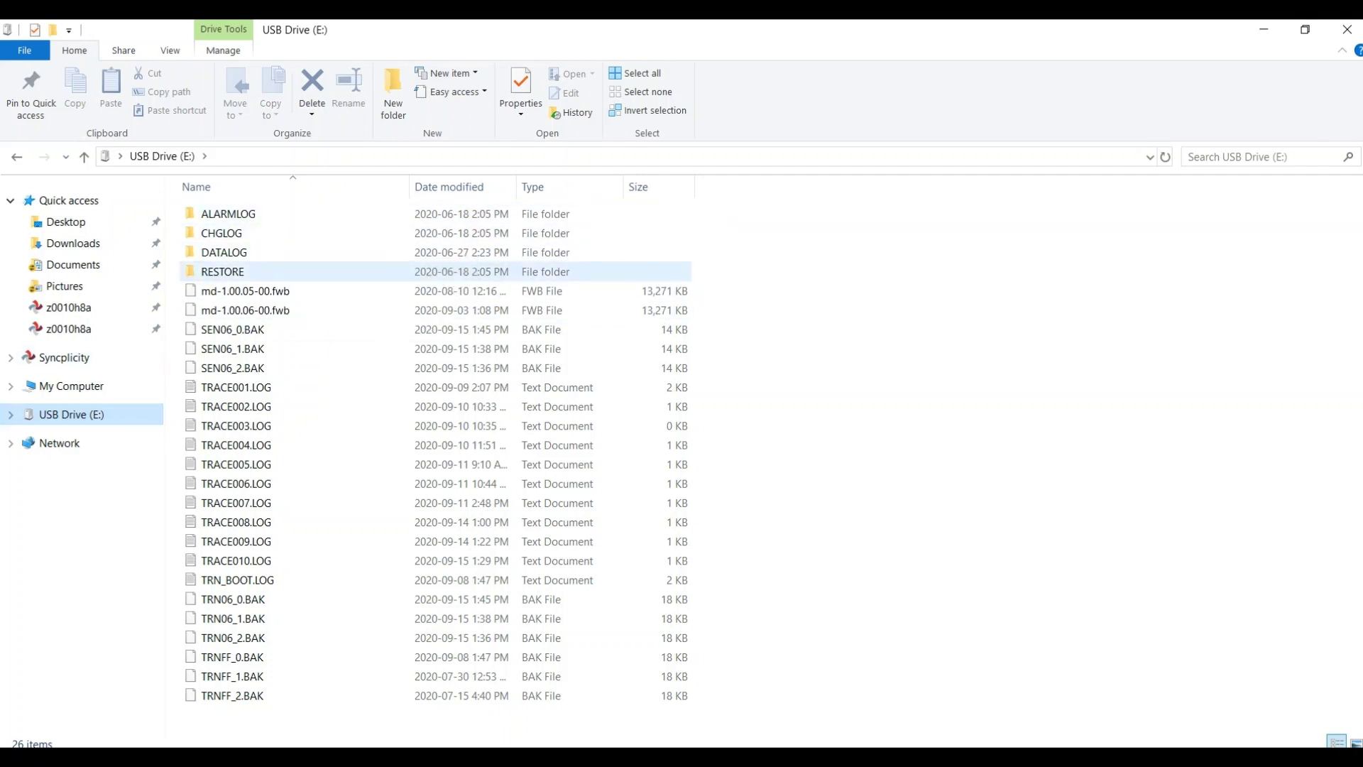
{"action": "double_click", "coordinate": [252, 272]}
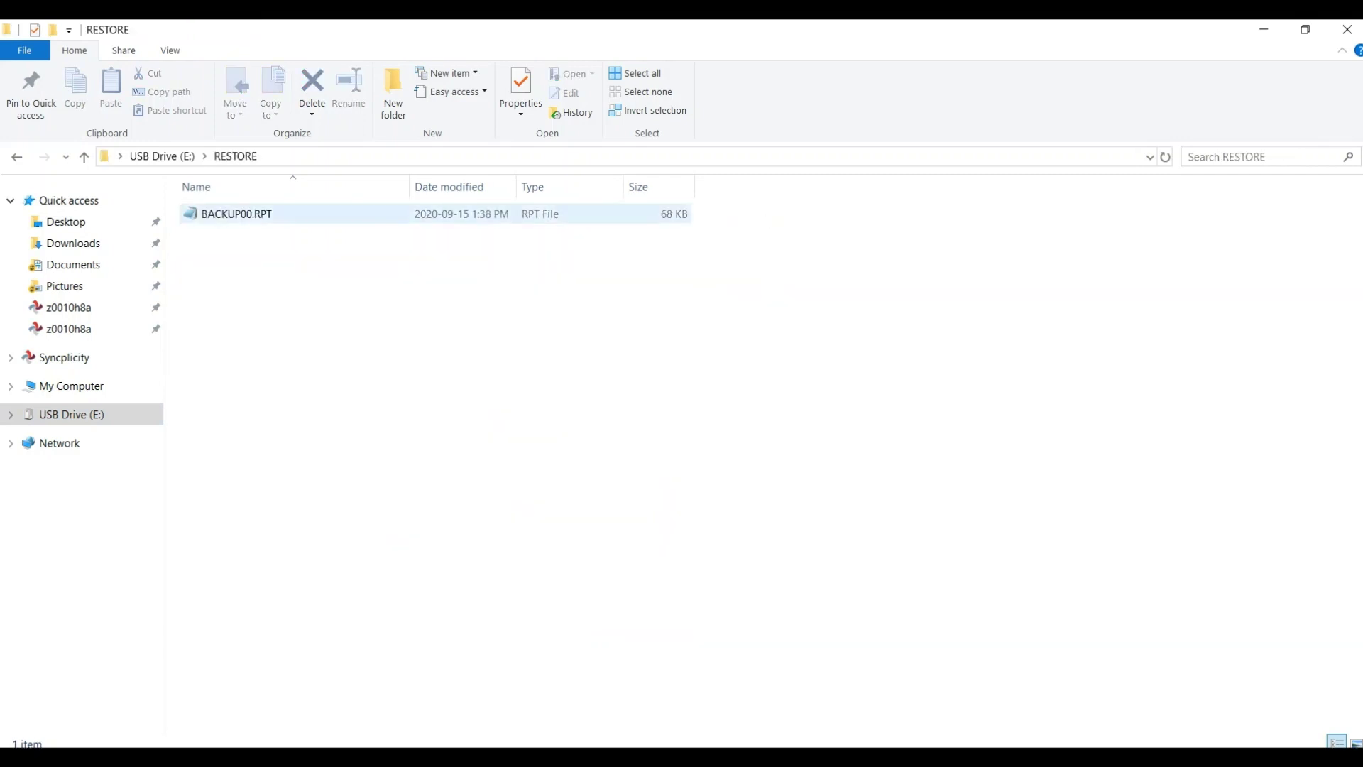
Open BACKUP00.RPT in Notepad and maximize the window
{"action": "double_click", "coordinate": [237, 213]}
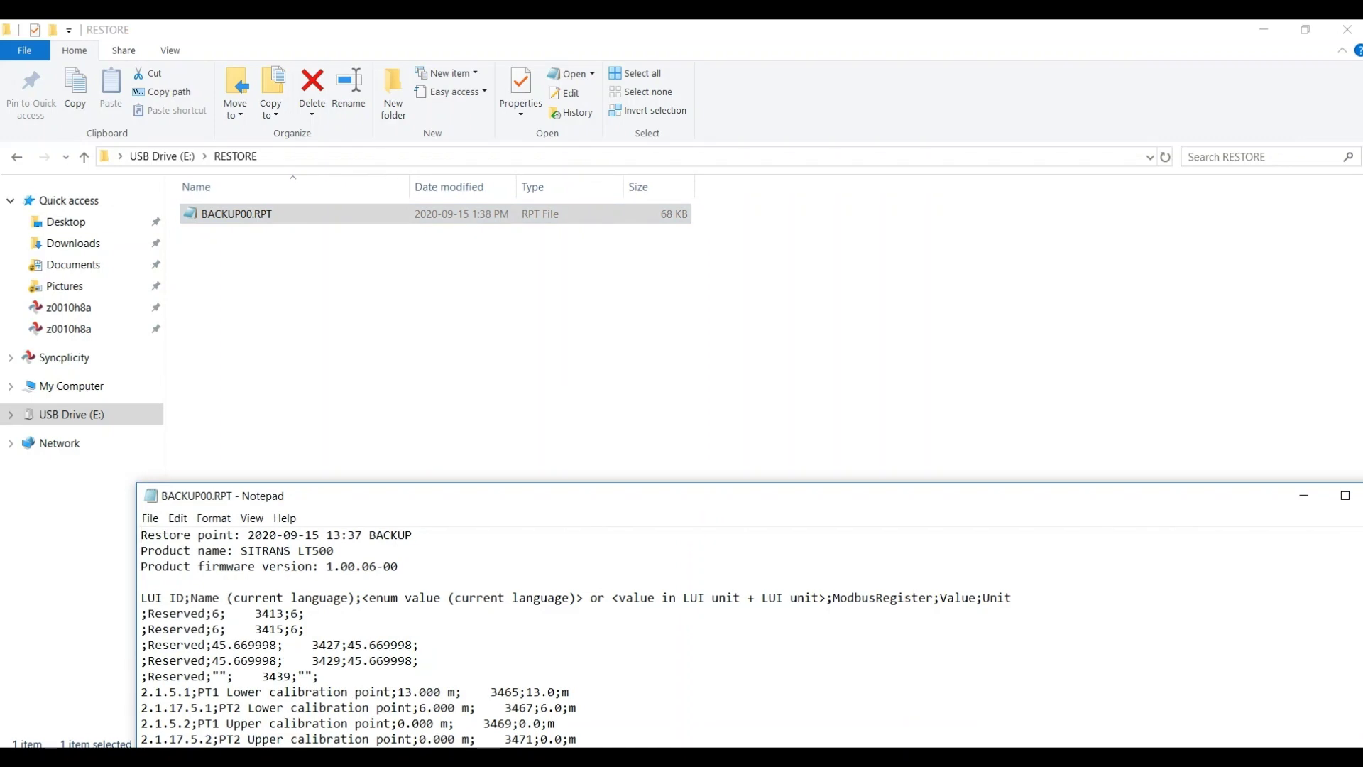
{"action": "left_click_drag", "start_coordinate": [710, 496], "coordinate": [578, 298]}
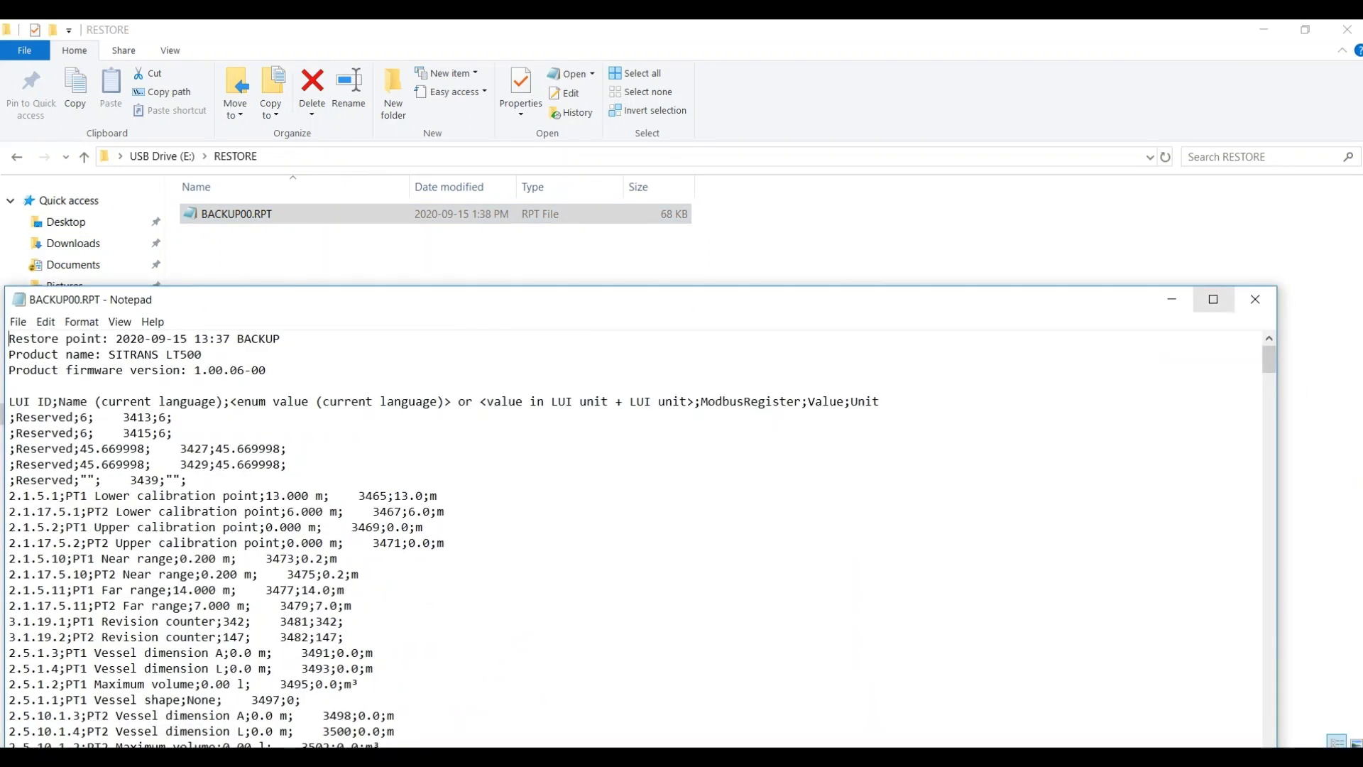
{"action": "left_click", "coordinate": [1214, 299]}
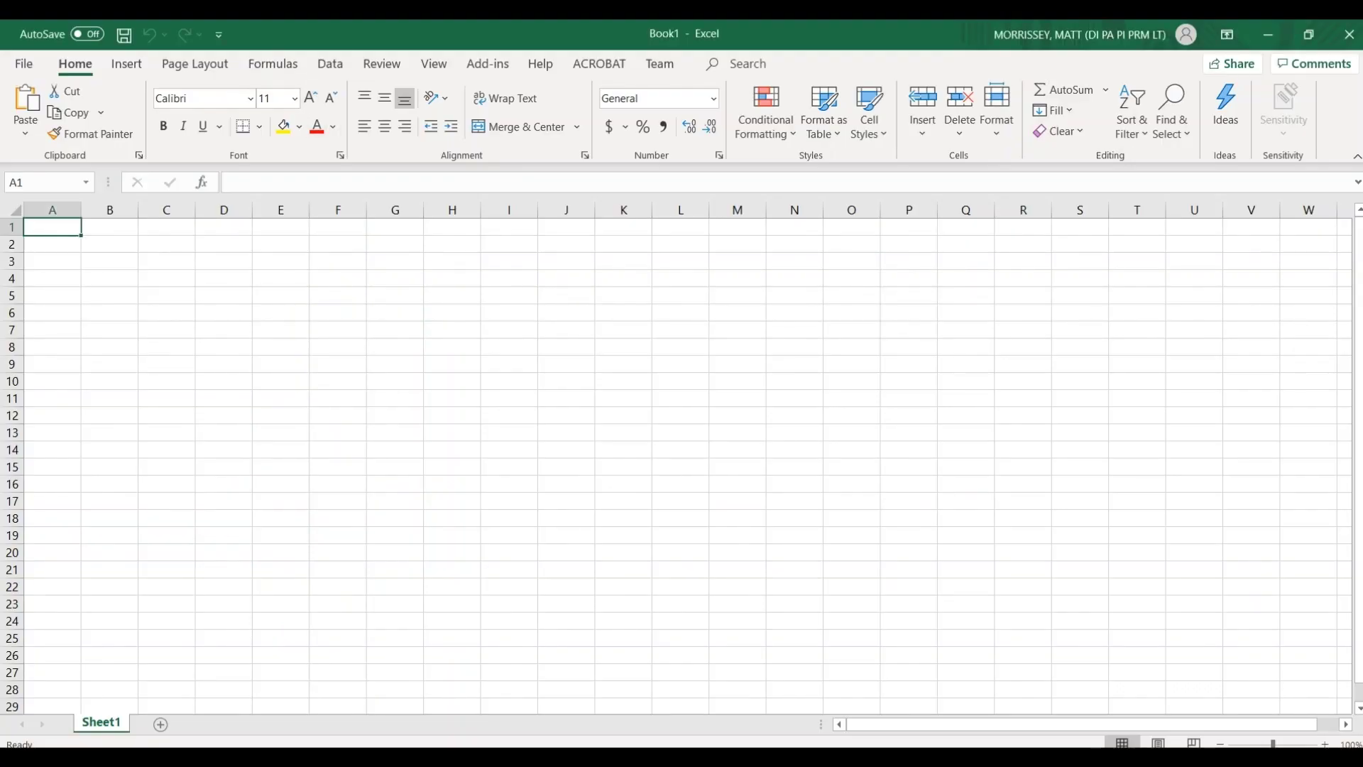
Import Desktop\BACKUP00.txt via From Text/CSV with Semicolon delimiter, load it, and close Queries & Connections
{"action": "left_click", "coordinate": [331, 63]}
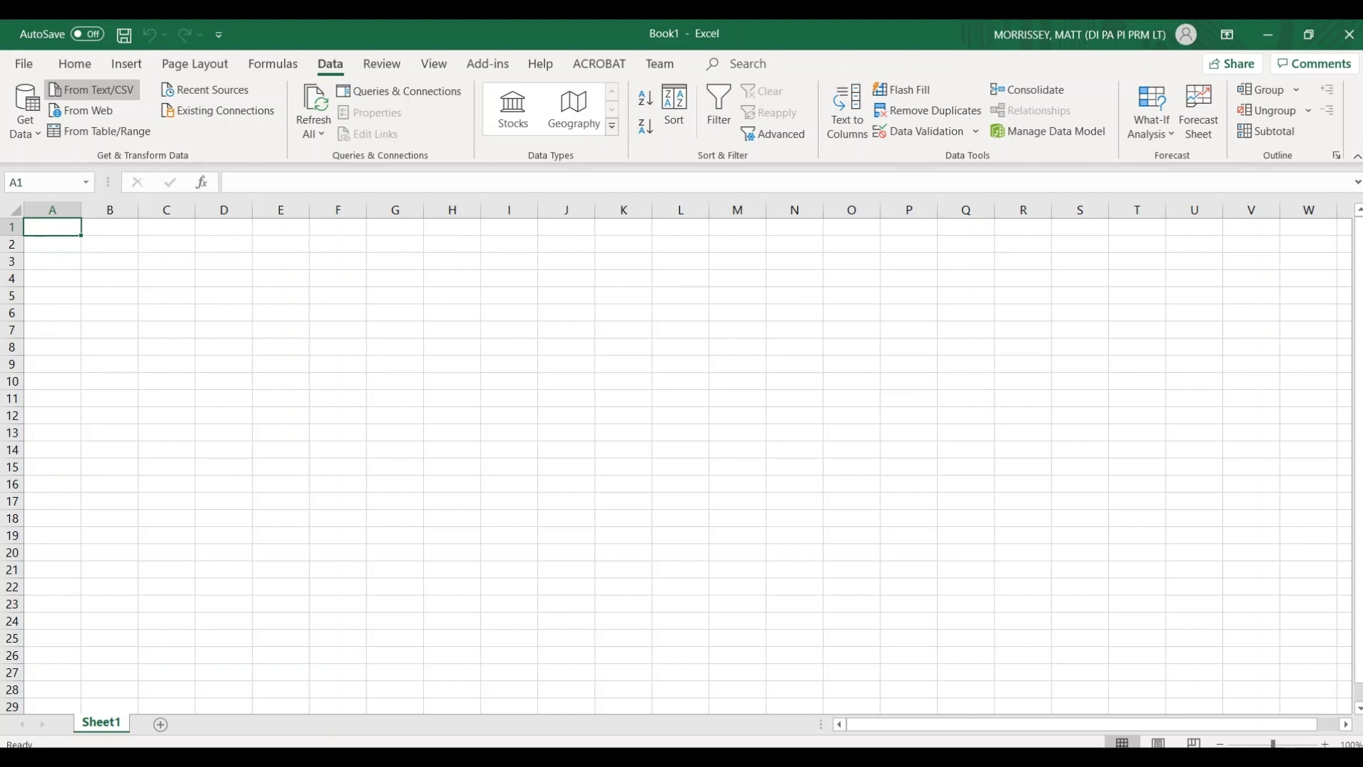
{"action": "left_click", "coordinate": [92, 88]}
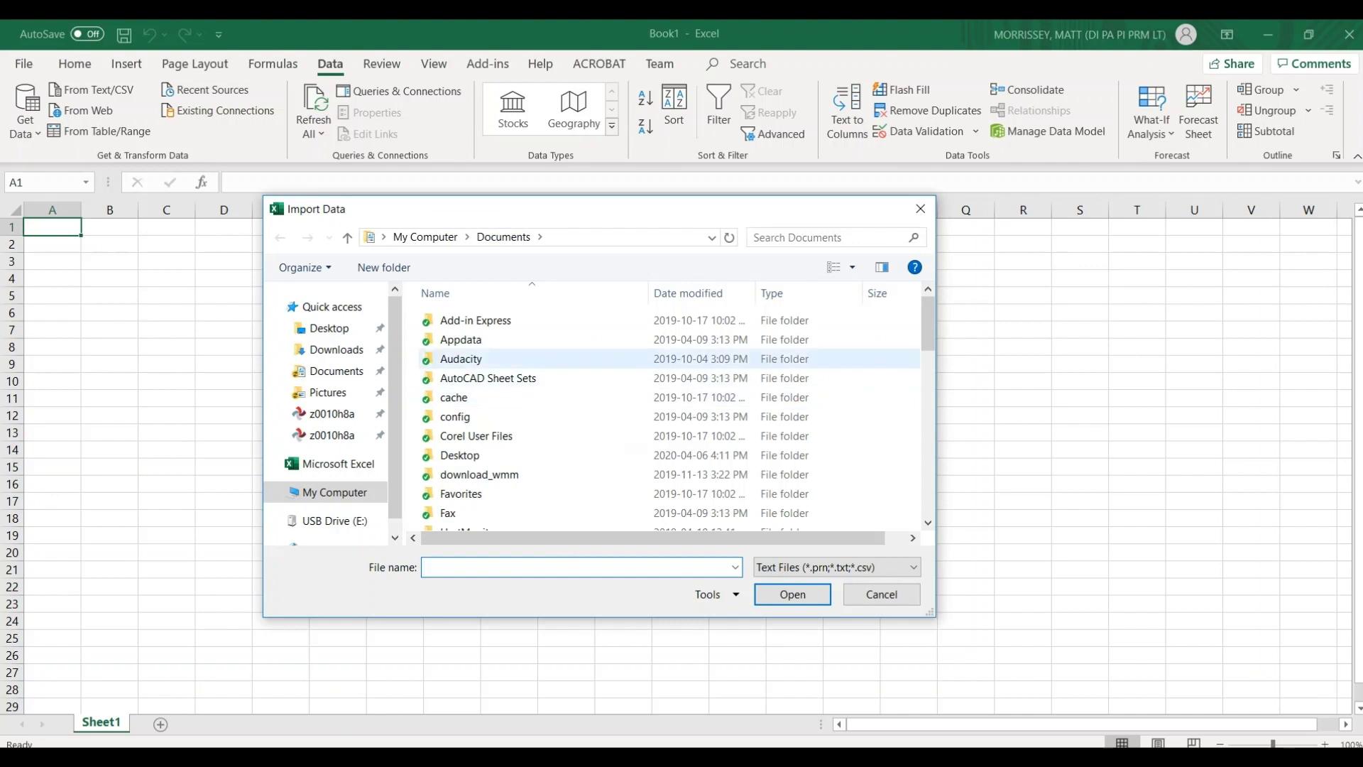
{"action": "left_click", "coordinate": [328, 328]}
{"action": "double_click", "coordinate": [465, 334]}
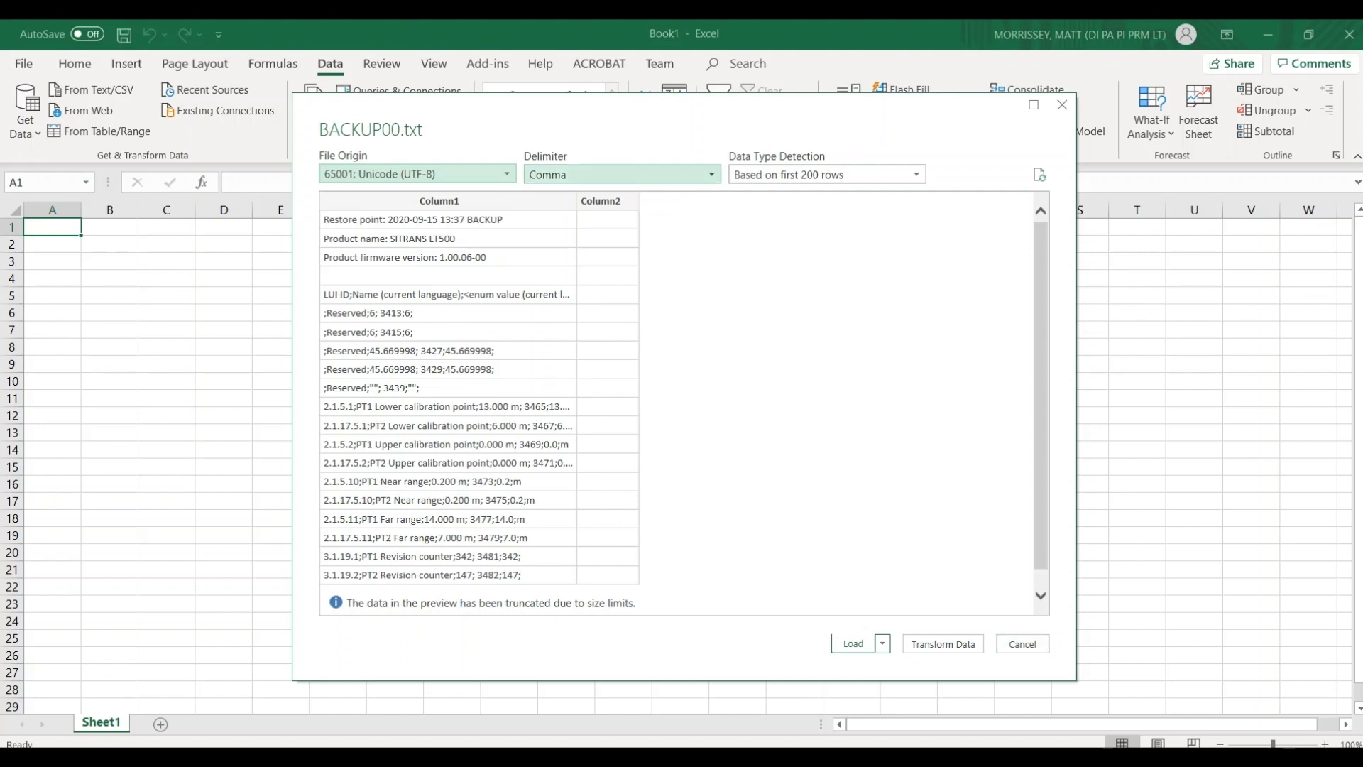
{"action": "left_click", "coordinate": [622, 174]}
{"action": "left_click", "coordinate": [568, 243]}
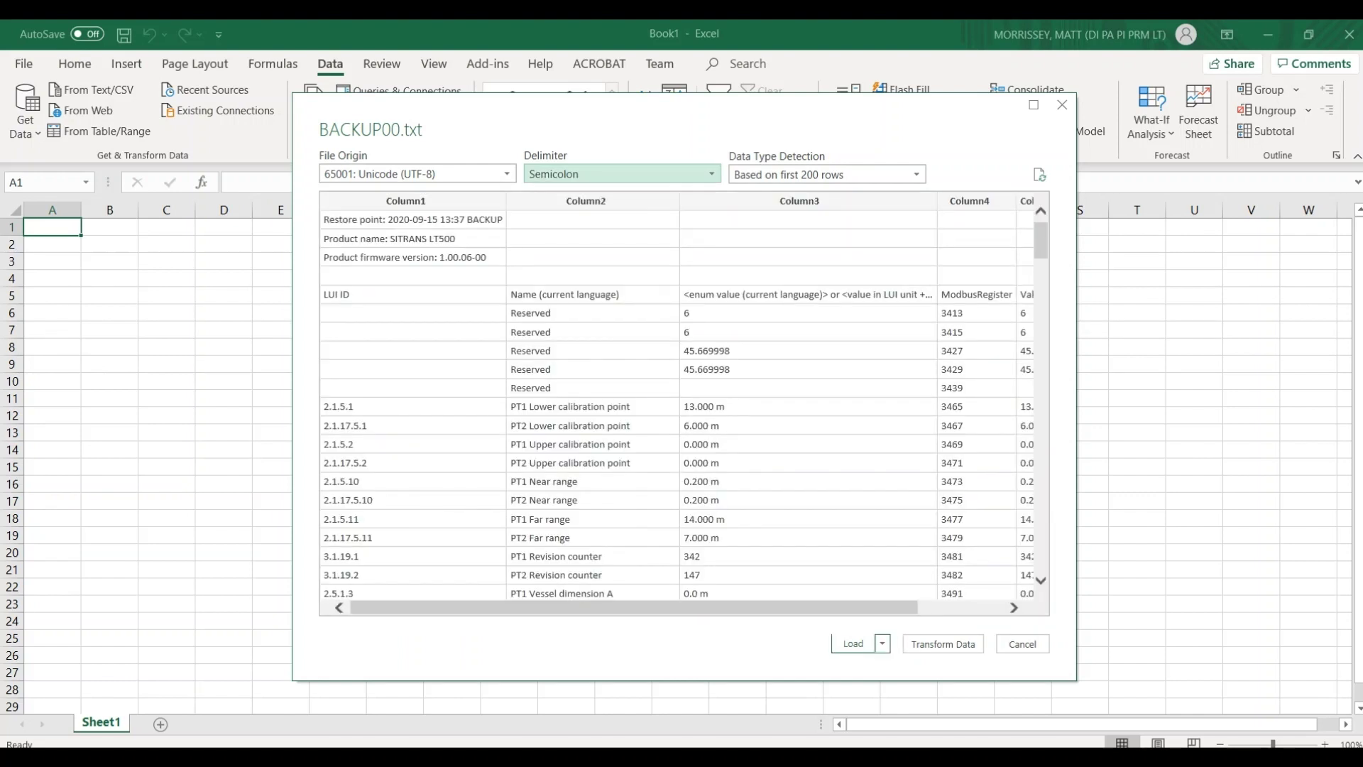
{"action": "left_click", "coordinate": [853, 643]}
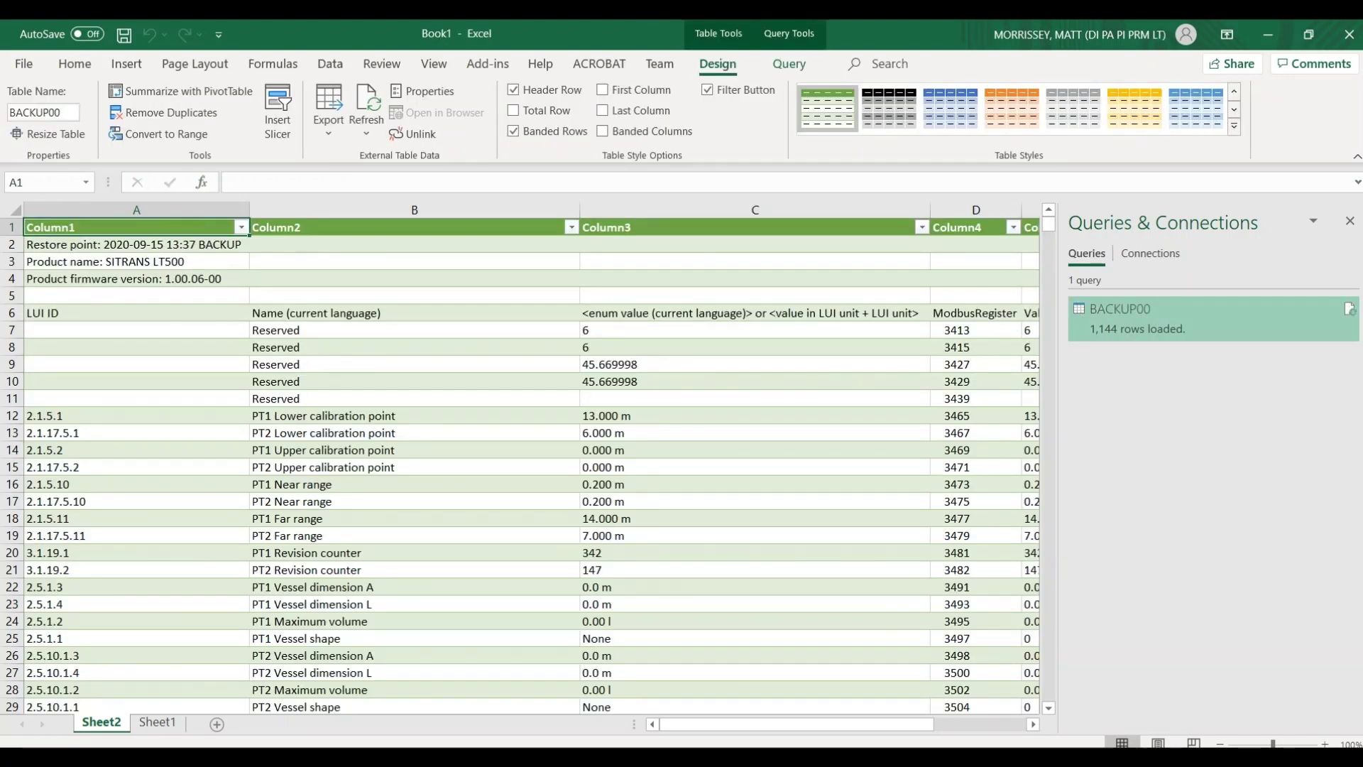
{"action": "left_click", "coordinate": [1350, 221]}
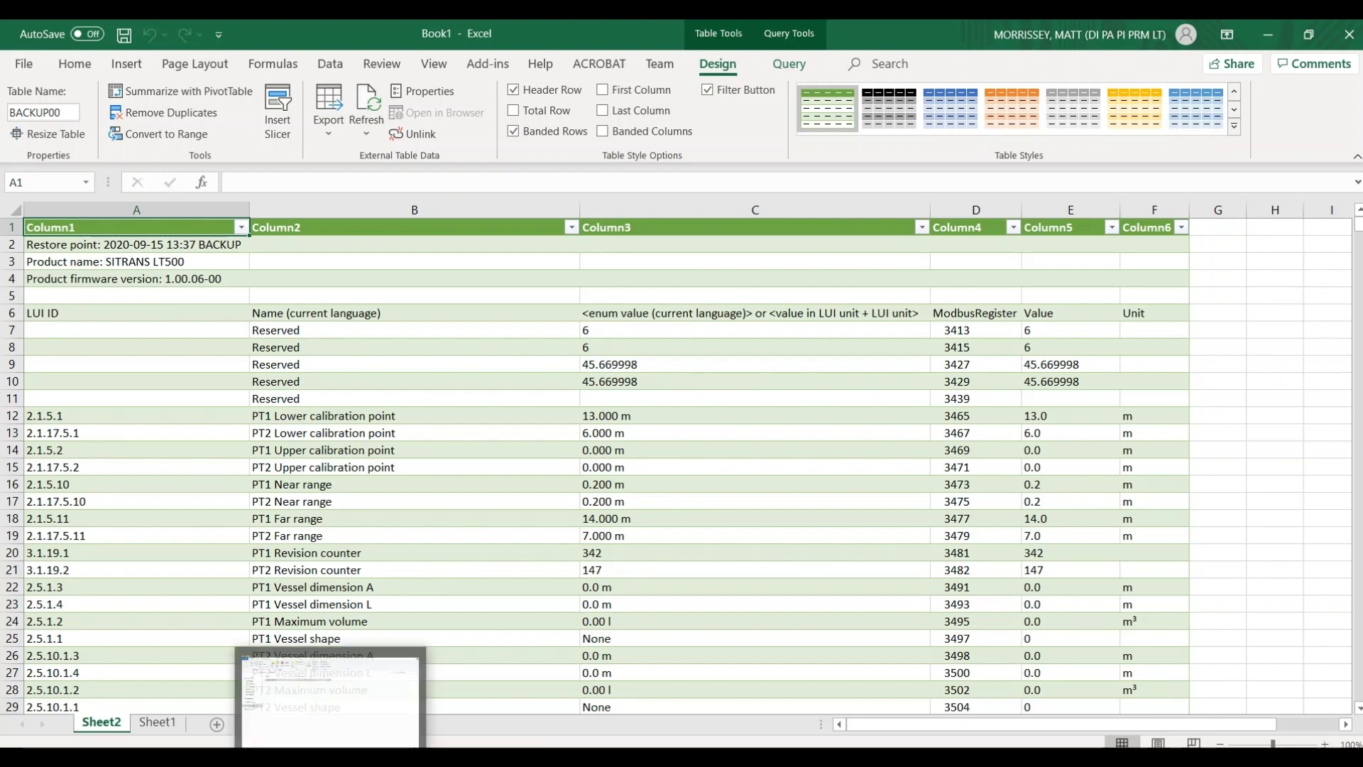
Return to File Explorer and open DATALOG\20200627.001 on the USB drive
{"action": "left_click", "coordinate": [331, 692]}
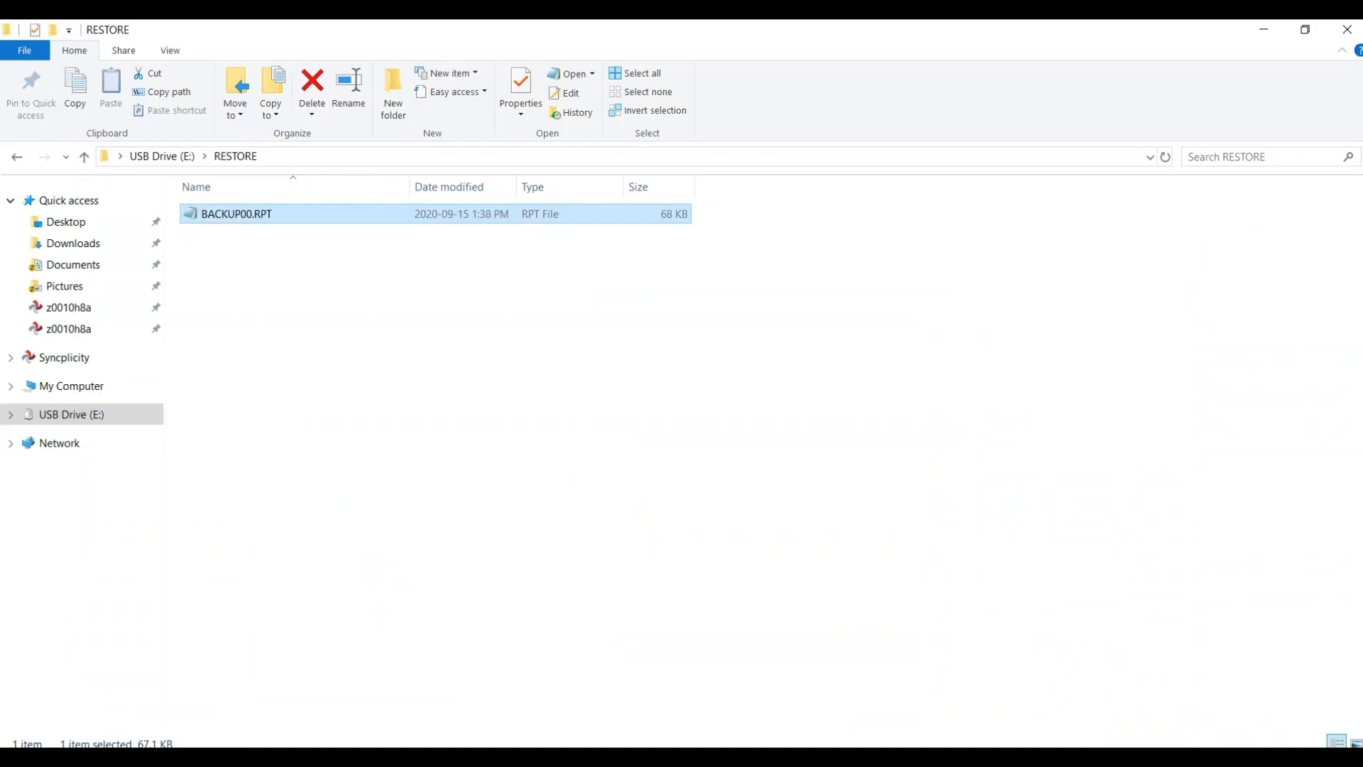
{"action": "key", "text": "alt+Left"}
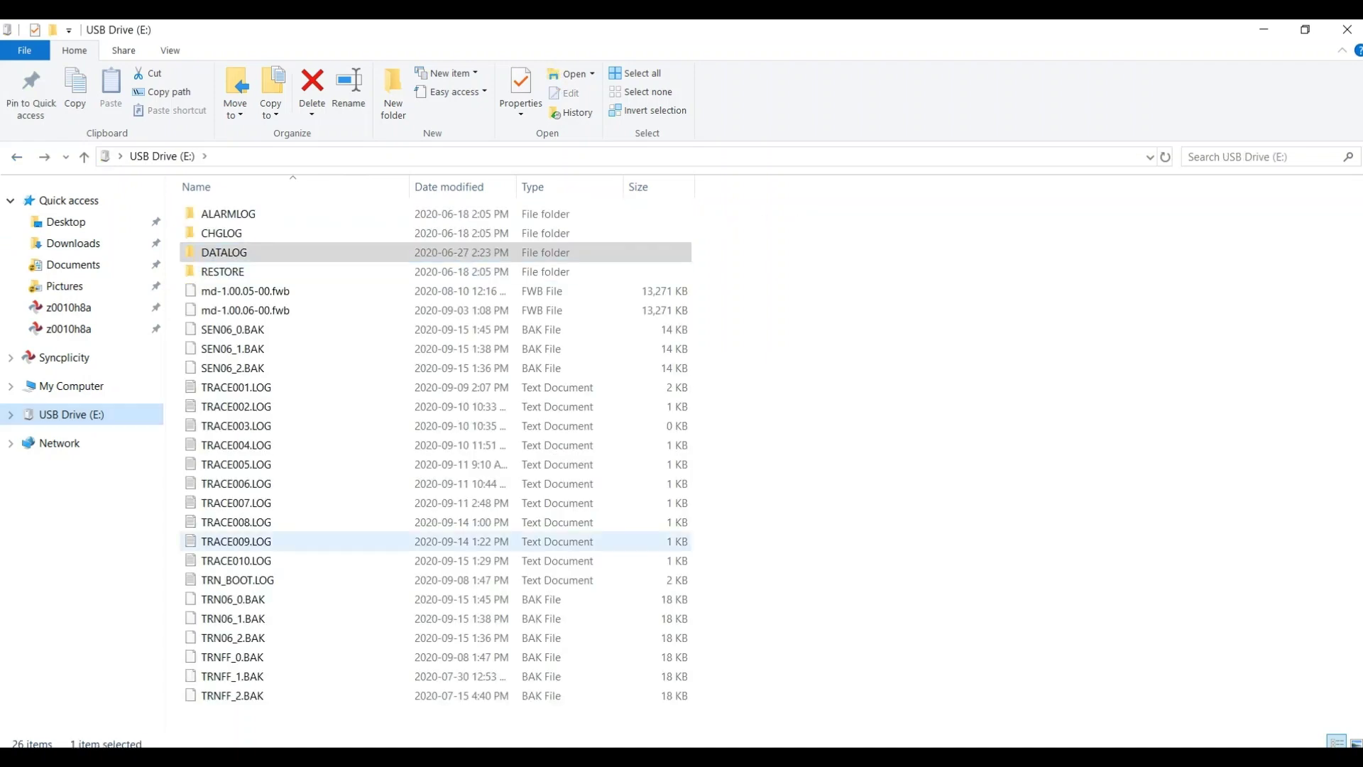
{"action": "left_click", "coordinate": [236, 541]}
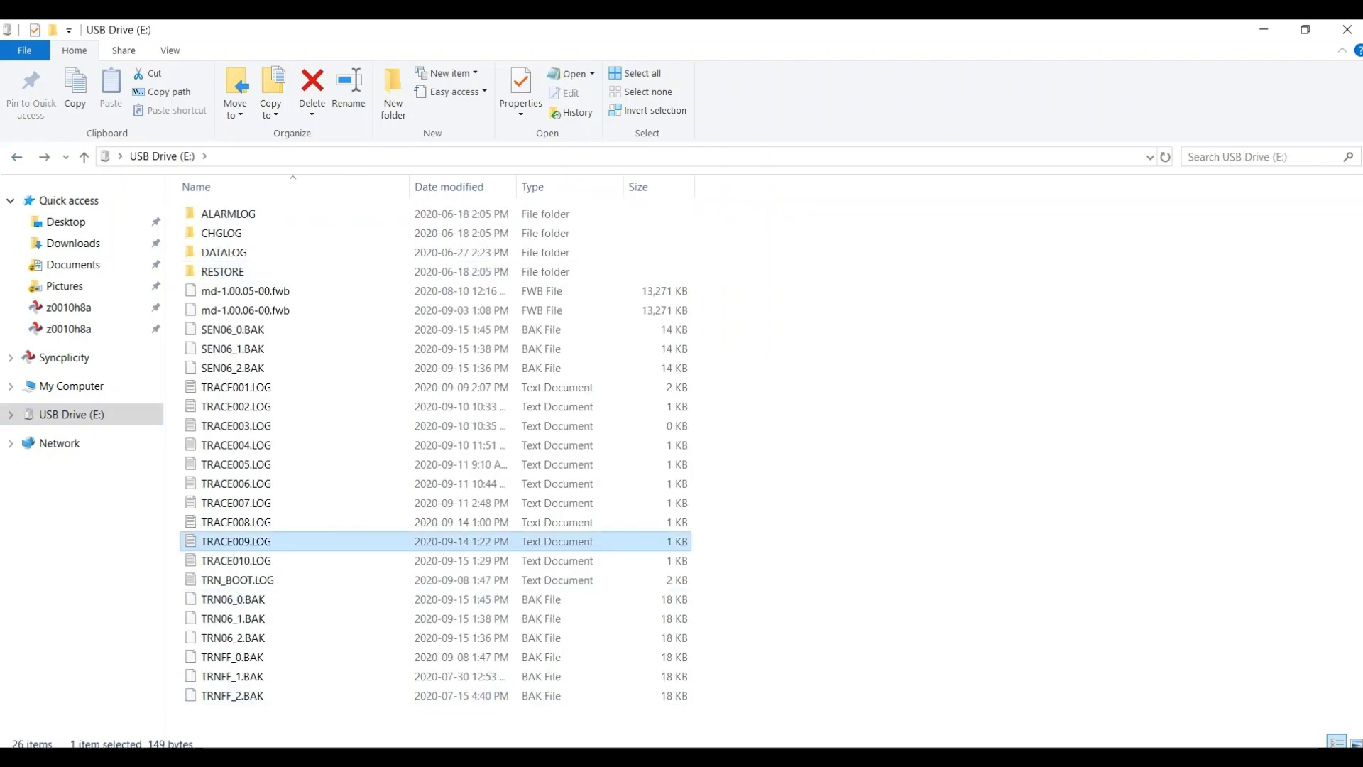
{"action": "key", "text": "ctrl+space"}
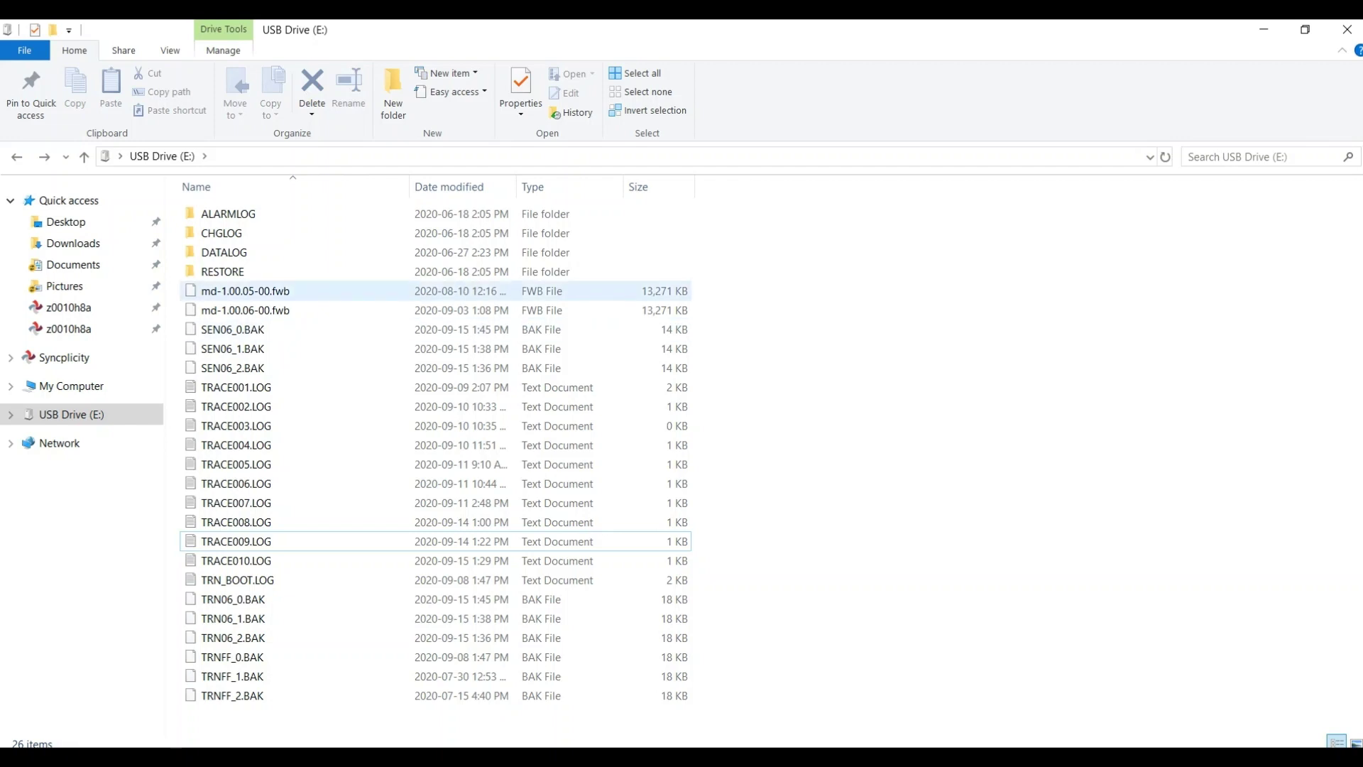
{"action": "double_click", "coordinate": [223, 252]}
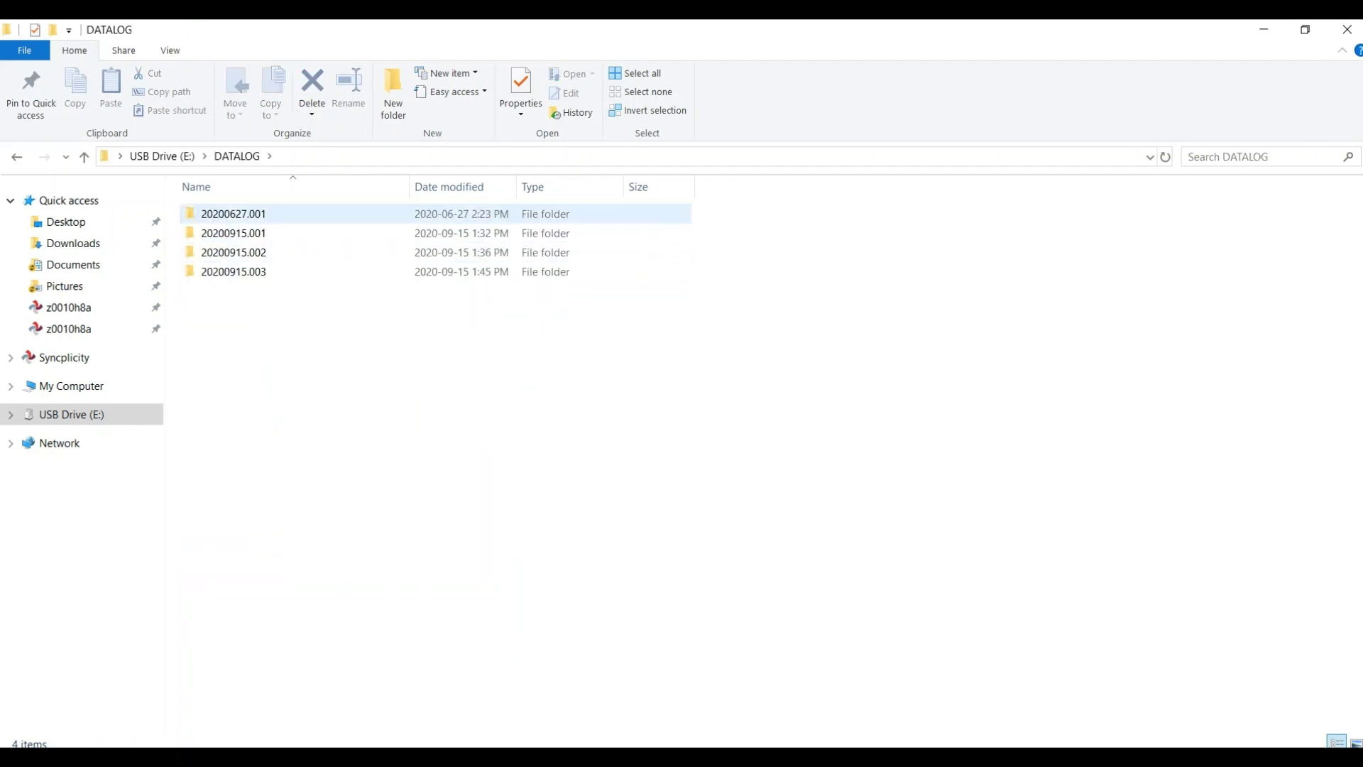
{"action": "double_click", "coordinate": [233, 214]}
{"action": "left_click", "coordinate": [223, 214]}
Open the 0001.LOG data log, read it, and close it
{"action": "double_click", "coordinate": [223, 213]}
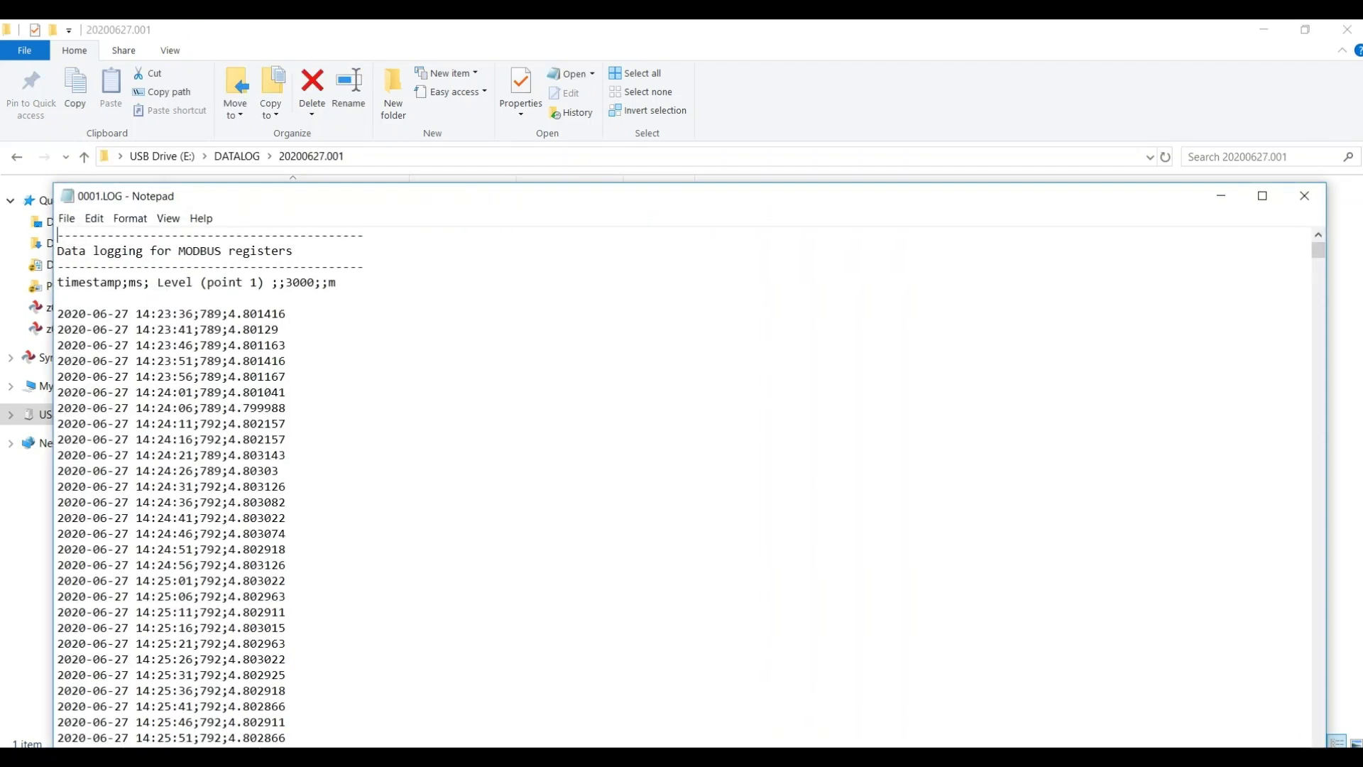
{"action": "left_click_drag", "start_coordinate": [639, 191], "coordinate": [644, 122]}
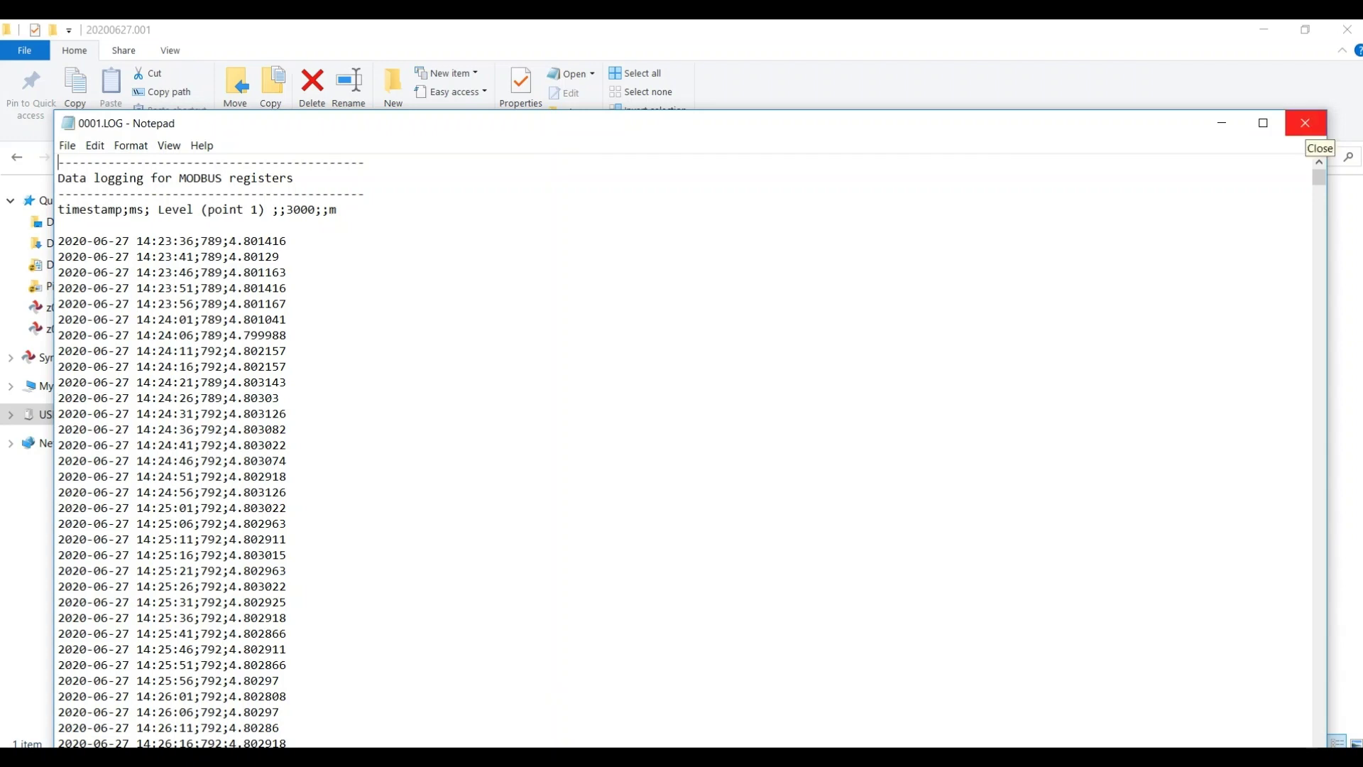
{"action": "left_click", "coordinate": [1305, 124]}
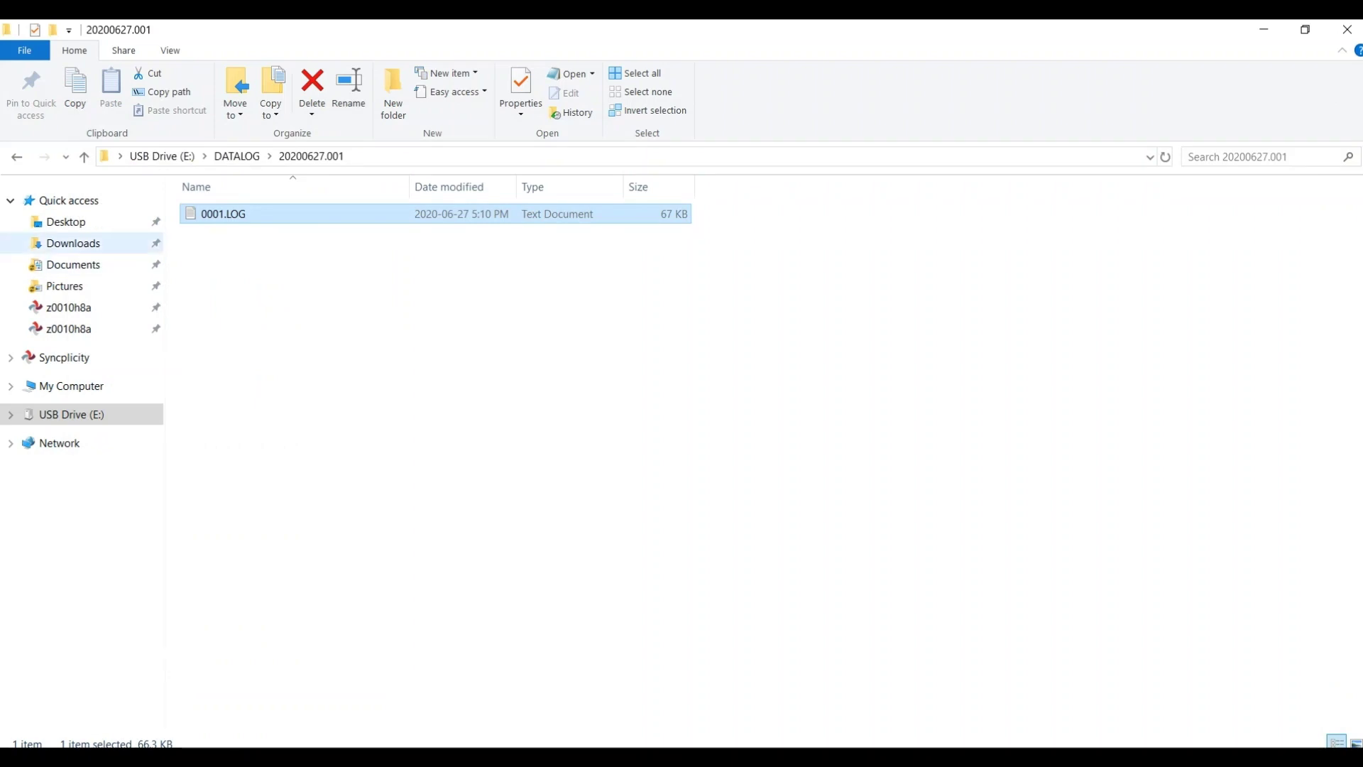
Go up to the USB drive, open ALARMLOG\ALARM_00.LOG, read it and close it
{"action": "key", "text": "alt+Left"}
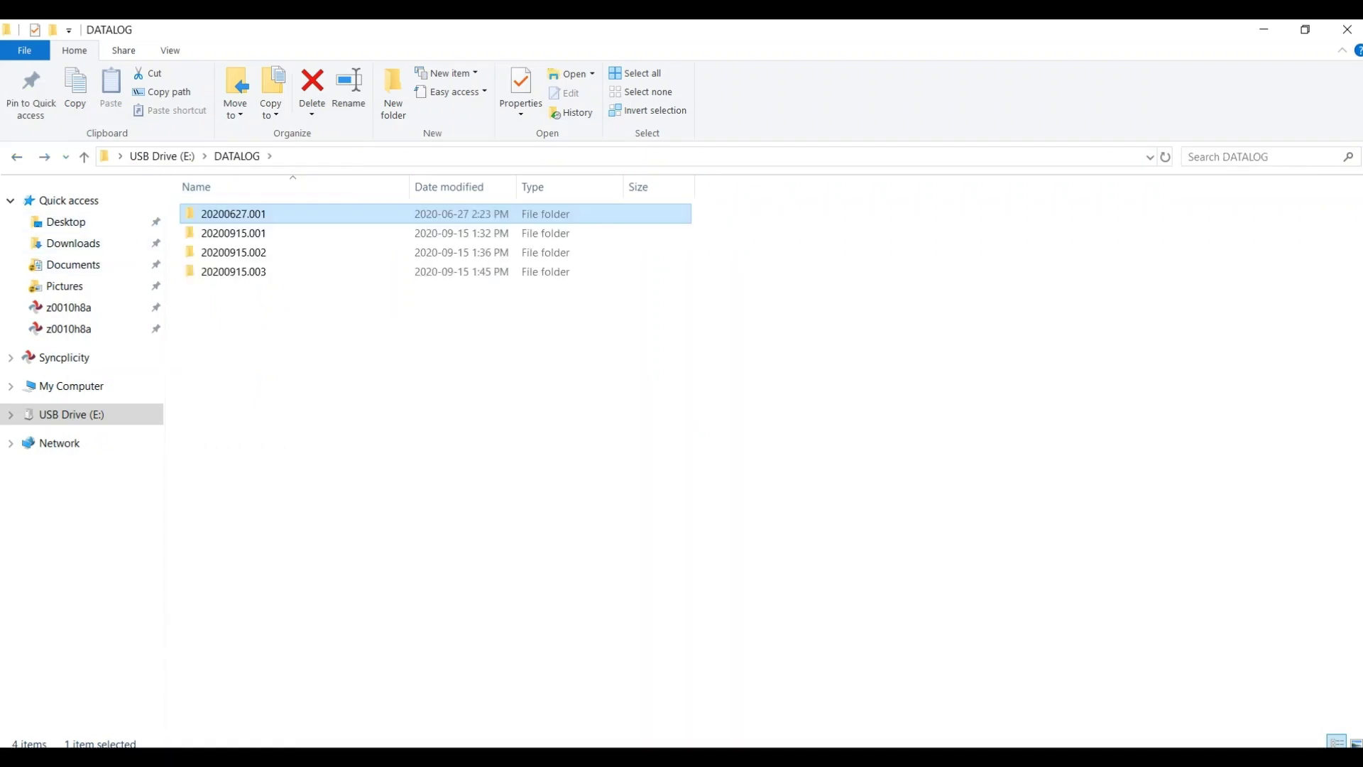
{"action": "key", "text": "alt+Left"}
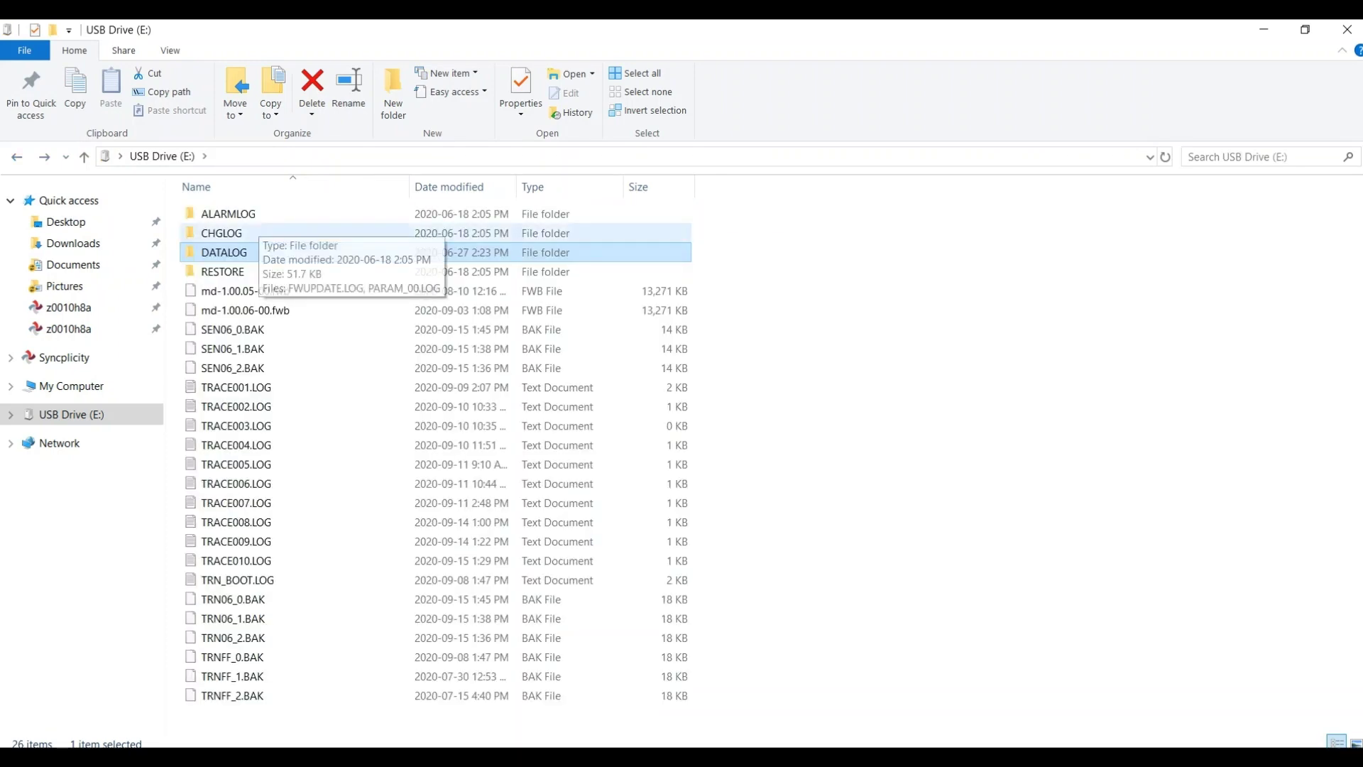
{"action": "double_click", "coordinate": [228, 214]}
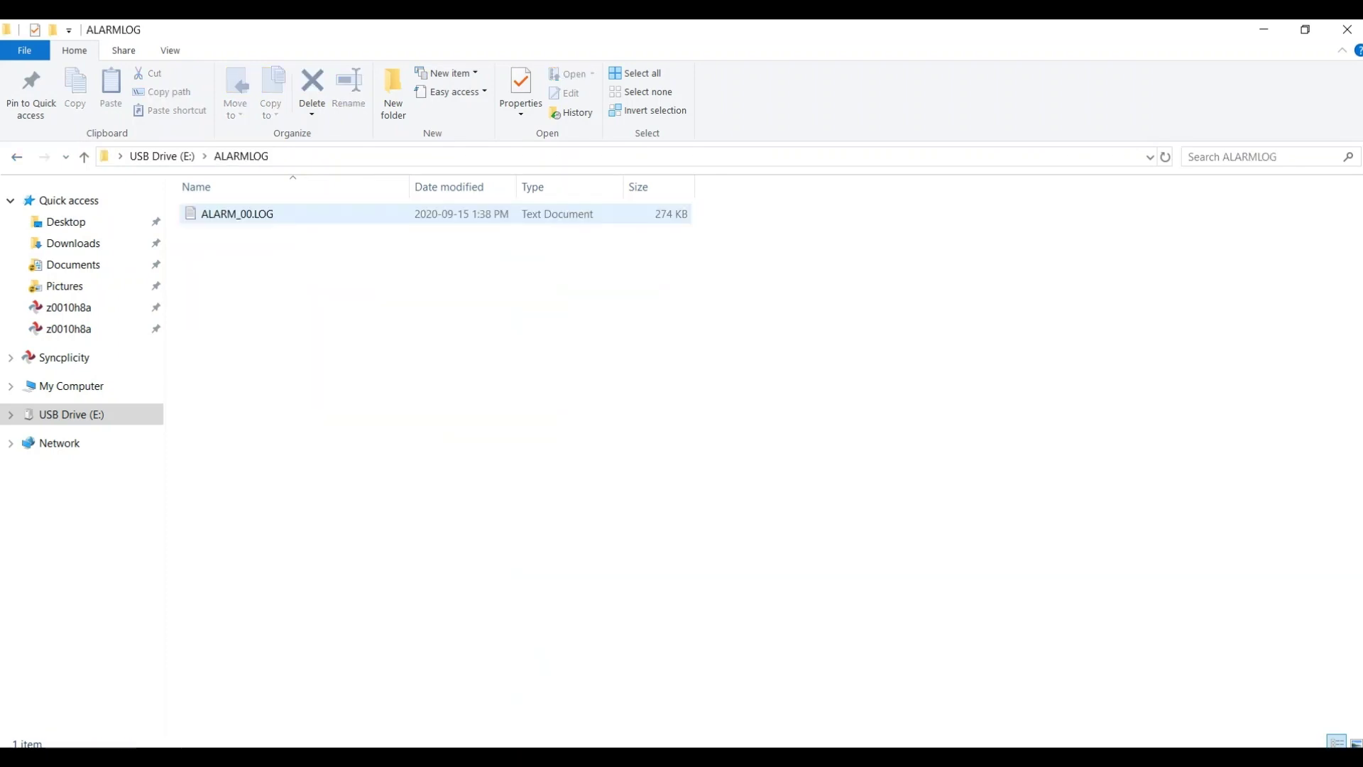
{"action": "double_click", "coordinate": [228, 214]}
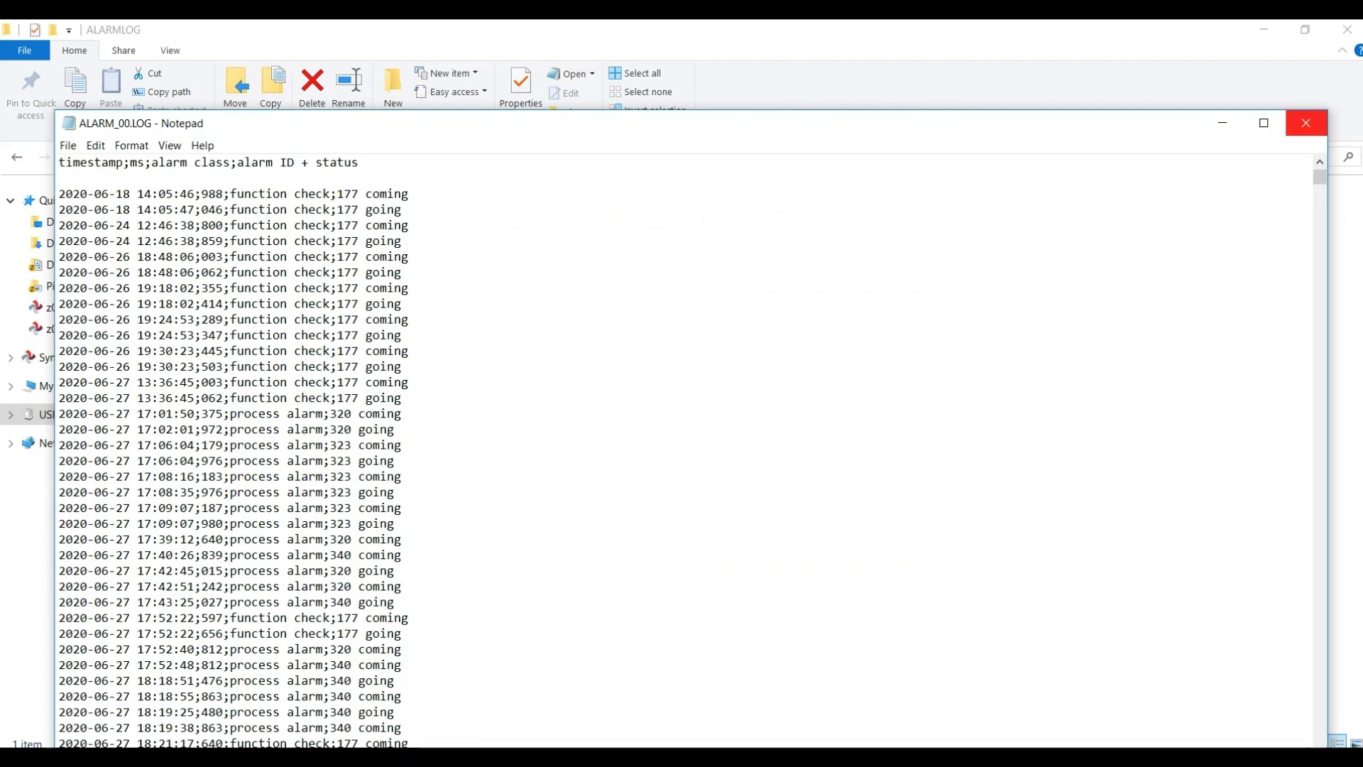
{"action": "left_click", "coordinate": [1306, 123]}
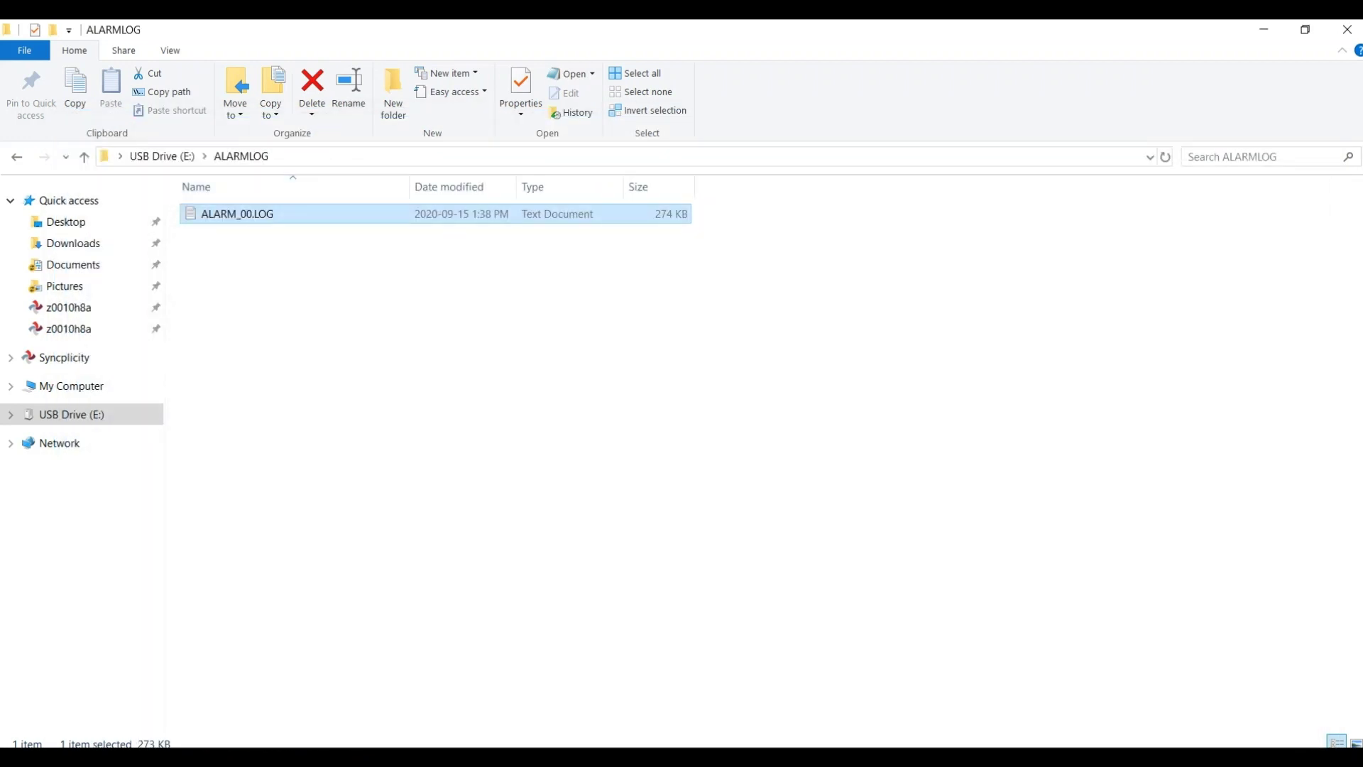
Open CHGLOG\PARAM_00.LOG to read the parameter changes, then close it
{"action": "key", "text": "BackSpace"}
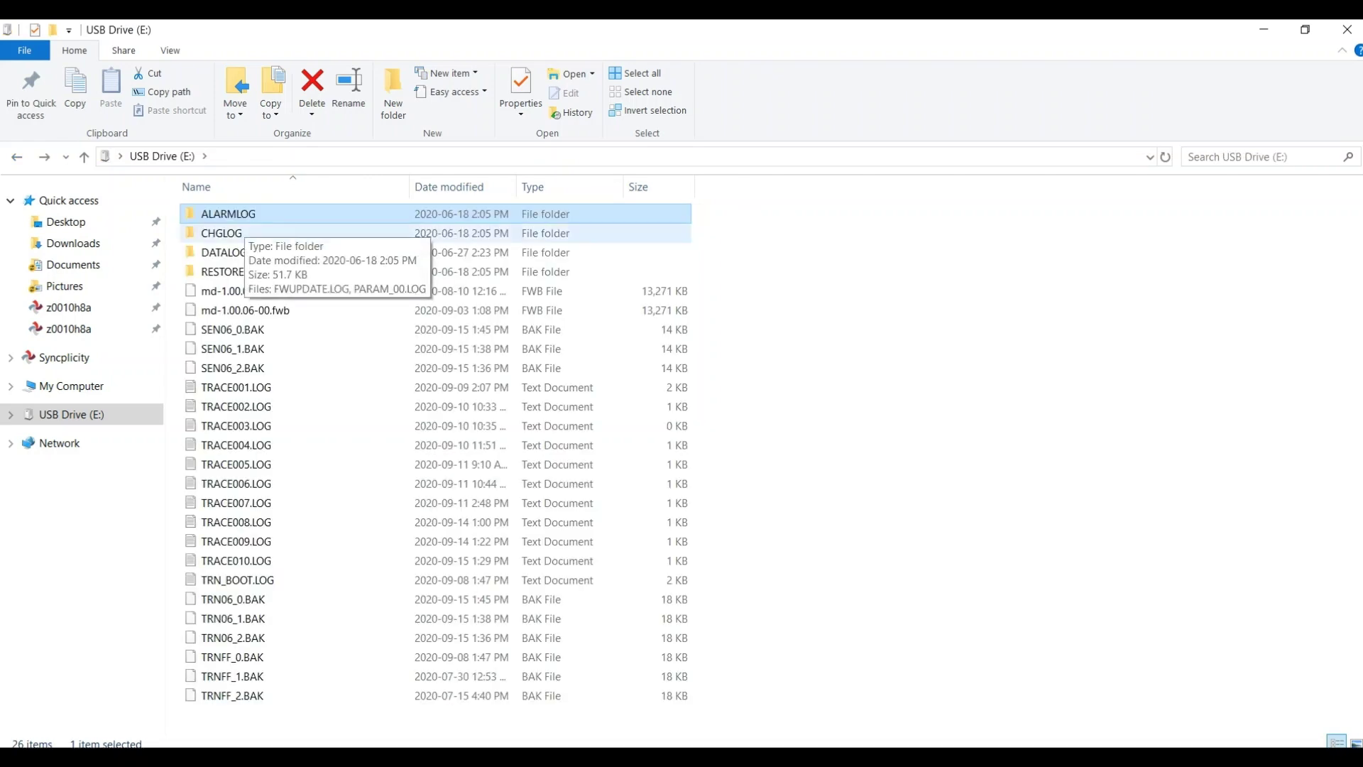
{"action": "key", "text": "Down"}
{"action": "key", "text": "Return"}
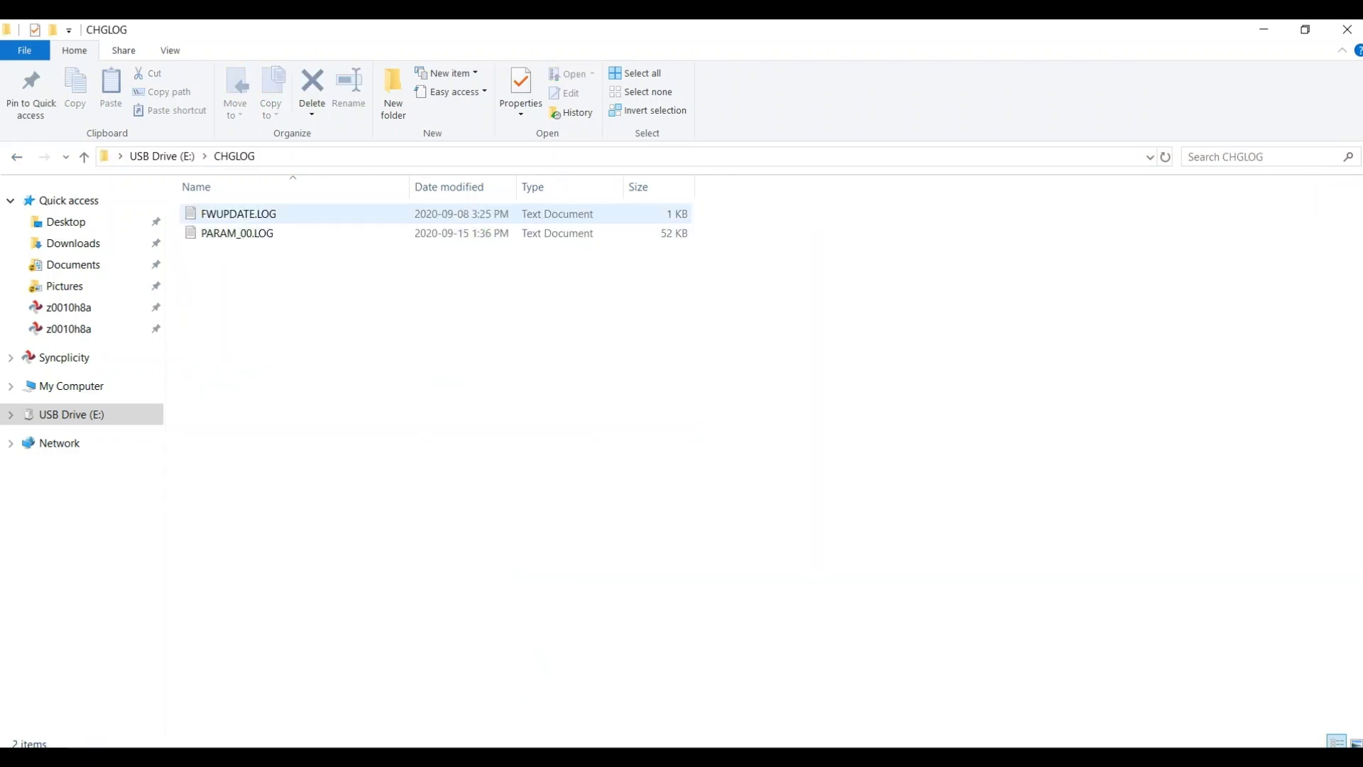
{"action": "key", "text": "Down"}
{"action": "key", "text": "Return"}
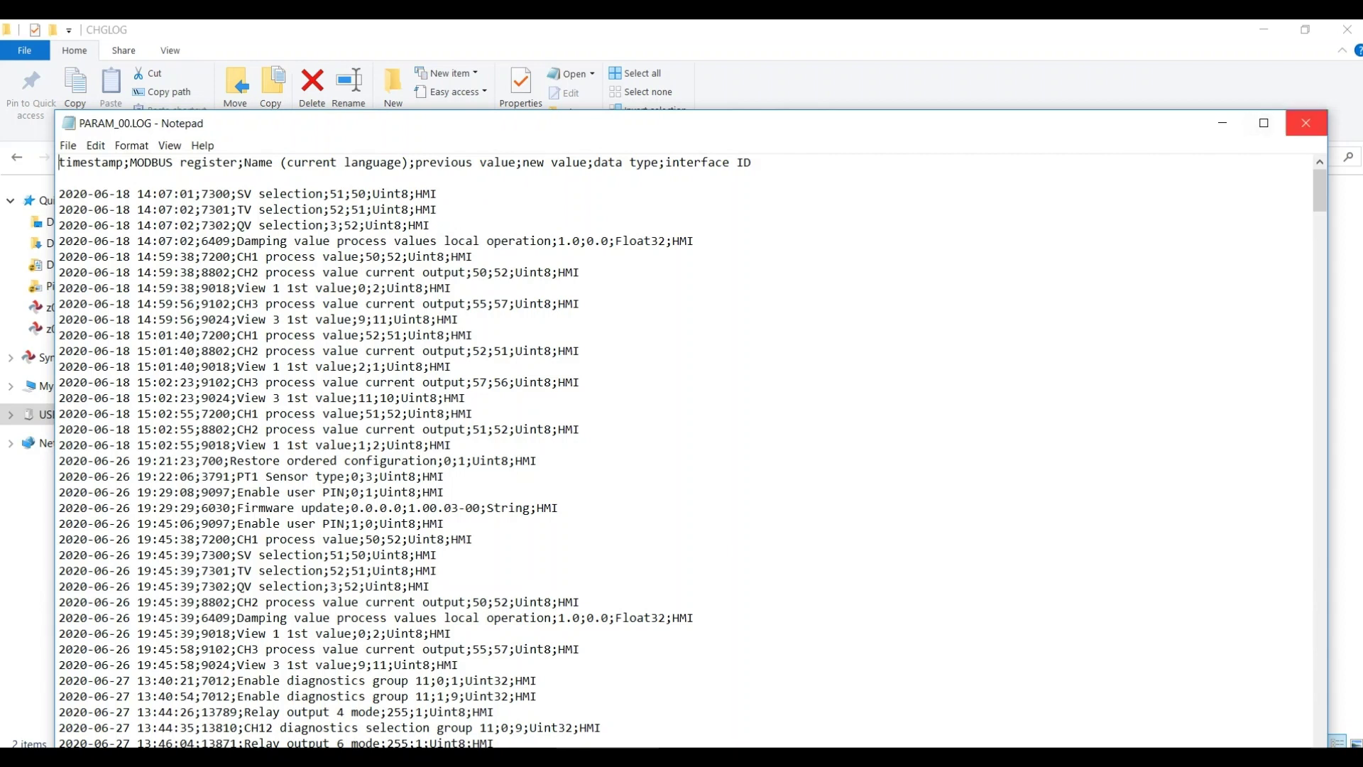
{"action": "left_click", "coordinate": [1306, 123]}
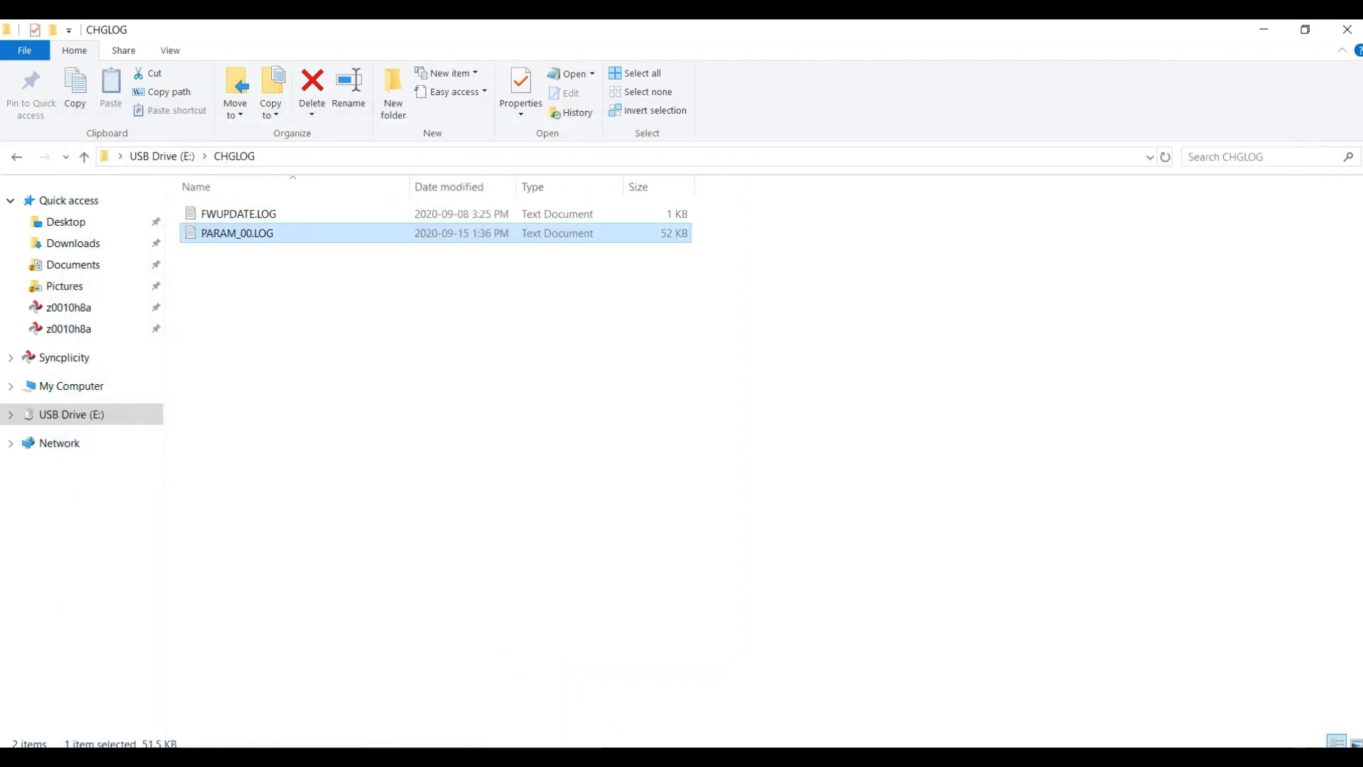
Return to the USB drive's top folder
{"action": "left_click", "coordinate": [239, 214]}
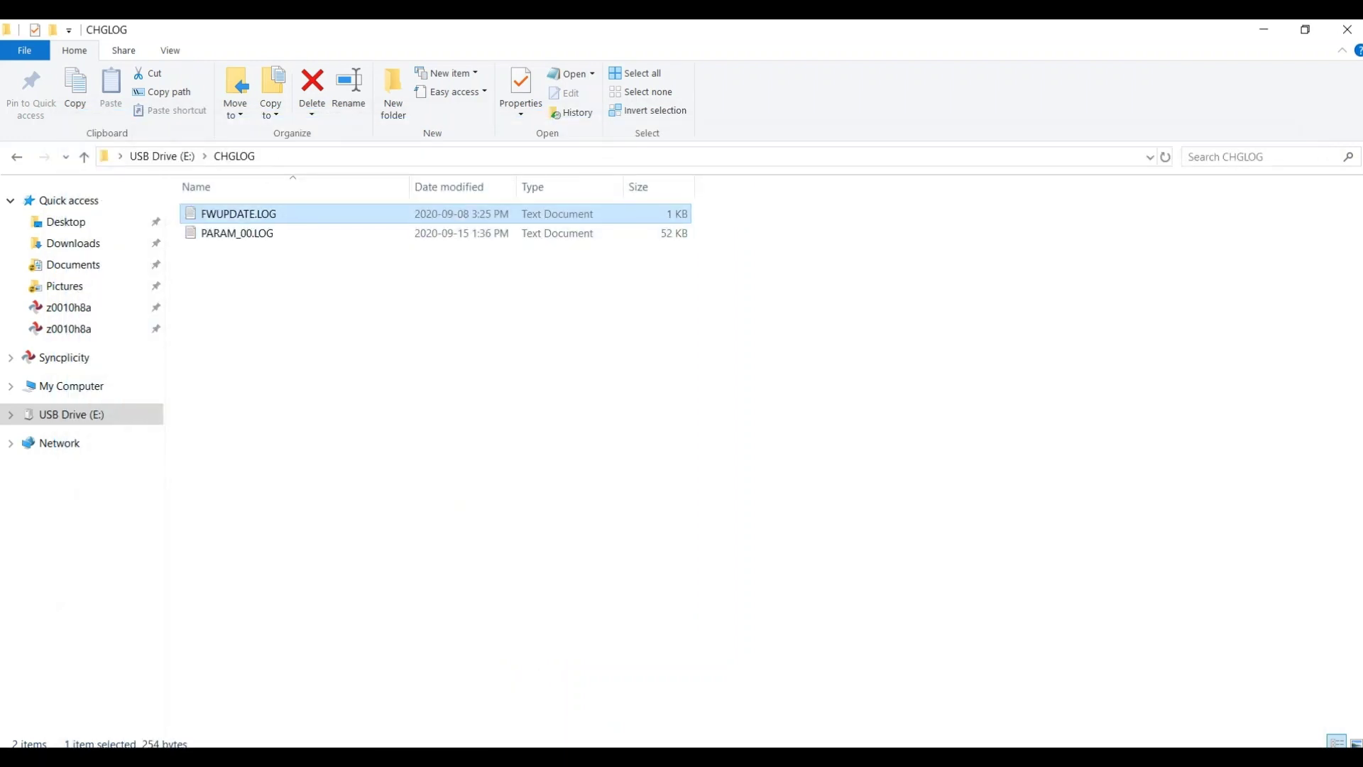
{"action": "key", "text": "alt+Left"}
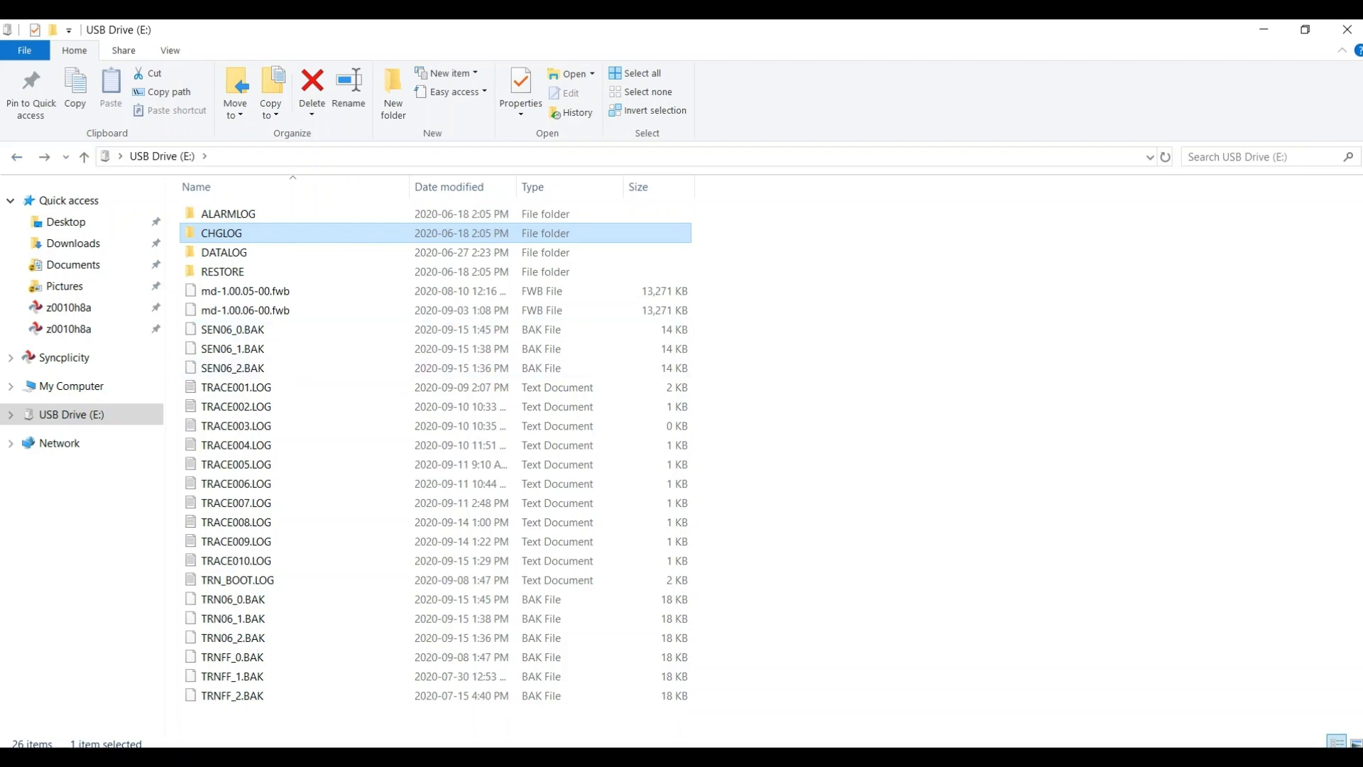
{"action": "mouse_move", "coordinate": [1347, 25]}
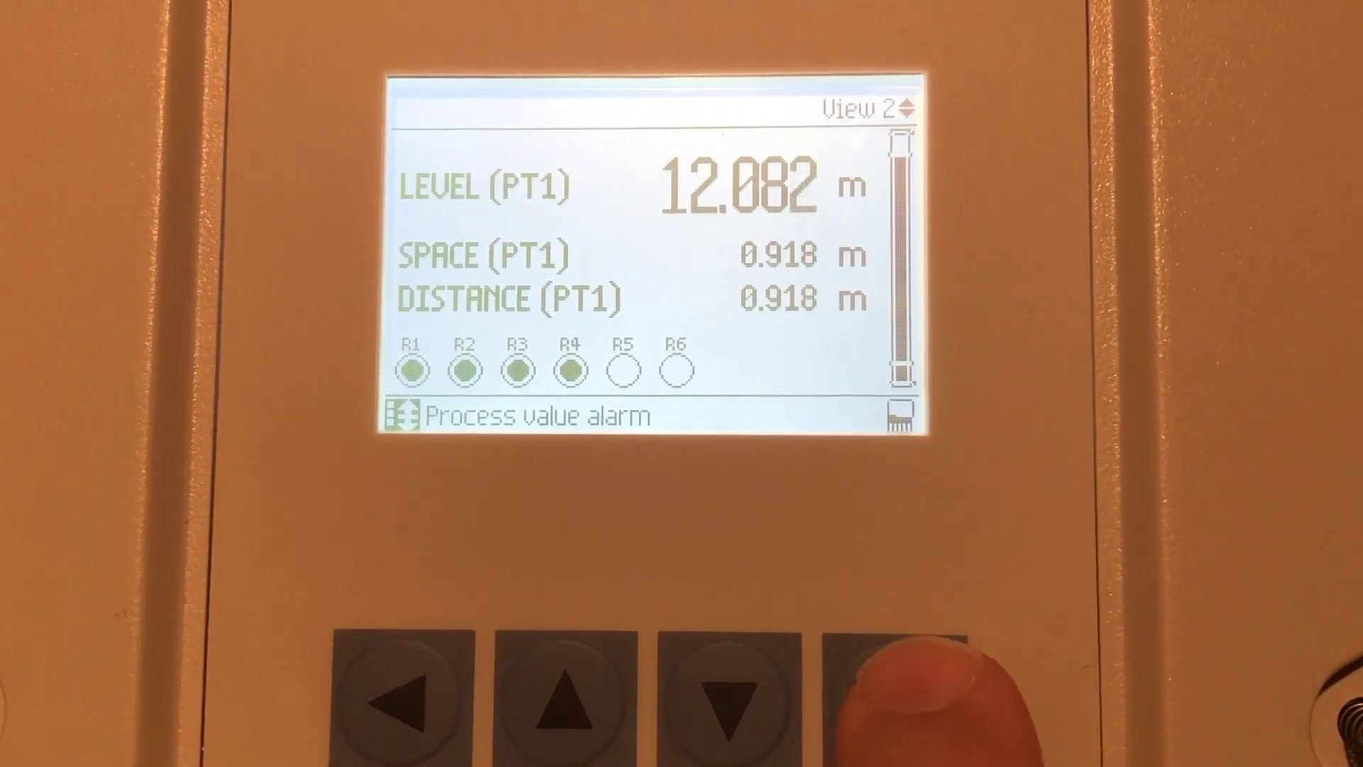
Go to Maintenance and diagnostics > Simulation > Process values > Level (point 1)
{"action": "left_click", "coordinate": [896, 702]}
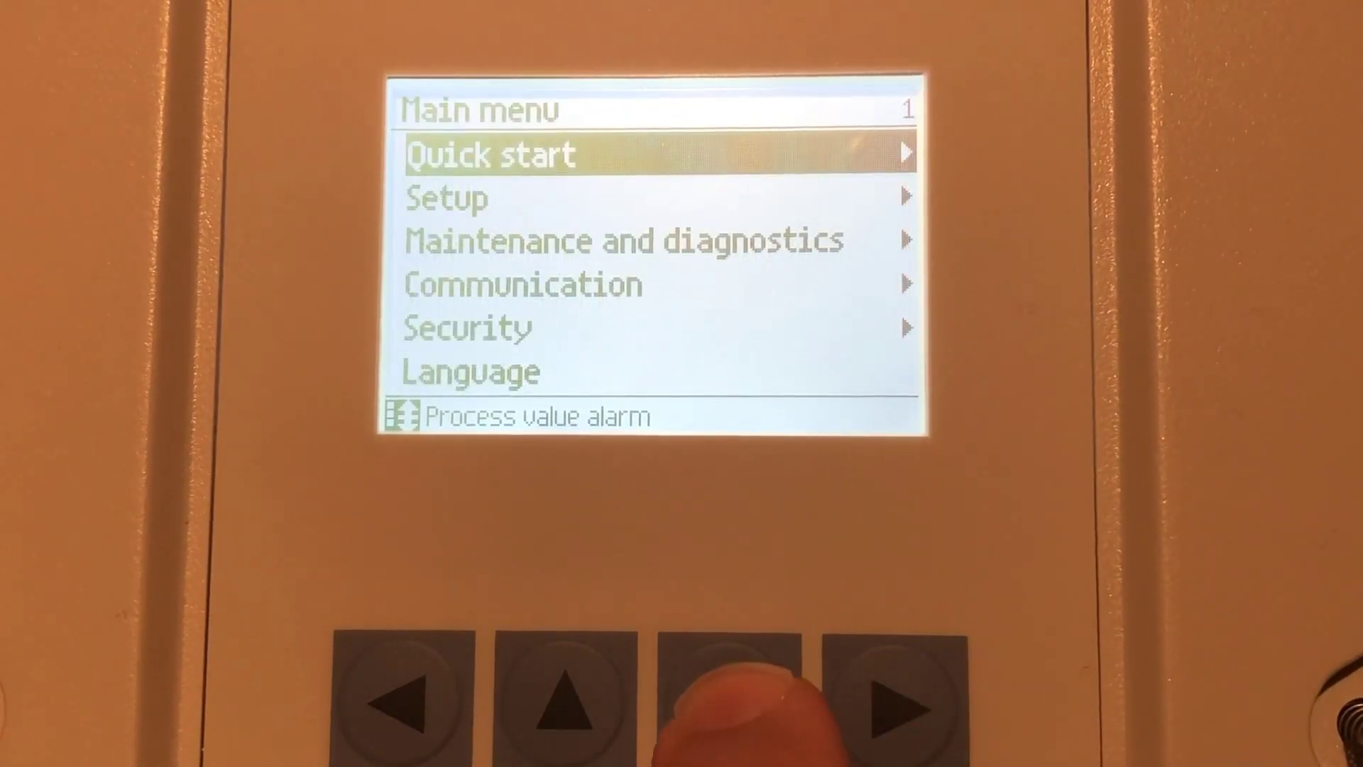
{"action": "left_click", "coordinate": [729, 706]}
{"action": "left_click", "coordinate": [729, 706]}
{"action": "left_click", "coordinate": [896, 706]}
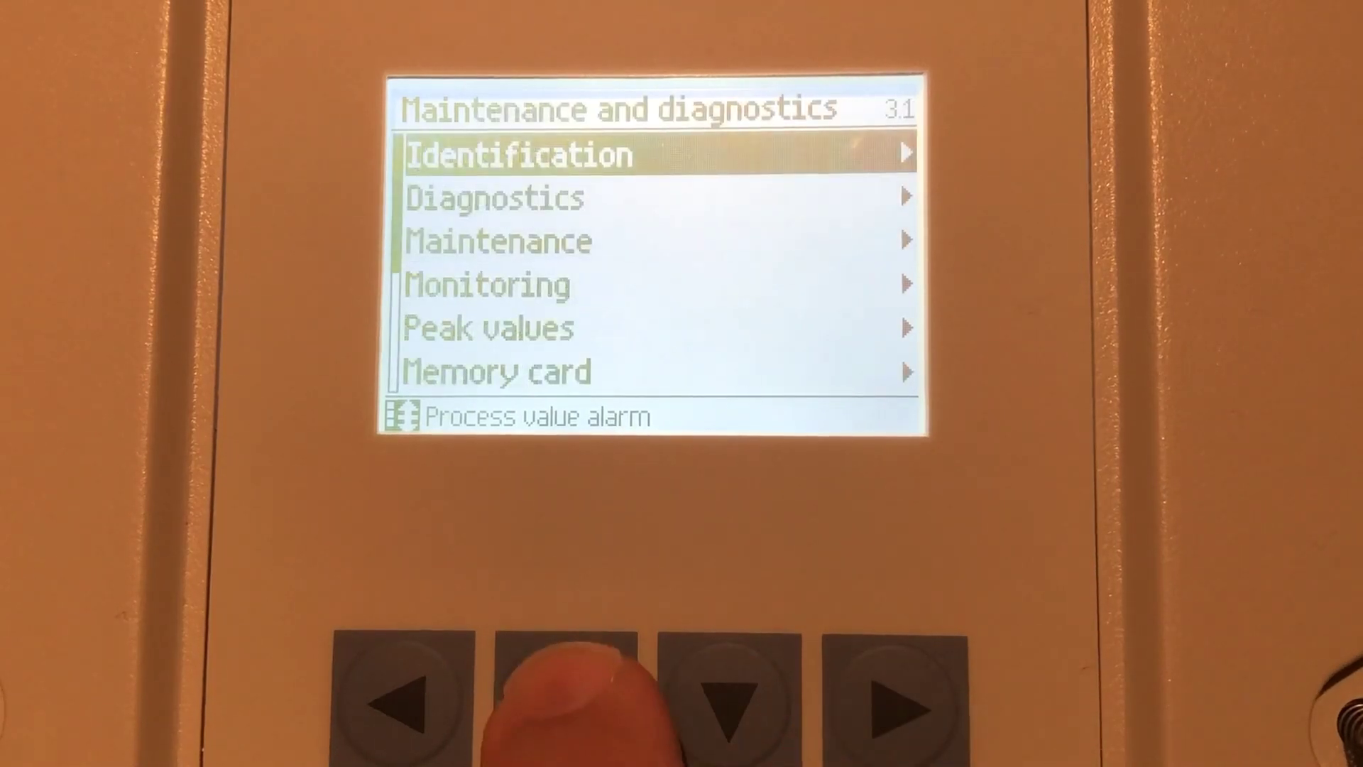
{"action": "left_click", "coordinate": [565, 703]}
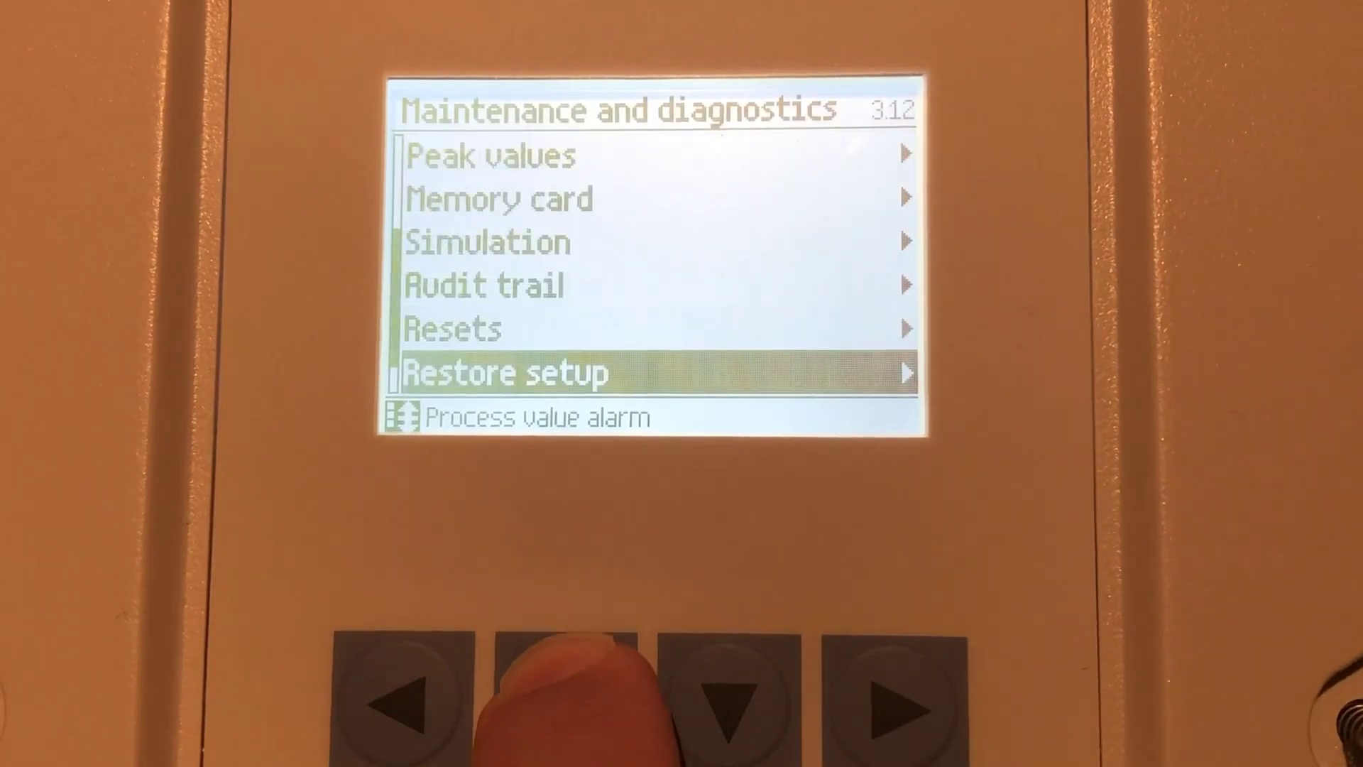
{"action": "left_click", "coordinate": [564, 703]}
{"action": "left_click", "coordinate": [564, 703]}
{"action": "left_click", "coordinate": [564, 703]}
{"action": "left_click", "coordinate": [896, 706]}
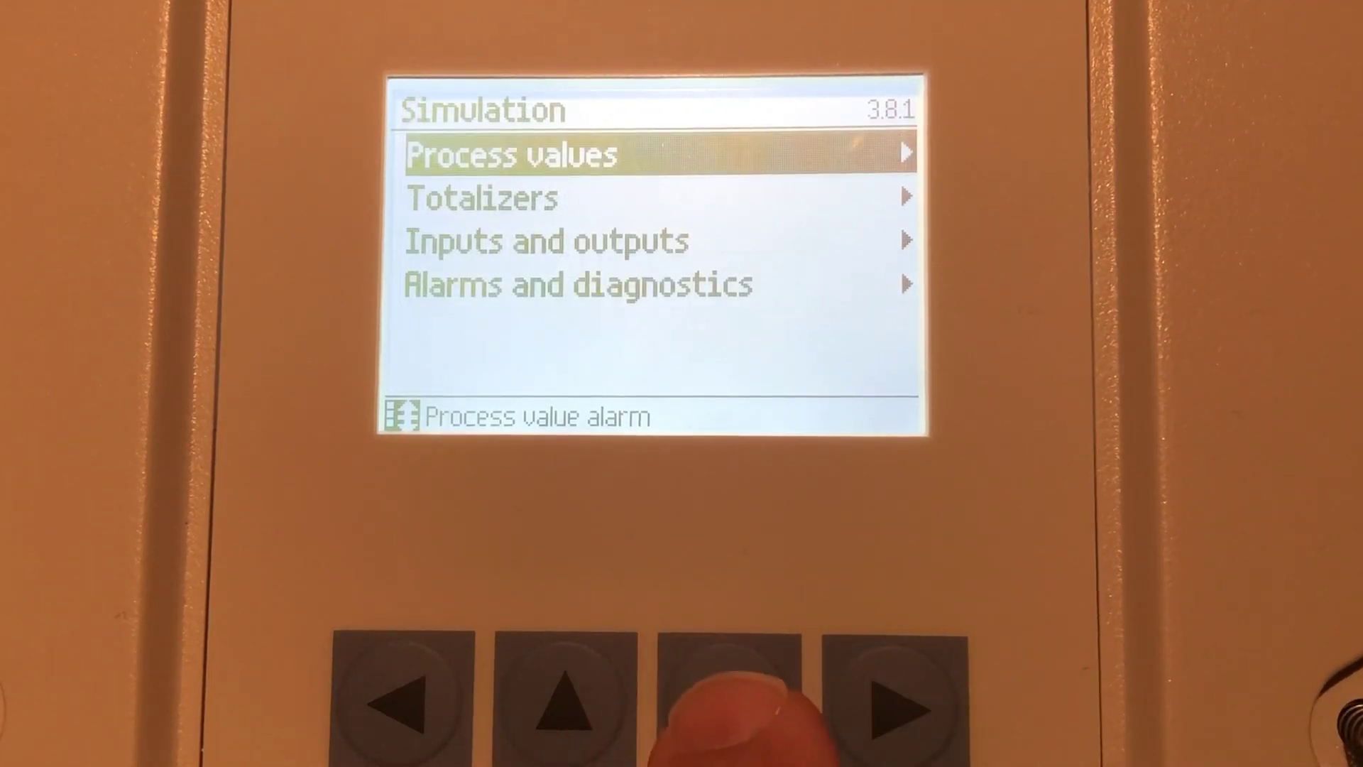
{"action": "left_click", "coordinate": [896, 706]}
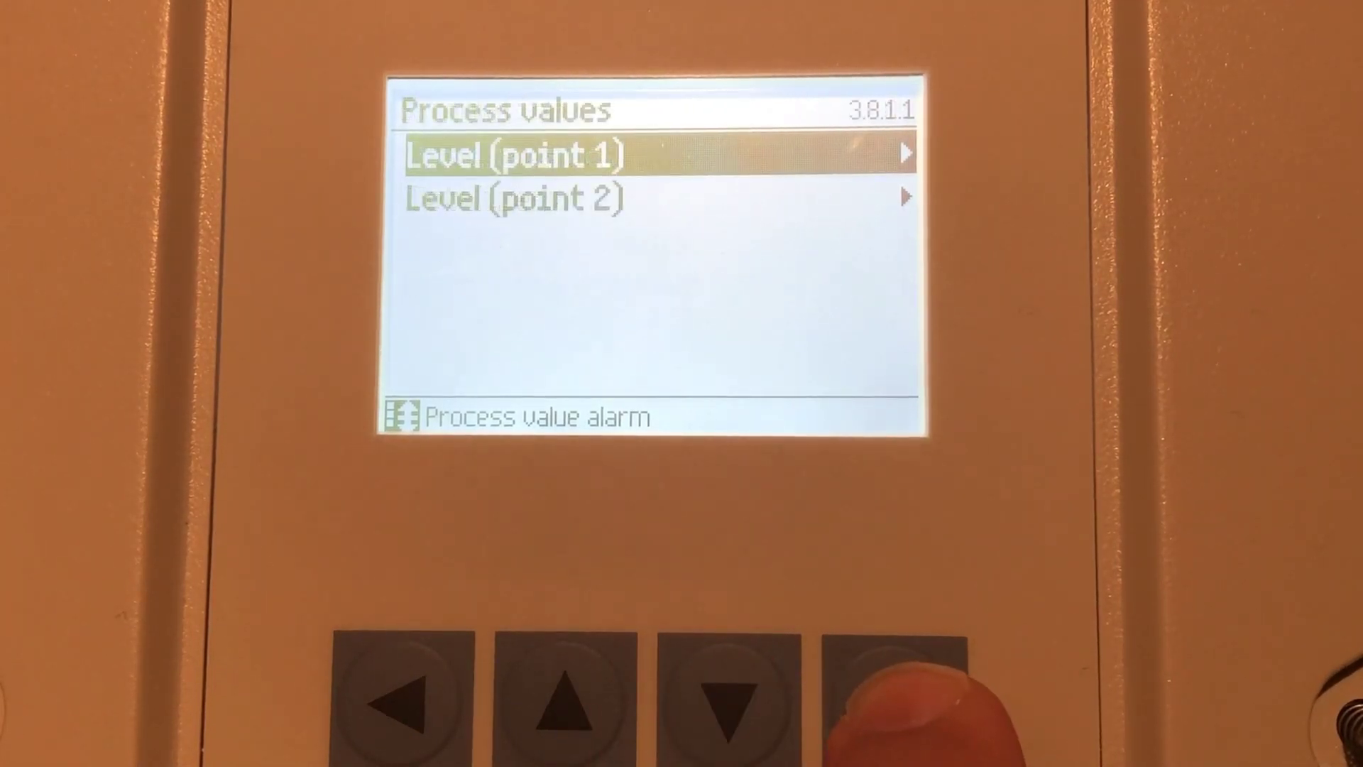
{"action": "left_click", "coordinate": [896, 706]}
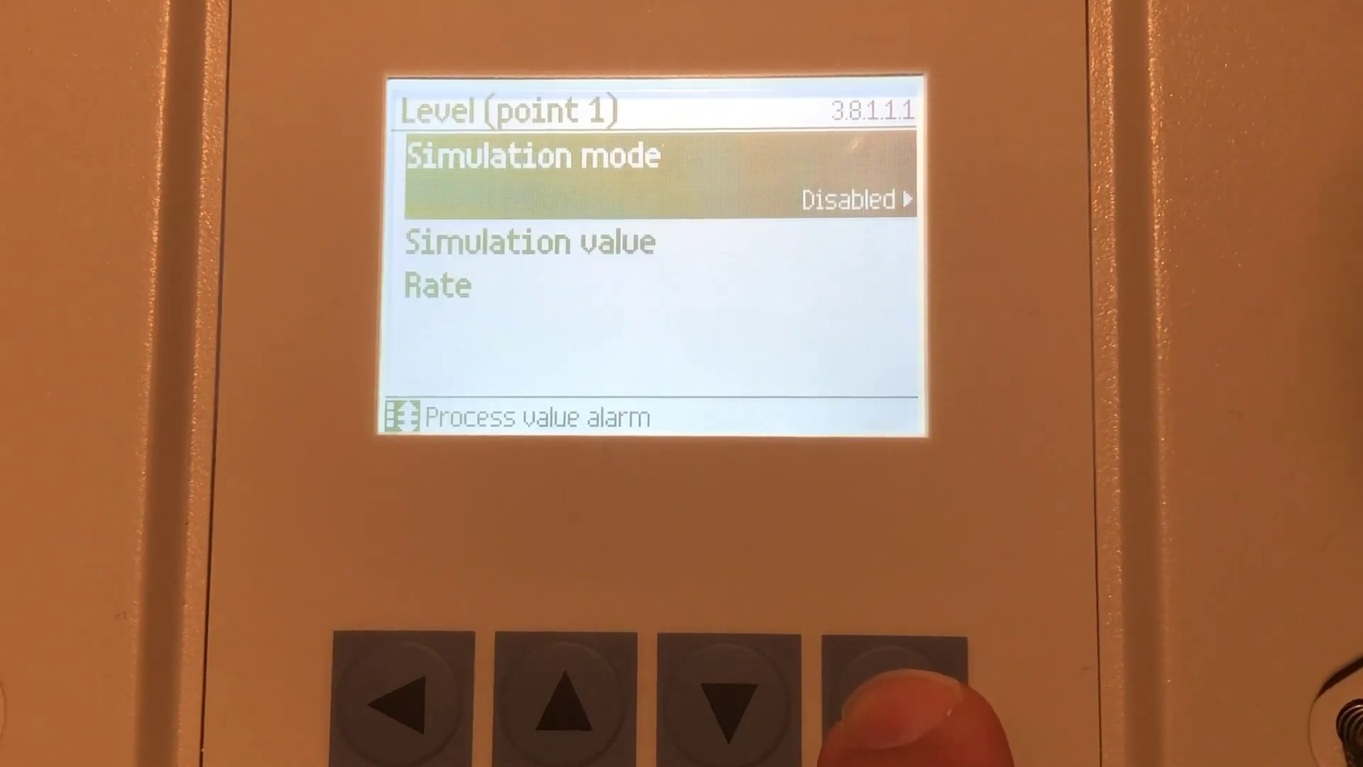
Set the point 1 level simulation Rate to Fast and Simulation mode to Ramp
{"action": "left_click", "coordinate": [730, 699]}
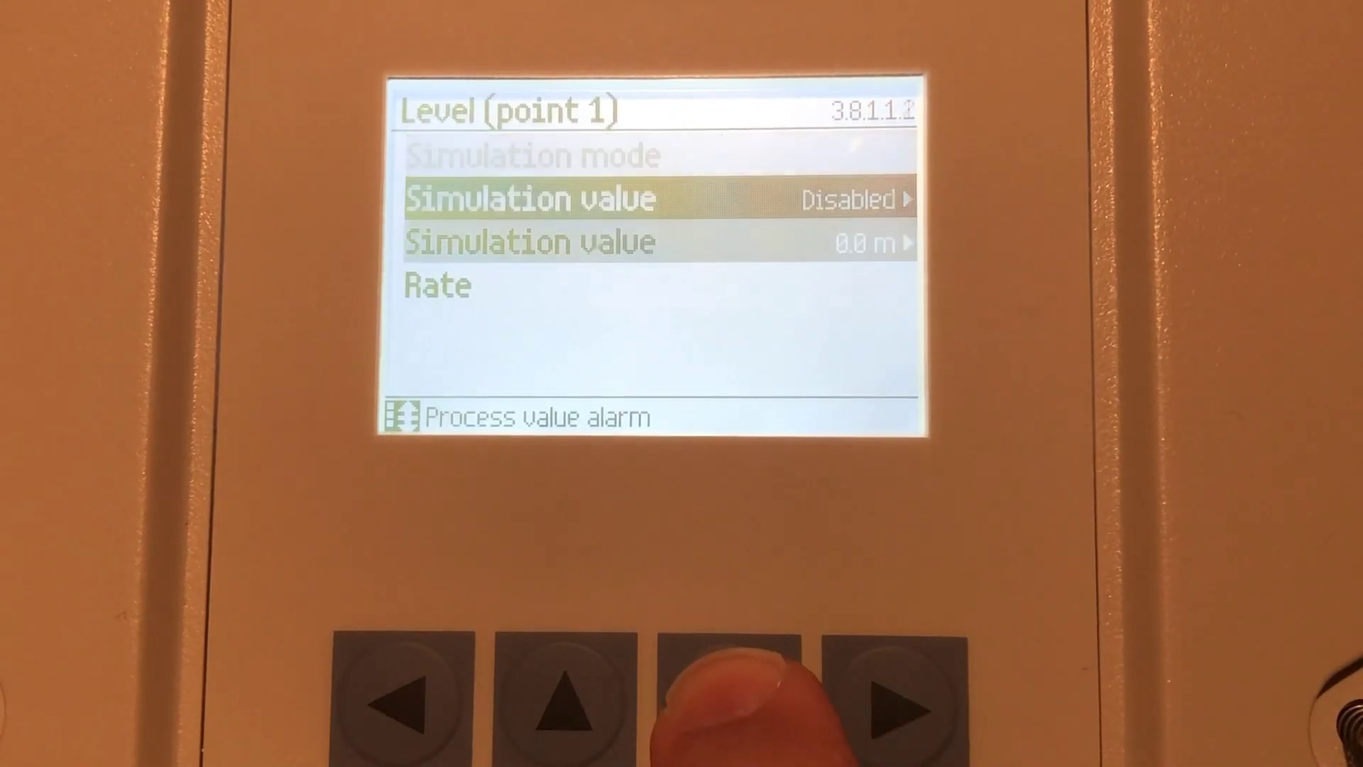
{"action": "left_click", "coordinate": [730, 699]}
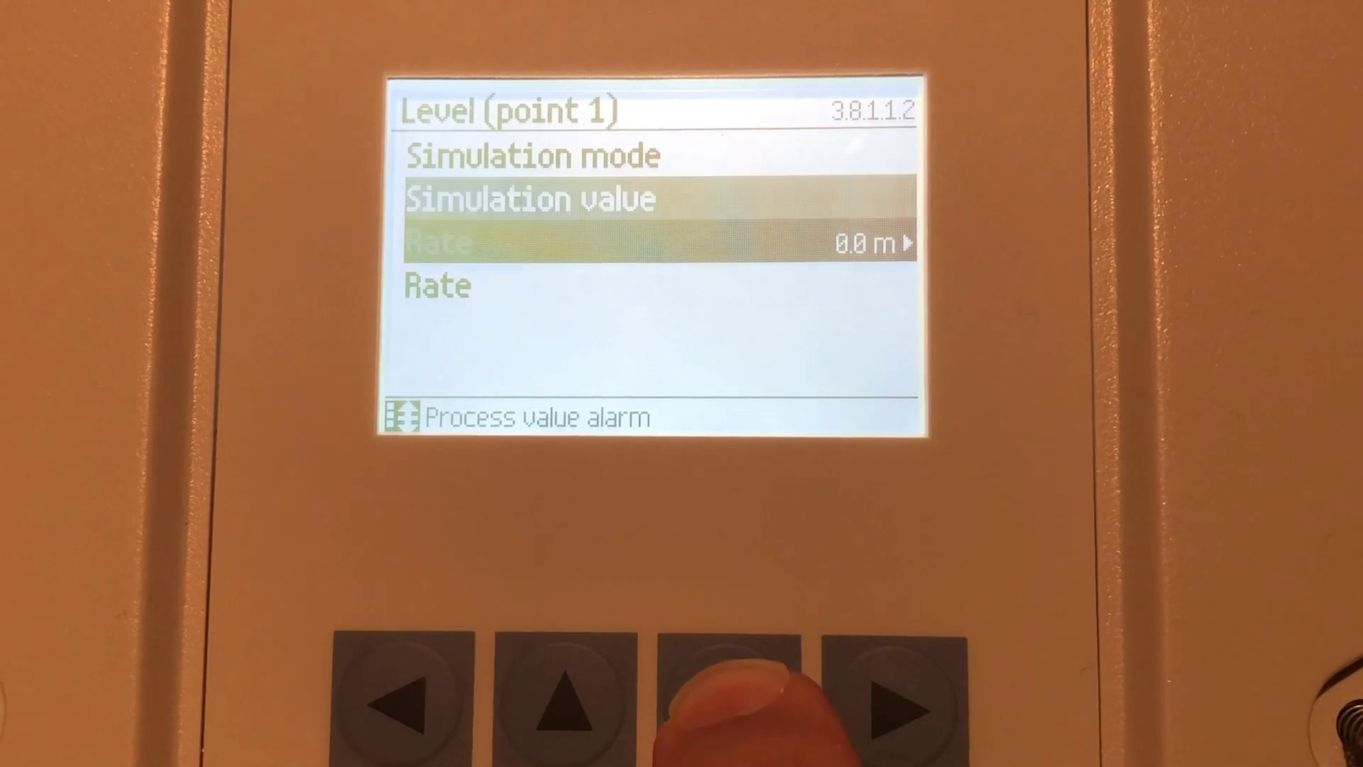
{"action": "left_click", "coordinate": [896, 706]}
{"action": "left_click", "coordinate": [729, 699]}
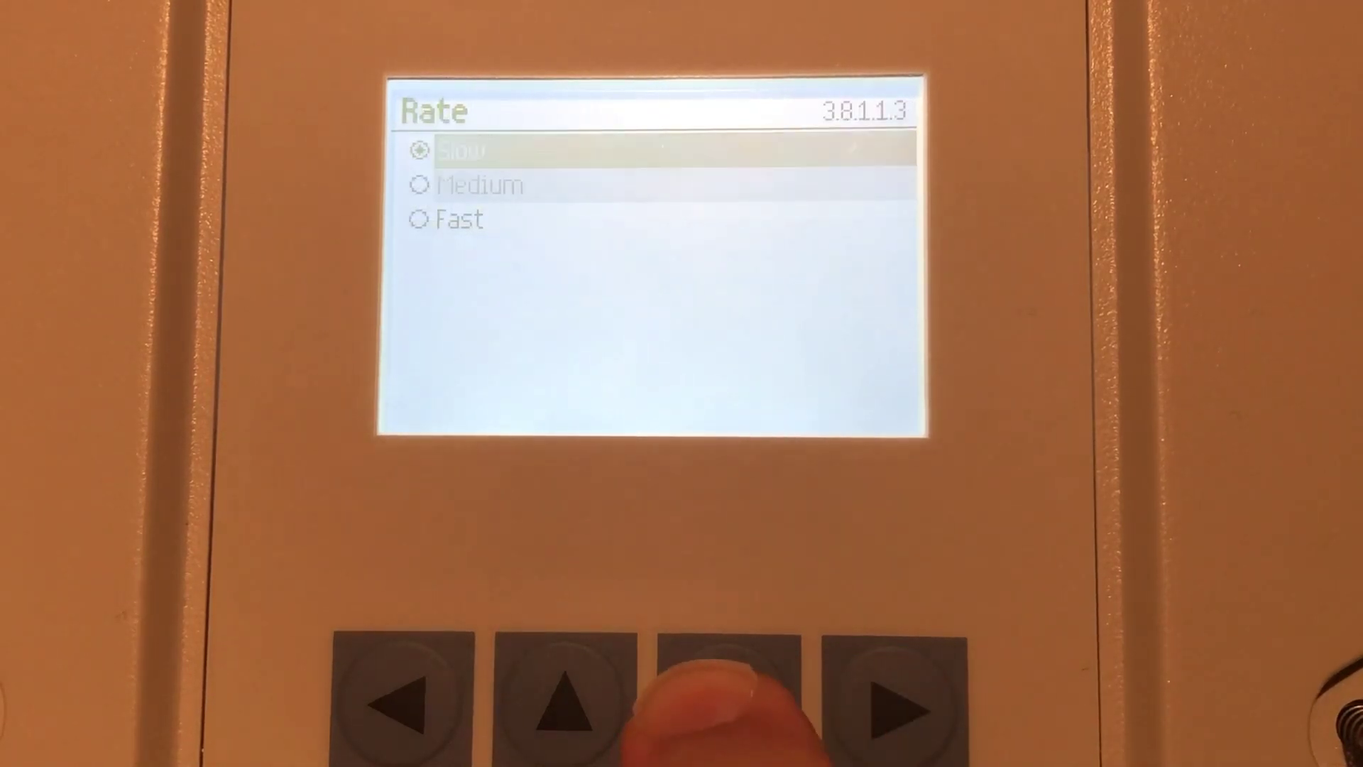
{"action": "left_click", "coordinate": [730, 699]}
{"action": "left_click", "coordinate": [896, 706]}
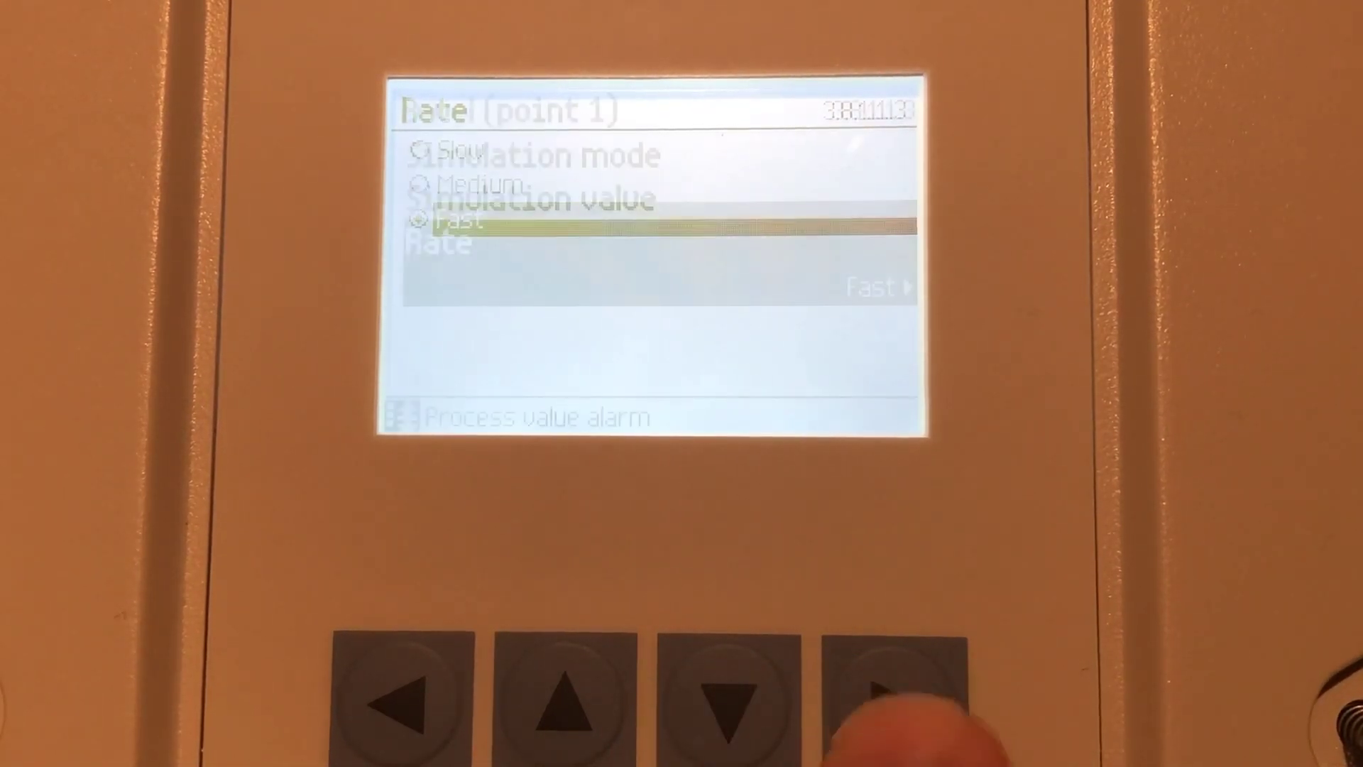
{"action": "left_click", "coordinate": [564, 699]}
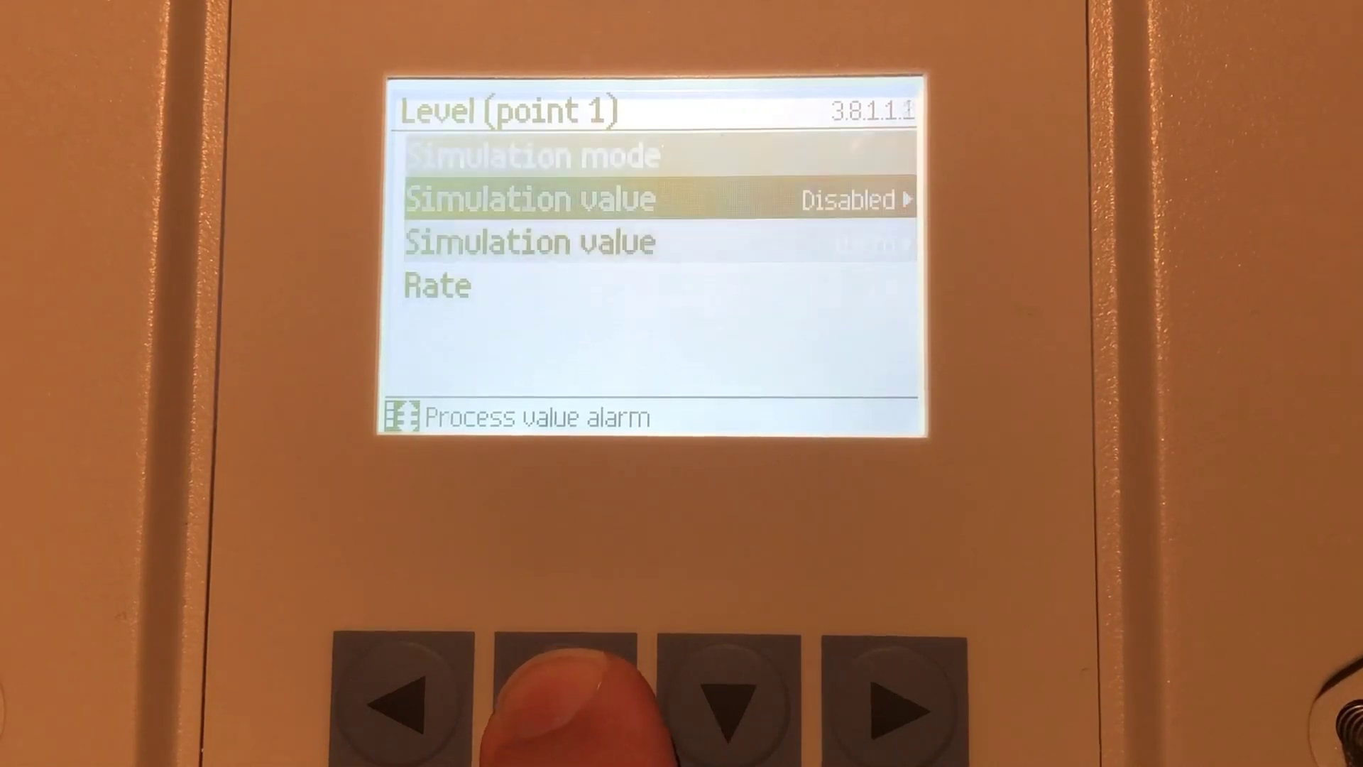
{"action": "left_click", "coordinate": [564, 699]}
{"action": "left_click", "coordinate": [896, 706]}
{"action": "left_click", "coordinate": [730, 699]}
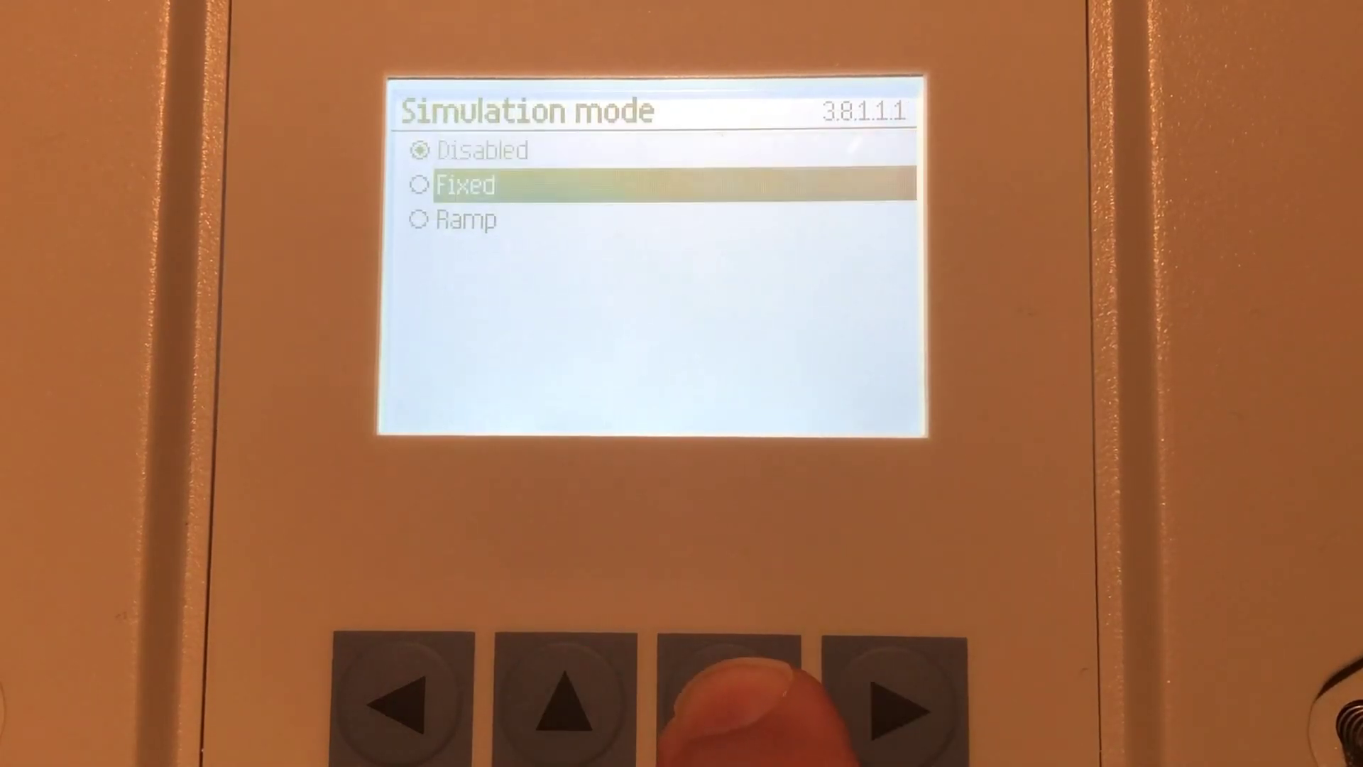
{"action": "left_click", "coordinate": [730, 699]}
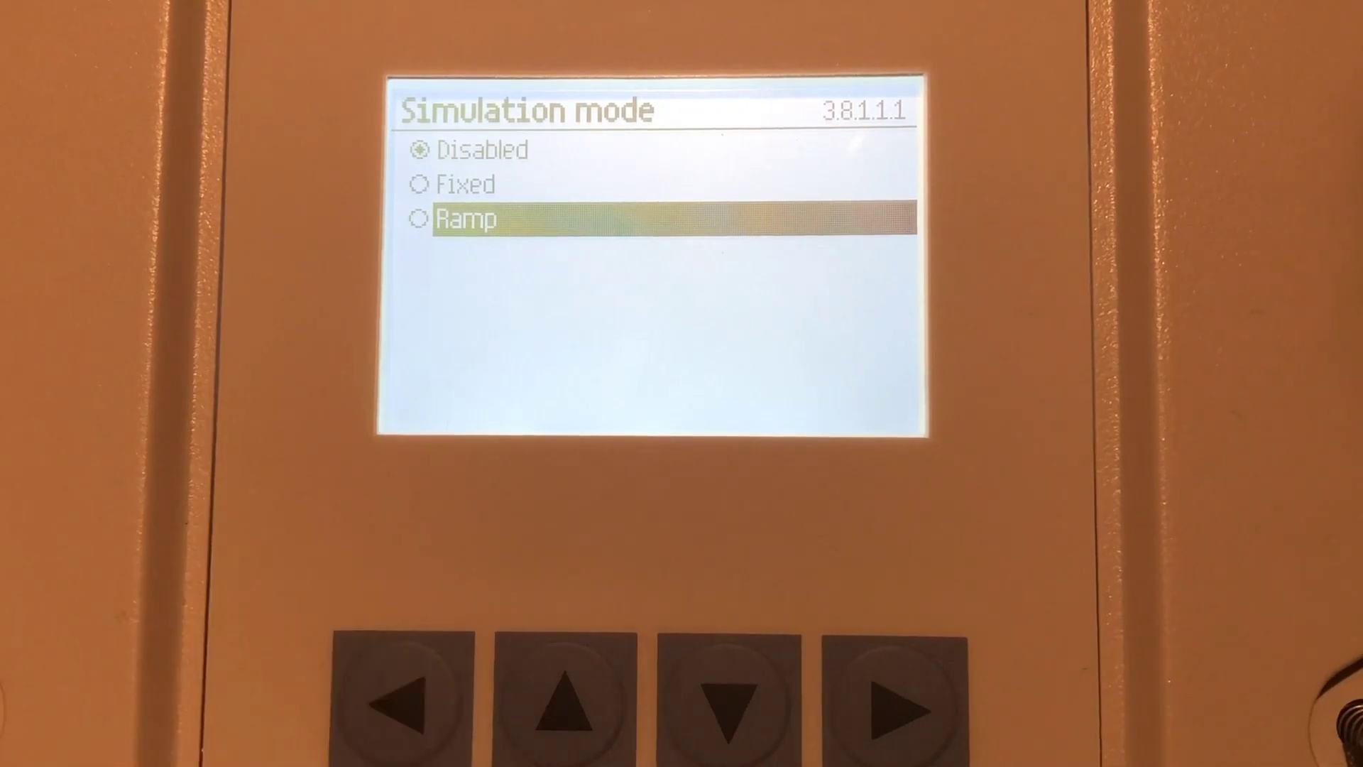
{"action": "left_click", "coordinate": [896, 707]}
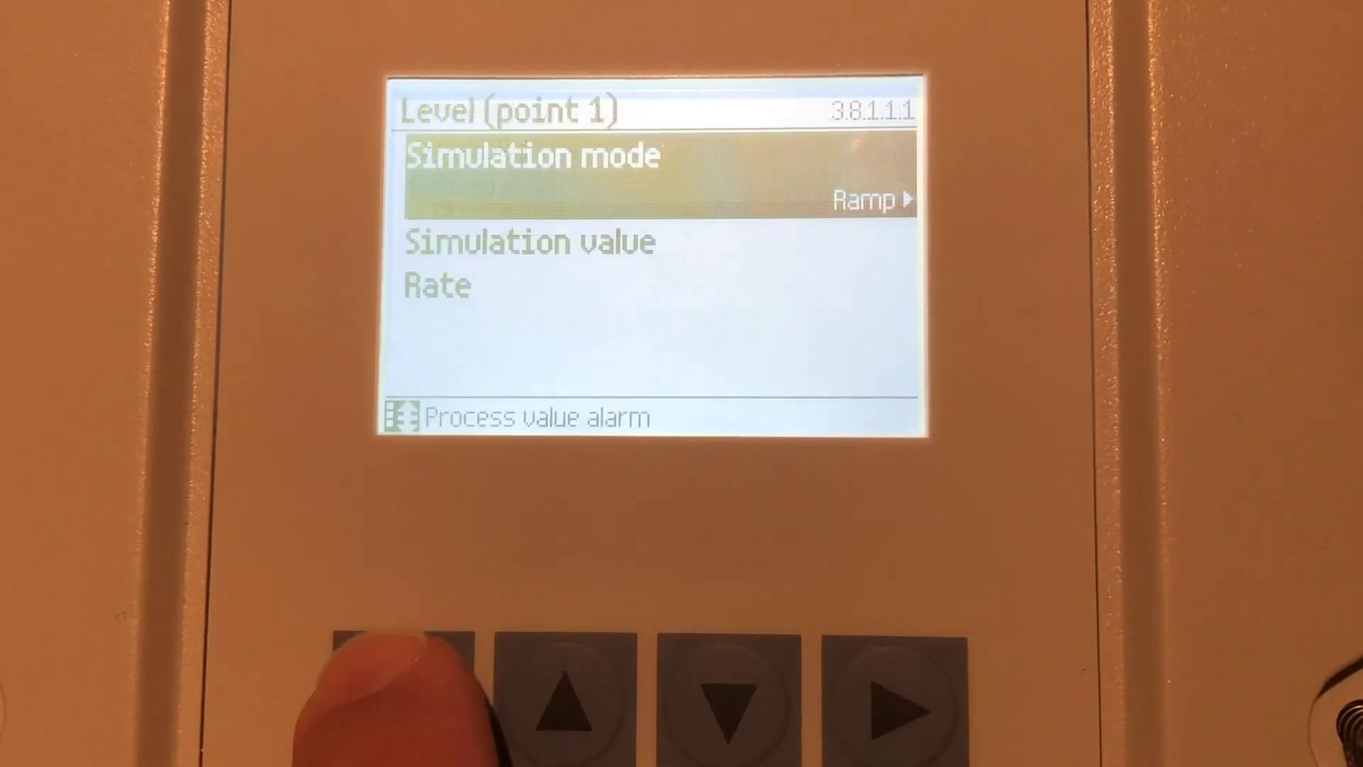
Back out of the menus to the live level measurement view
{"action": "left_click", "coordinate": [404, 699]}
{"action": "left_click", "coordinate": [403, 700]}
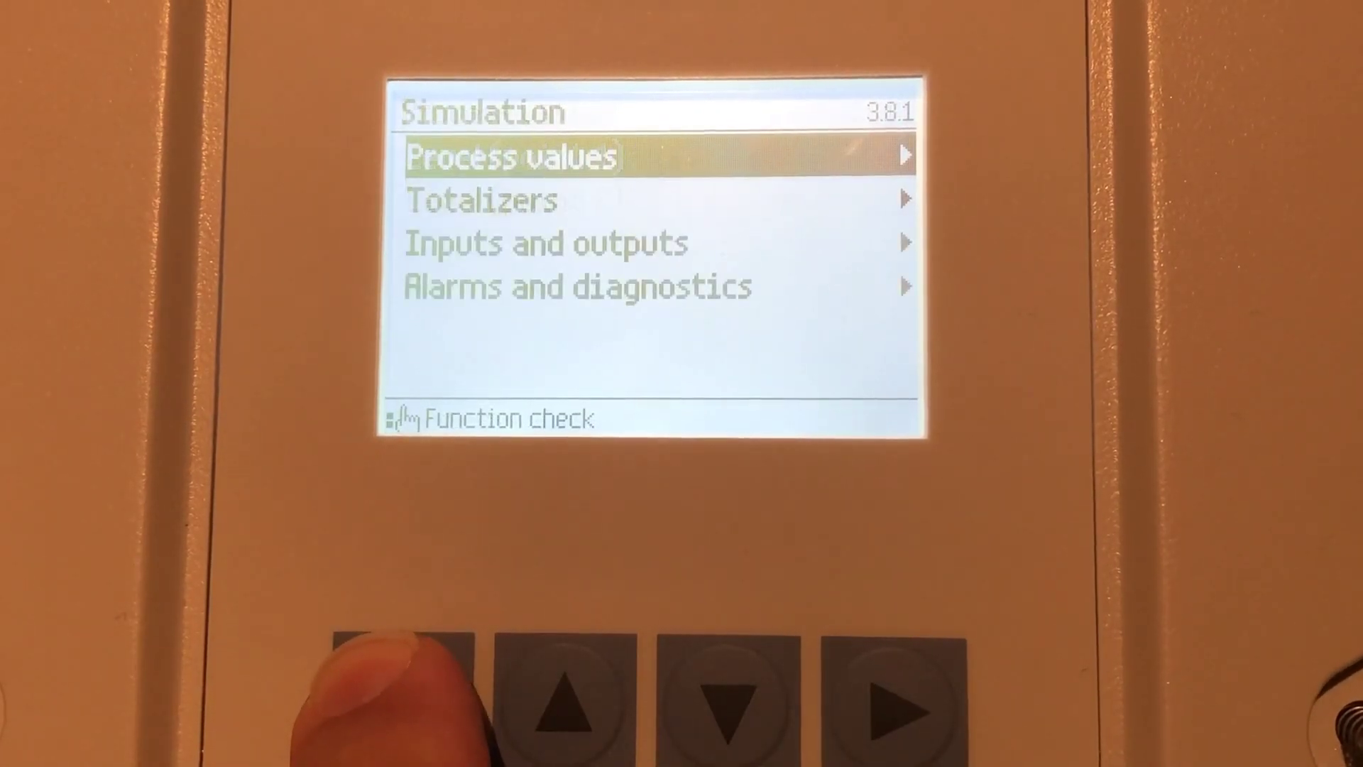
{"action": "left_click", "coordinate": [404, 699]}
{"action": "left_click", "coordinate": [403, 700]}
{"action": "left_click", "coordinate": [404, 699]}
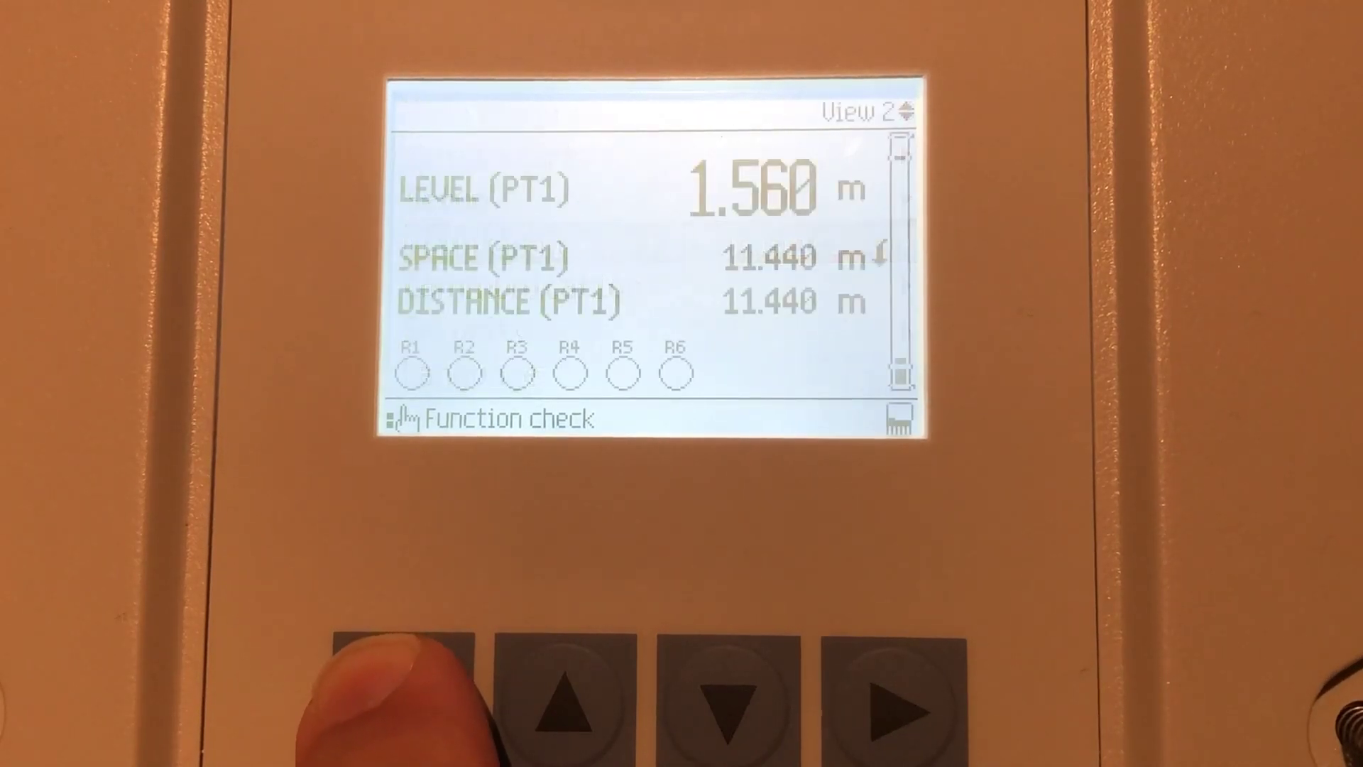